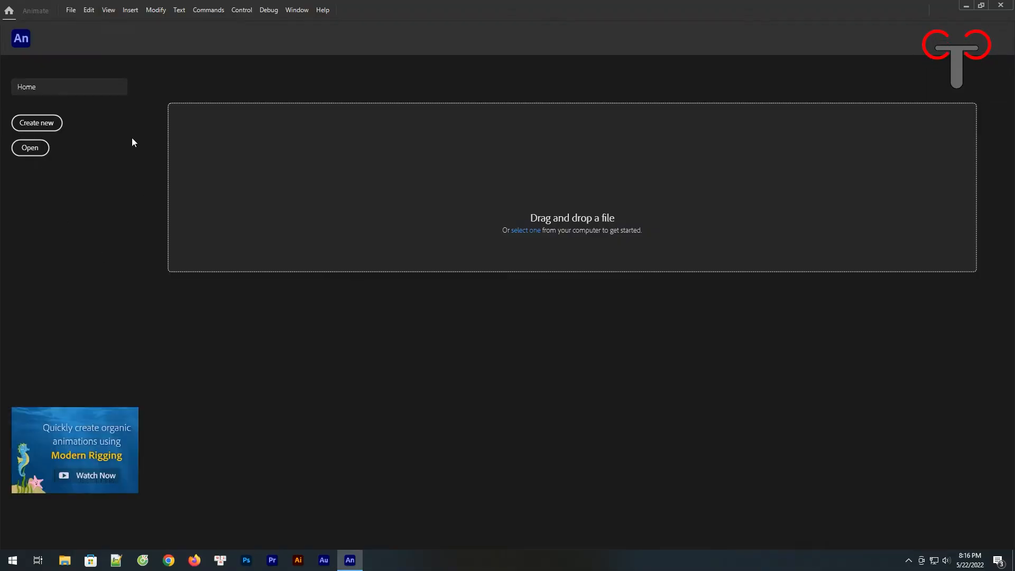
- Create a 1920 × 1080 Full HD ActionScript 3.0 document at 24 fps
{"action": "left_click", "coordinate": [37, 122]}
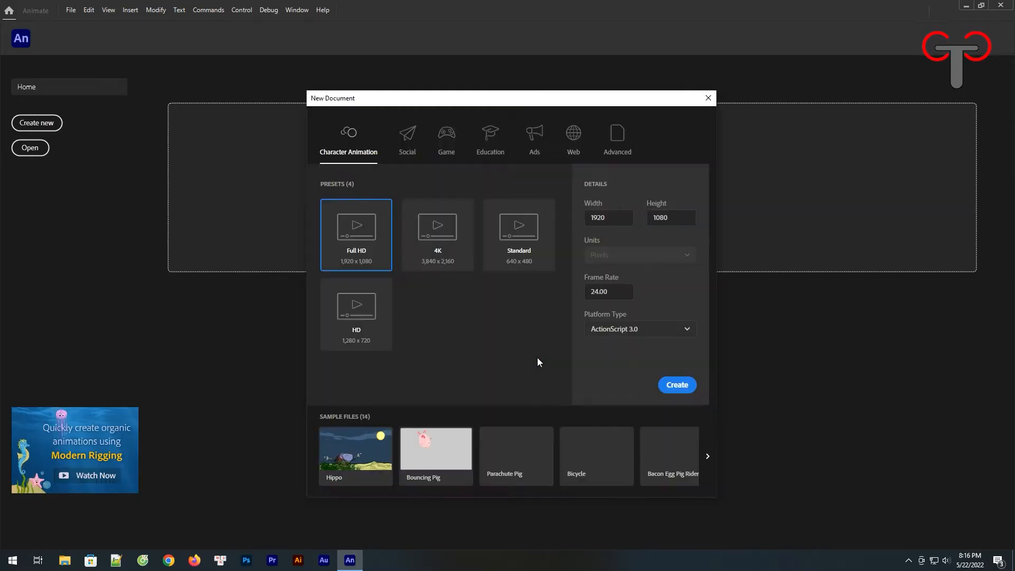
{"action": "left_click", "coordinate": [668, 392]}
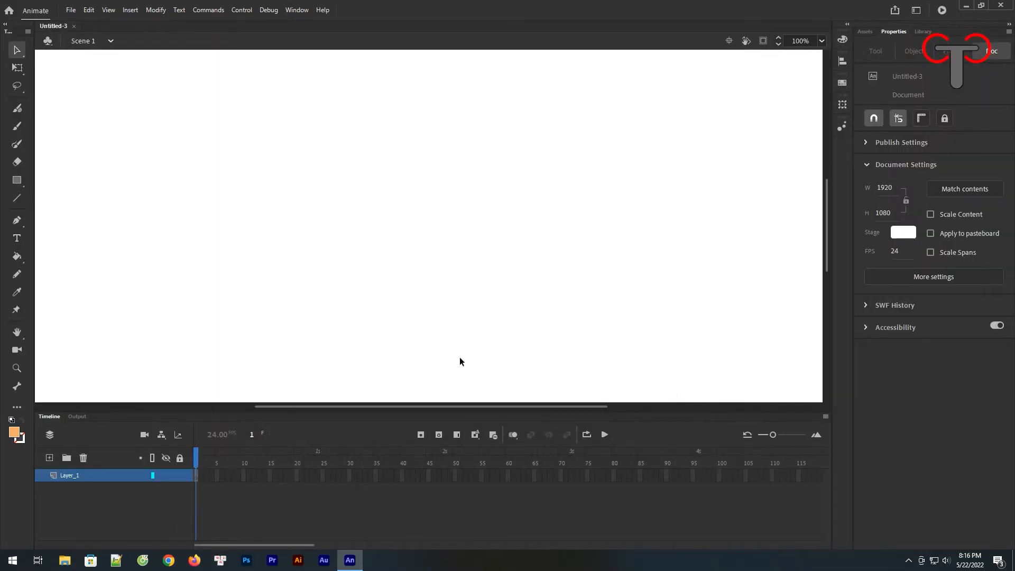
{"action": "key", "text": "ctrl+minus"}
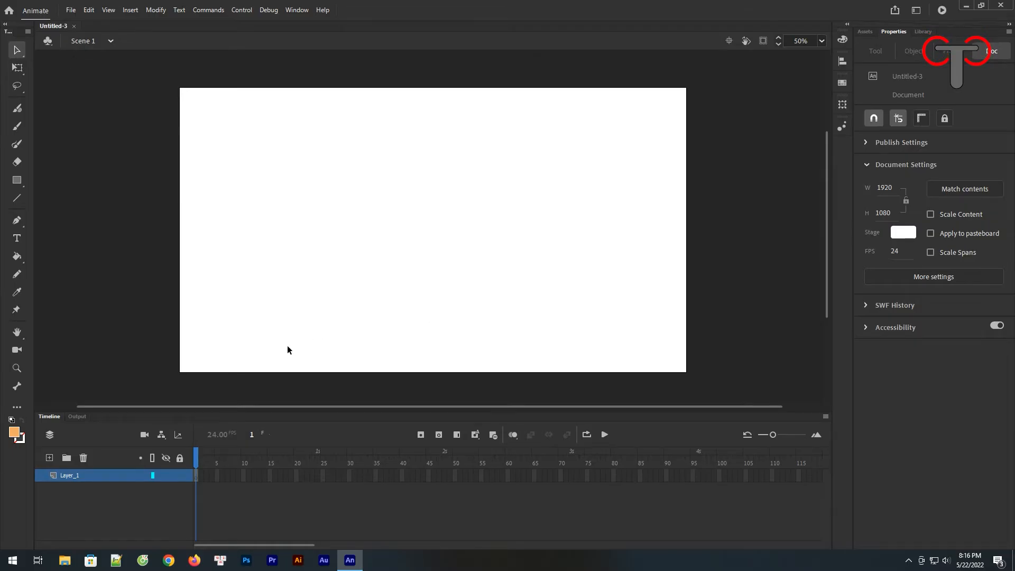
- Set the fill colour to brown #663300 and draw a small upright rectangle on the stage without a stroke
{"action": "left_click", "coordinate": [16, 434]}
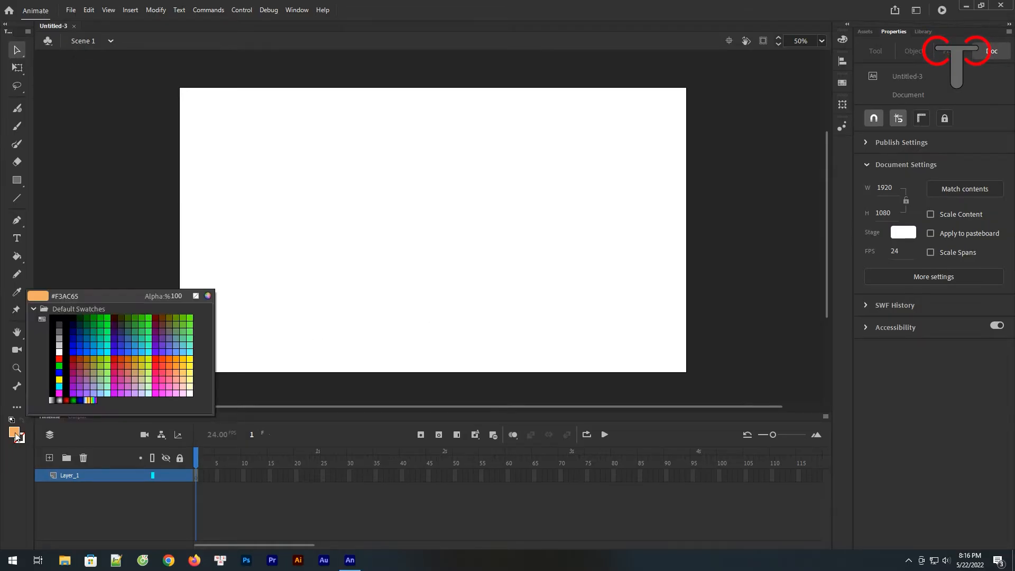
{"action": "left_click", "coordinate": [157, 320]}
{"action": "left_click", "coordinate": [16, 433]}
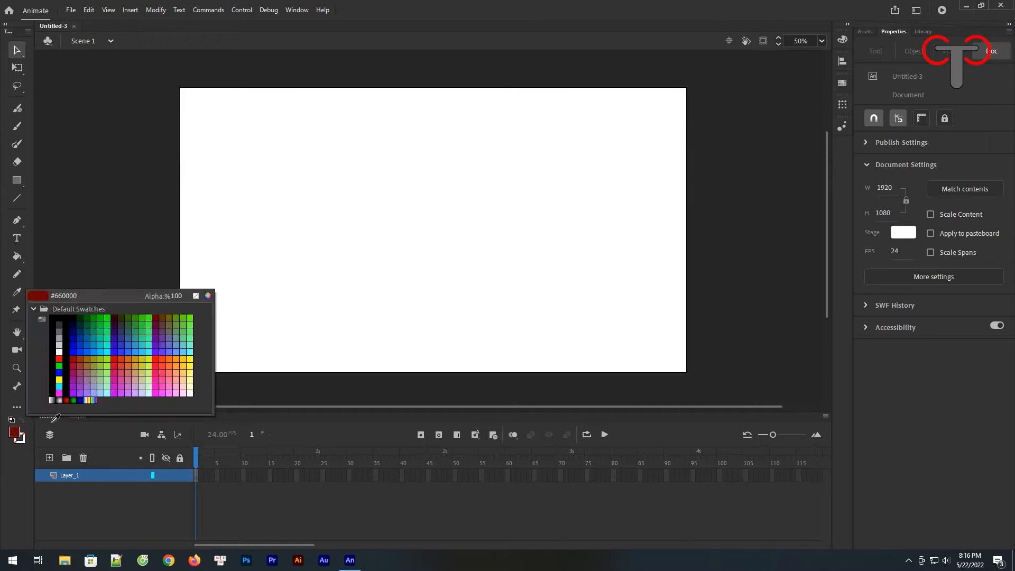
{"action": "left_click", "coordinate": [163, 317]}
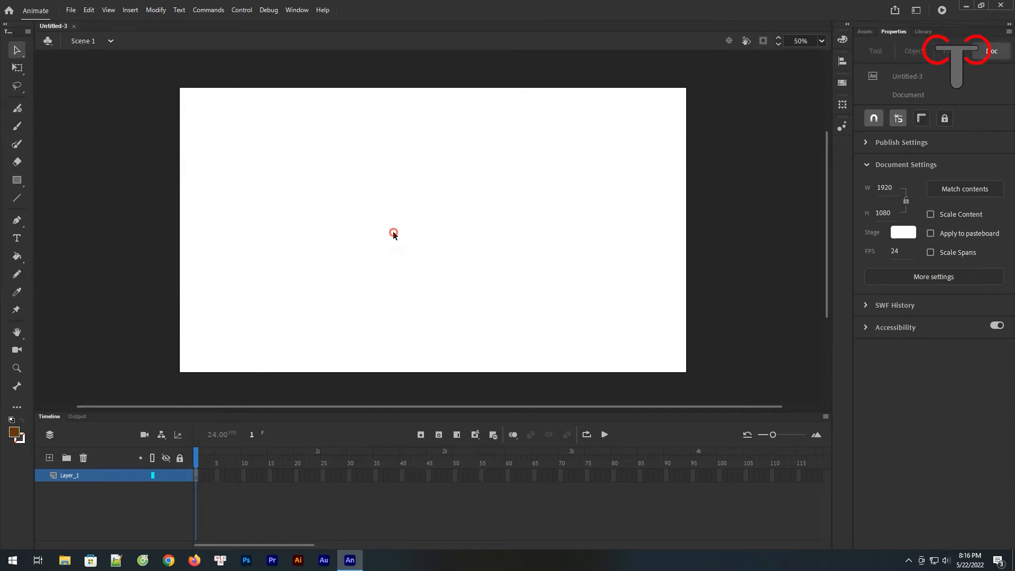
{"action": "left_click", "coordinate": [17, 179]}
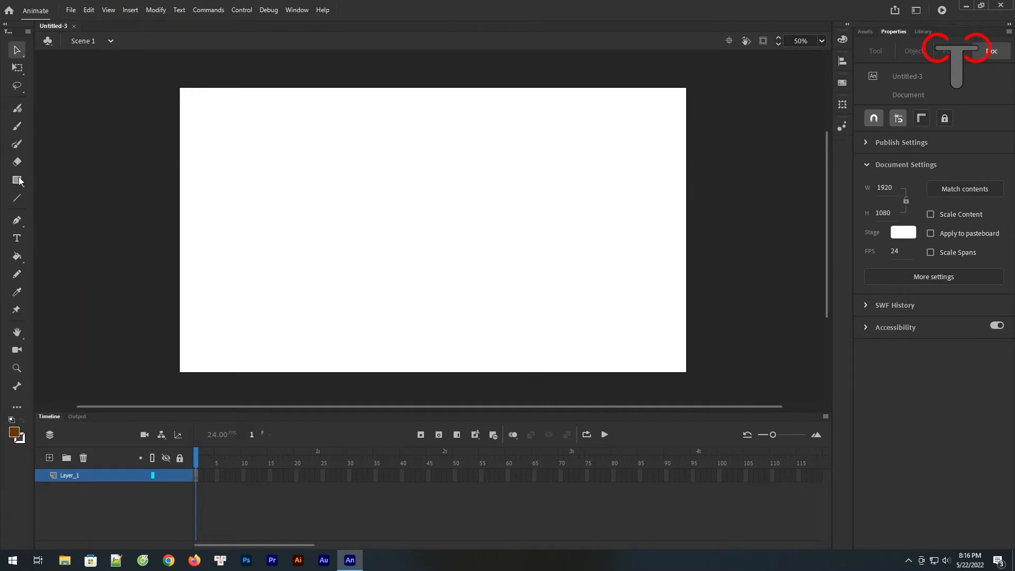
{"action": "left_click_drag", "start_coordinate": [352, 148], "coordinate": [396, 237]}
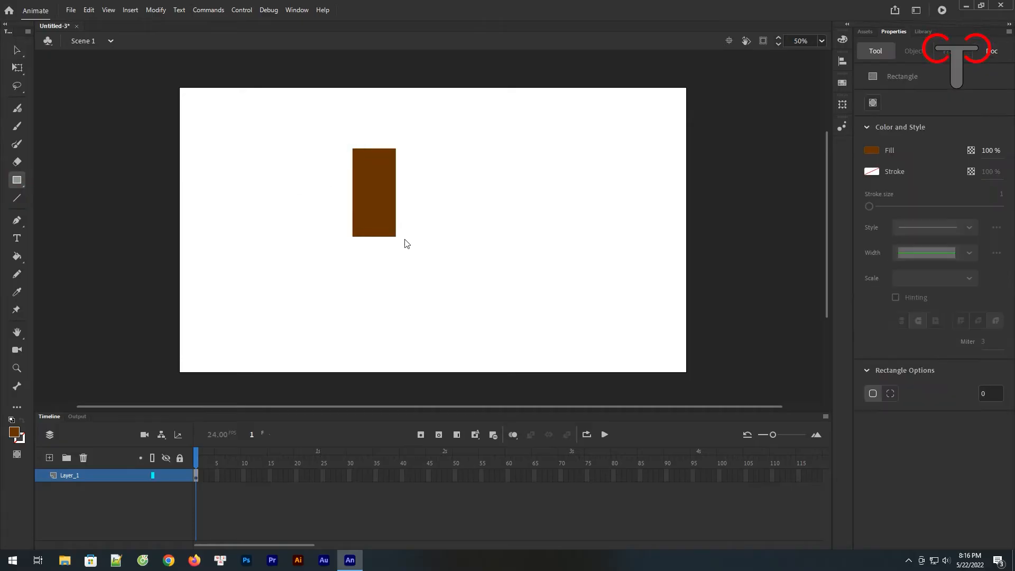
- Set the Rectangle tool's fill colour to light orange #F8A757
{"action": "left_click", "coordinate": [866, 152]}
{"action": "left_click", "coordinate": [859, 162]}
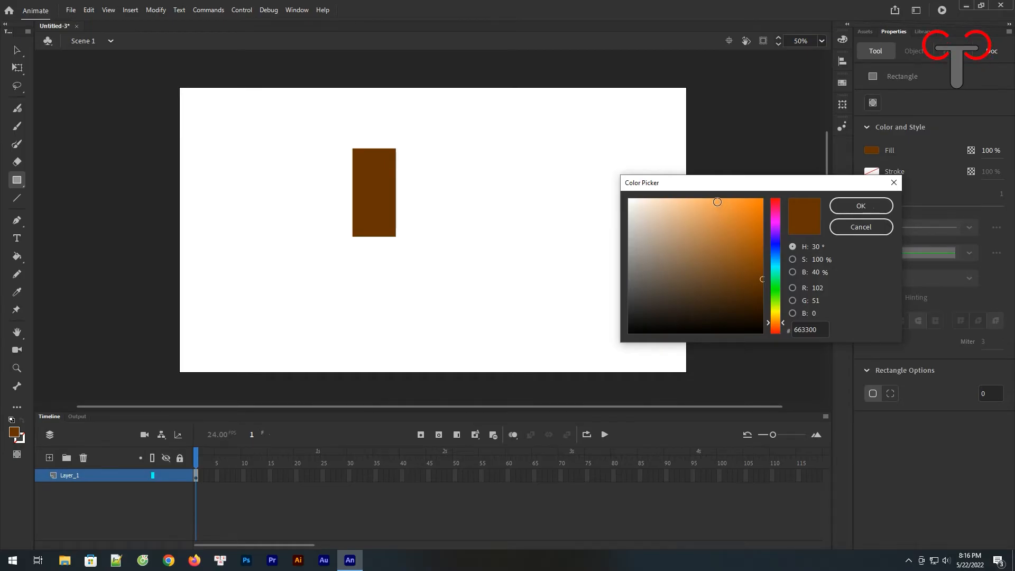
{"action": "left_click", "coordinate": [716, 202]}
{"action": "left_click", "coordinate": [860, 206]}
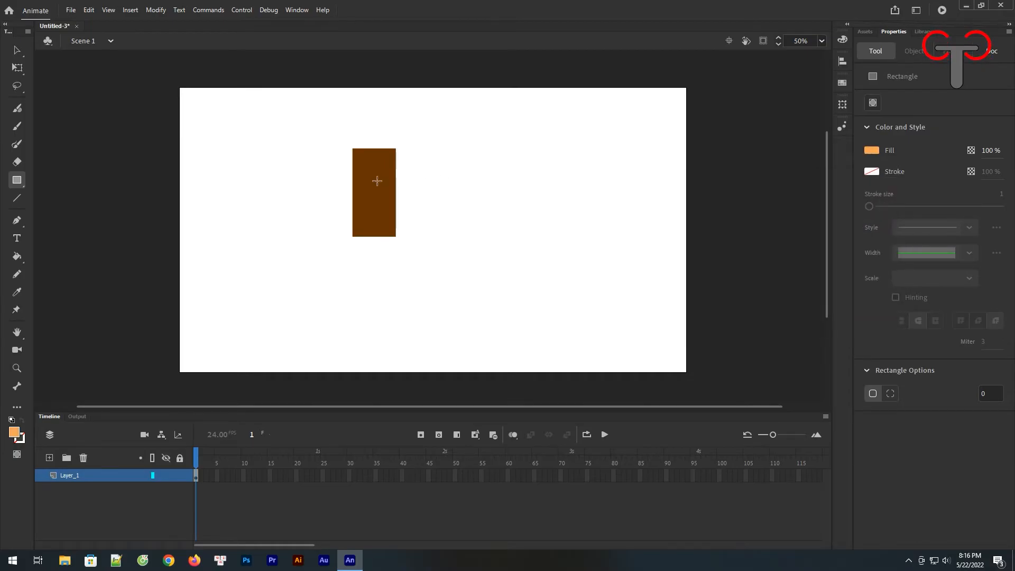
- Move the brown rectangle off the stage onto the pasteboard to its left
{"action": "key", "text": "v"}
{"action": "left_click_drag", "start_coordinate": [377, 180], "coordinate": [108, 182]}
{"action": "left_click", "coordinate": [215, 173]}
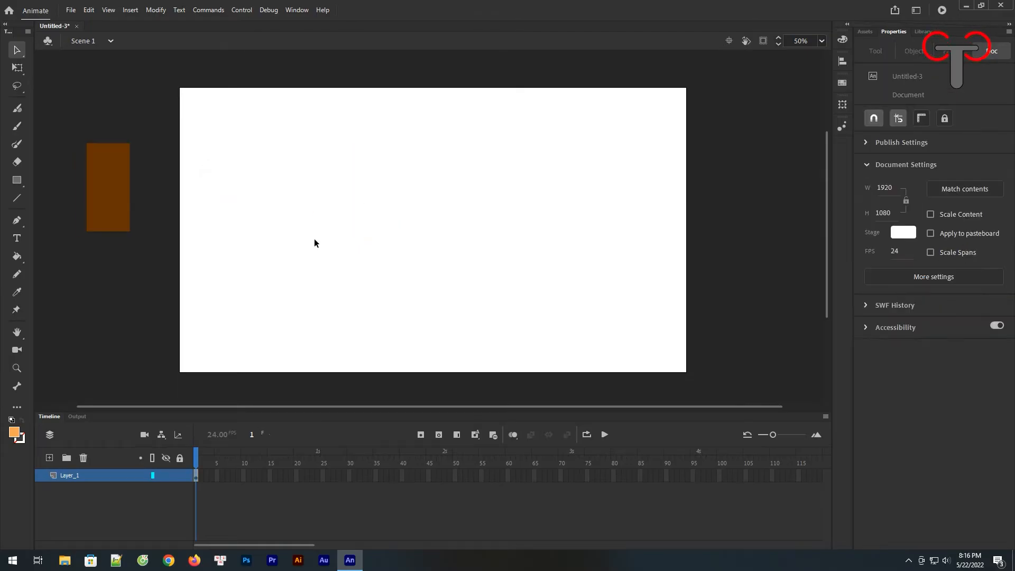
- Draw a large upright light-orange rectangle mid-stage and taper it by pulling both upper corners inward
{"action": "left_click", "coordinate": [17, 180]}
{"action": "mouse_move", "coordinate": [363, 113]}
{"action": "left_mouse_down"}
{"action": "mouse_move", "coordinate": [478, 333]}
{"action": "mouse_move", "coordinate": [503, 331]}
{"action": "mouse_move", "coordinate": [494, 331]}
{"action": "left_mouse_up"}
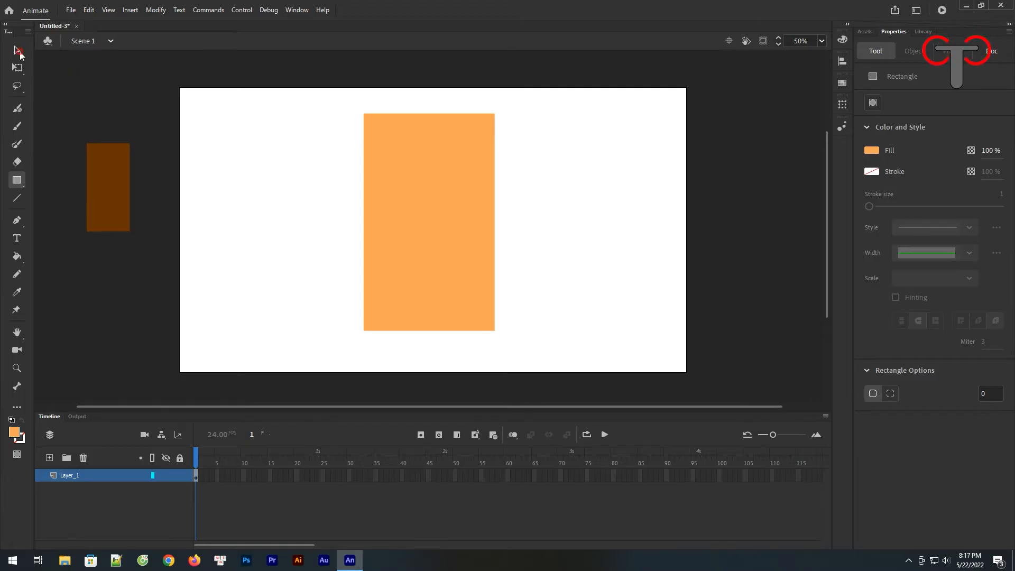
{"action": "left_click", "coordinate": [20, 54]}
{"action": "left_click_drag", "start_coordinate": [363, 113], "coordinate": [378, 114]}
{"action": "left_click_drag", "start_coordinate": [495, 114], "coordinate": [481, 114]}
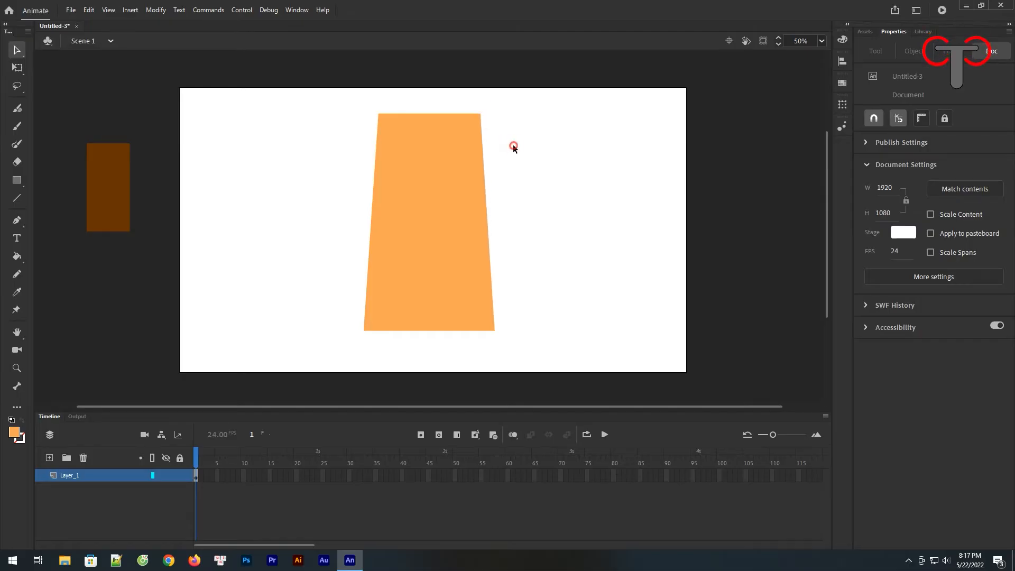
- Duplicate the orange trapezoid so that three copies stand side by side across the stage
{"action": "left_click", "coordinate": [430, 233]}
{"action": "mouse_move", "coordinate": [431, 233]}
{"action": "left_mouse_down"}
{"action": "mouse_move", "coordinate": [280, 231]}
{"action": "mouse_move", "coordinate": [611, 231]}
{"action": "left_mouse_up"}
{"action": "left_click", "coordinate": [400, 216]}
{"action": "left_click", "coordinate": [331, 222]}
{"action": "left_click", "coordinate": [669, 198]}
- Change the fill of the rightmost trapezoid to a deeper, more saturated orange
{"action": "left_click", "coordinate": [599, 209]}
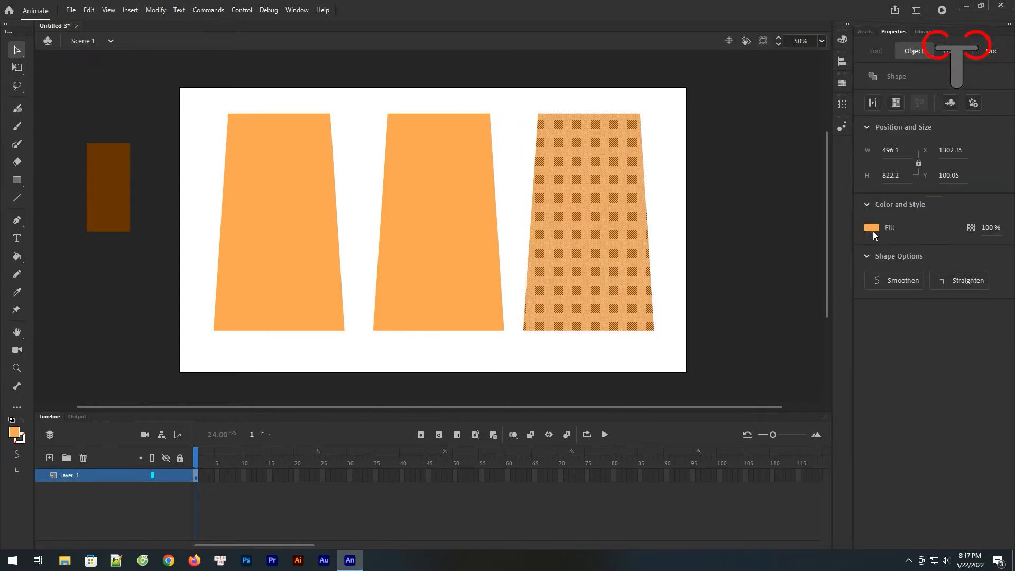
{"action": "left_click", "coordinate": [871, 229]}
{"action": "left_click", "coordinate": [858, 239]}
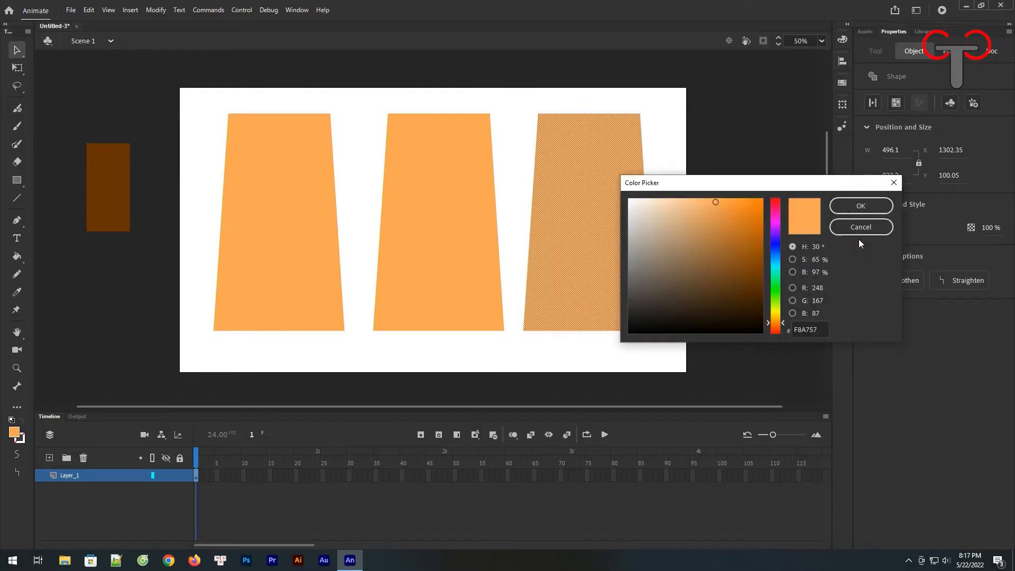
{"action": "left_click", "coordinate": [737, 206]}
{"action": "left_click", "coordinate": [860, 206]}
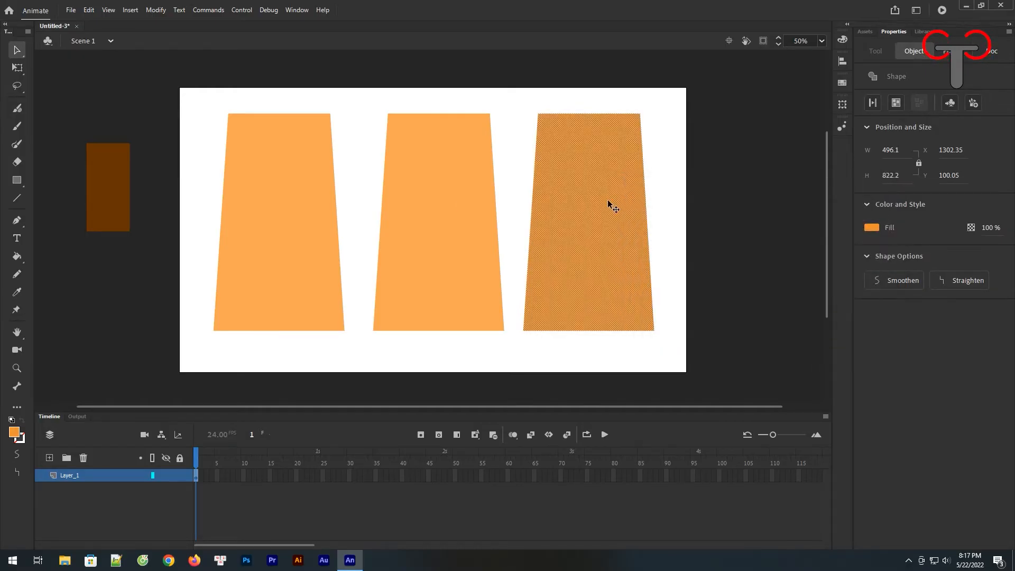
- Overlay the middle trapezoid on the darker one, shifted slightly right, and move the exposed dark strip onto the left trapezoid's left edge
{"action": "left_click", "coordinate": [439, 214]}
{"action": "left_click_drag", "start_coordinate": [423, 216], "coordinate": [594, 219]}
{"action": "left_click", "coordinate": [681, 200]}
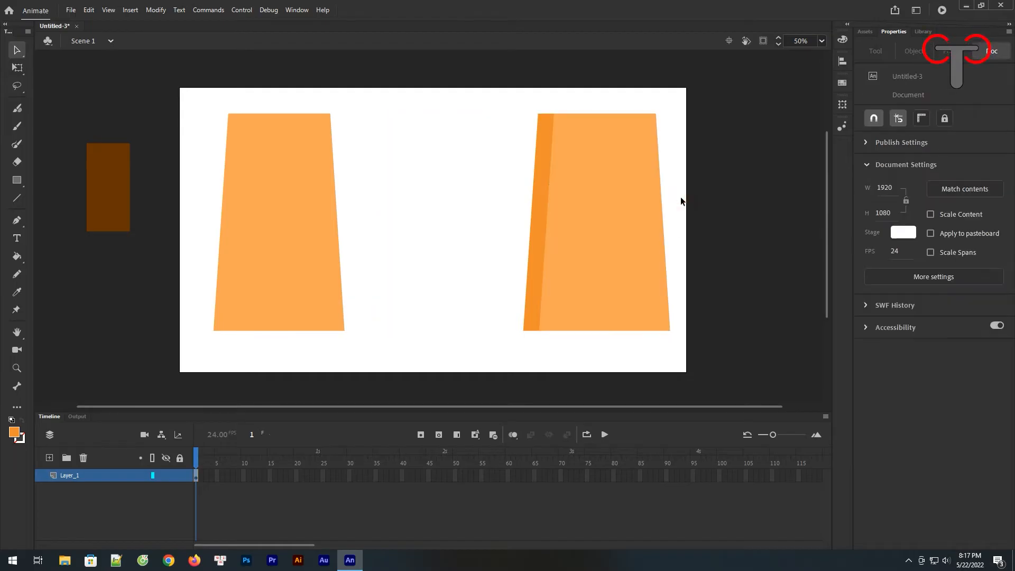
{"action": "left_click_drag", "start_coordinate": [542, 180], "coordinate": [233, 191]}
{"action": "left_click", "coordinate": [664, 122]}
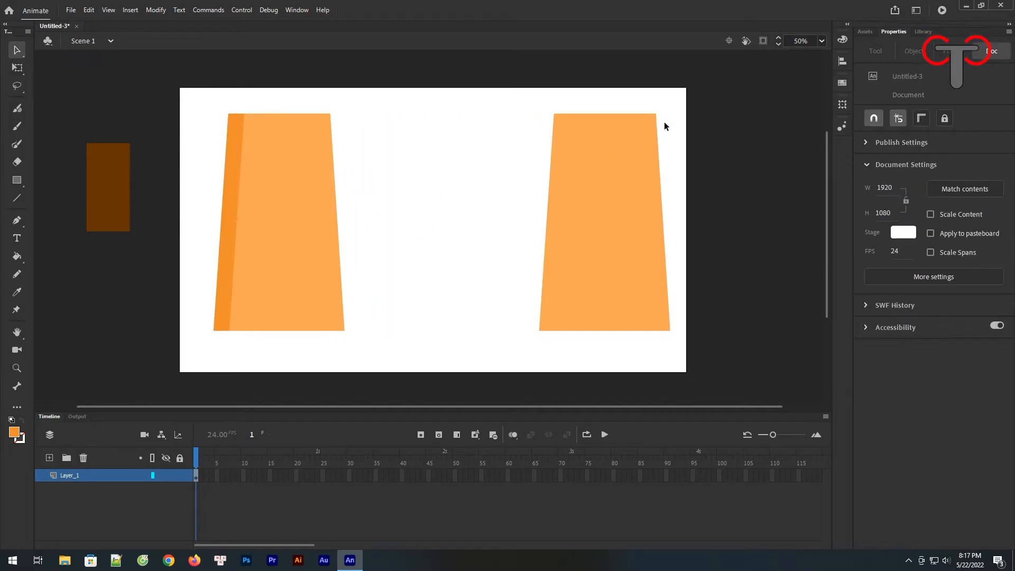
- Delete the leftover right trapezoid and move the shaded trapezoid to the middle of the stage
{"action": "left_click", "coordinate": [604, 220]}
{"action": "key", "text": "Delete"}
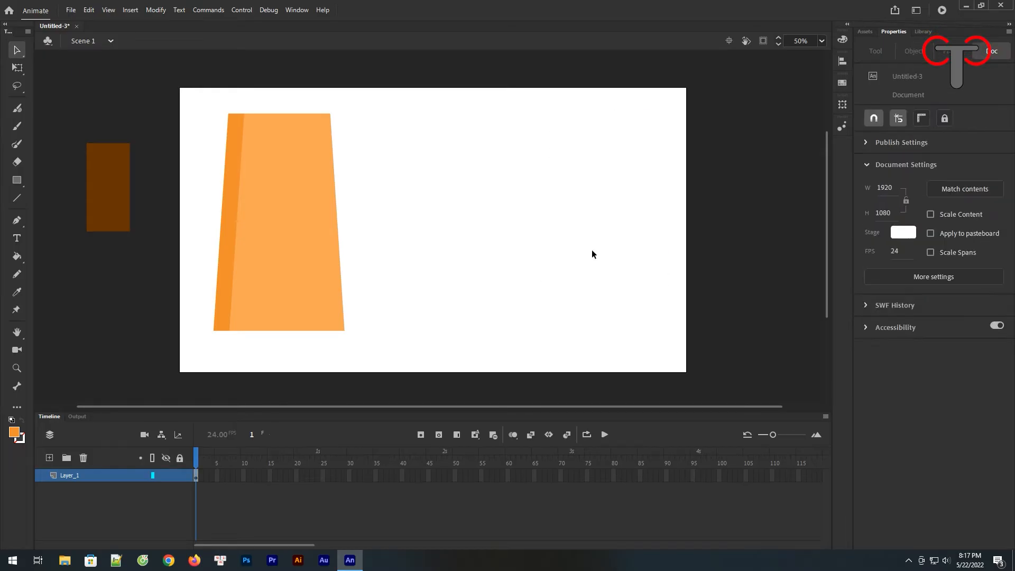
{"action": "left_click_drag", "start_coordinate": [386, 90], "coordinate": [181, 369]}
{"action": "left_click_drag", "start_coordinate": [268, 256], "coordinate": [428, 254]}
{"action": "left_click", "coordinate": [515, 233]}
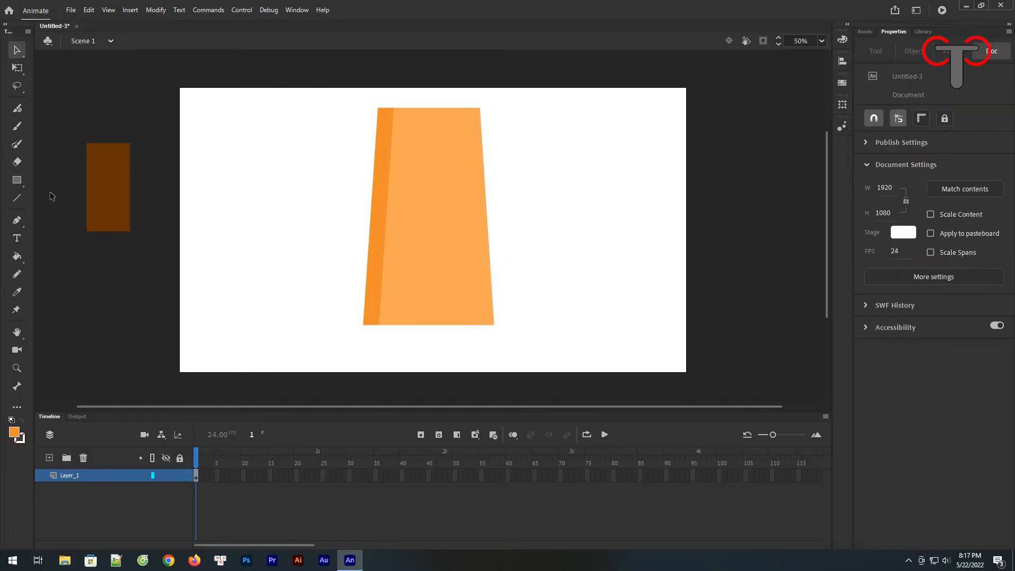
- Sample the trapezoid's light orange and set the fill colour to a paler tint of it
{"action": "left_click", "coordinate": [467, 246]}
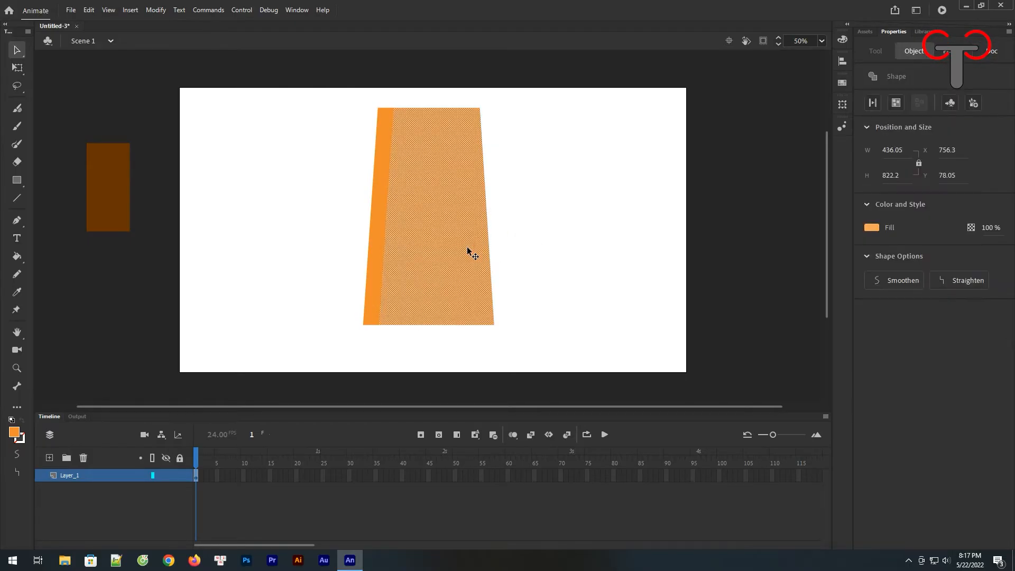
{"action": "left_click", "coordinate": [523, 248]}
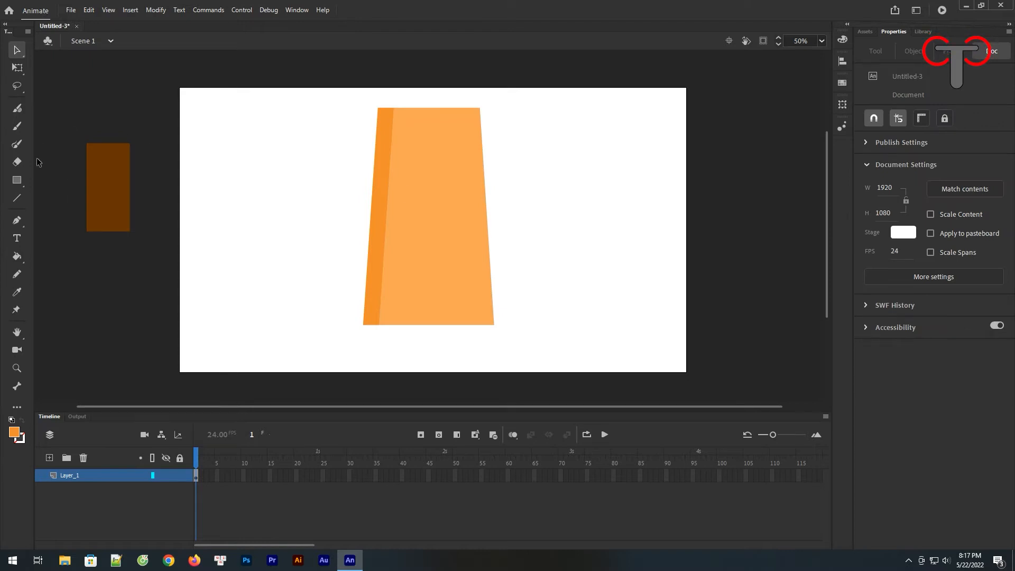
{"action": "left_click", "coordinate": [15, 294]}
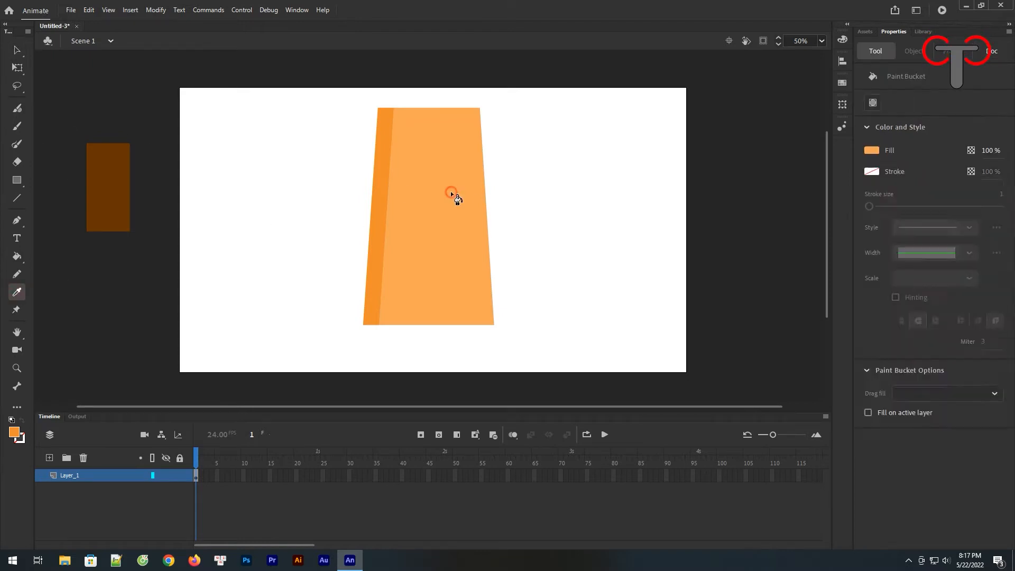
{"action": "left_click", "coordinate": [451, 192]}
{"action": "left_click", "coordinate": [18, 436]}
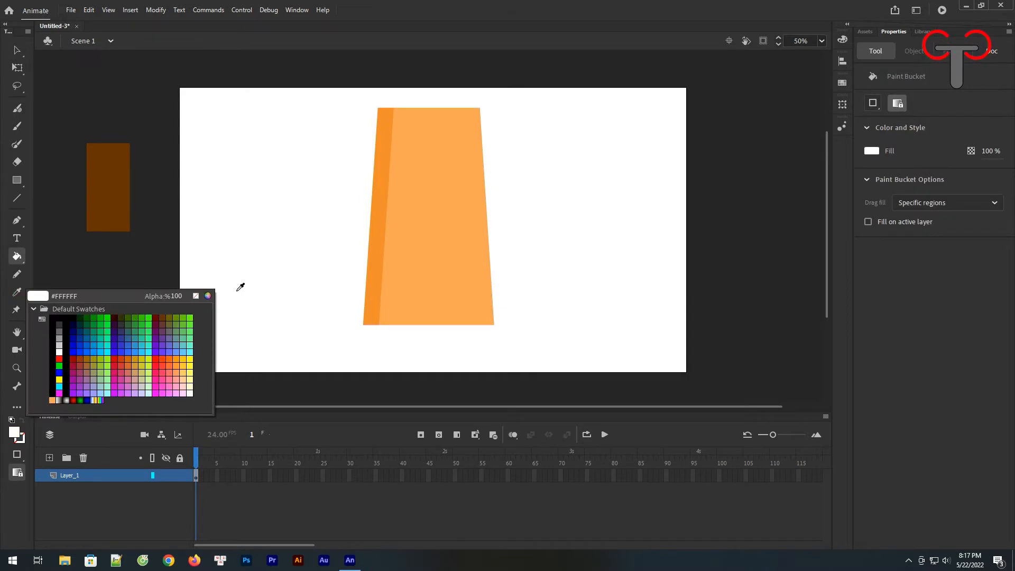
{"action": "left_click", "coordinate": [207, 295]}
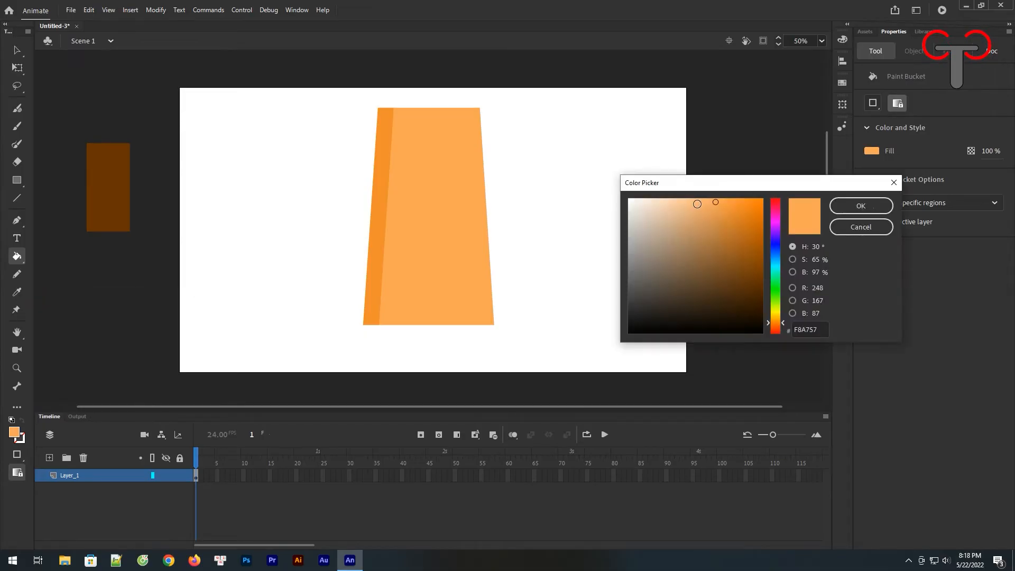
{"action": "left_click", "coordinate": [696, 203]}
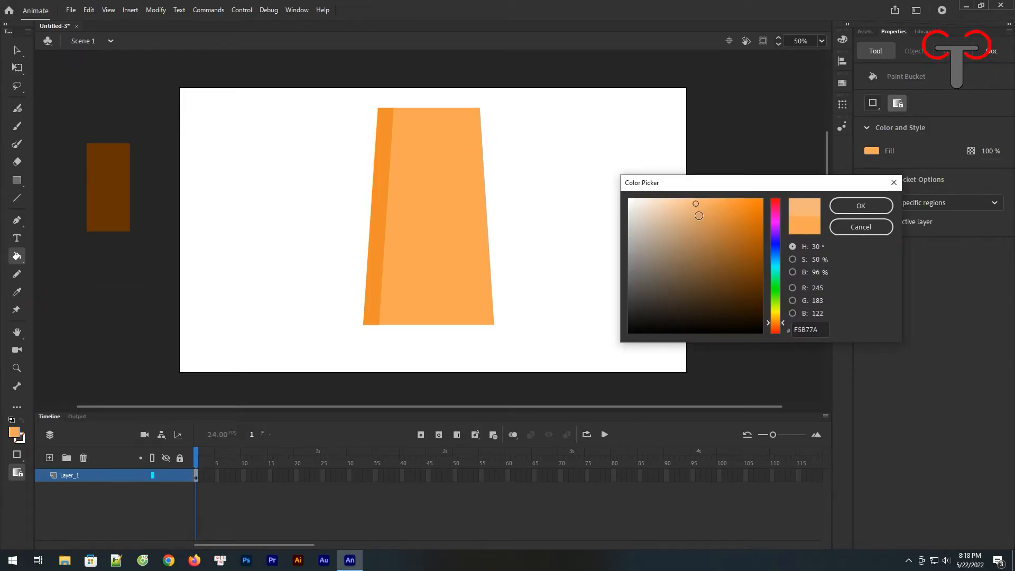
{"action": "left_click", "coordinate": [698, 215]}
{"action": "left_click", "coordinate": [689, 204]}
{"action": "left_click", "coordinate": [861, 205]}
- Draw a pale-orange rectangle primitive about 220 × 62 px beside the trapezoid and round its corners to 31
{"action": "left_click", "coordinate": [17, 180]}
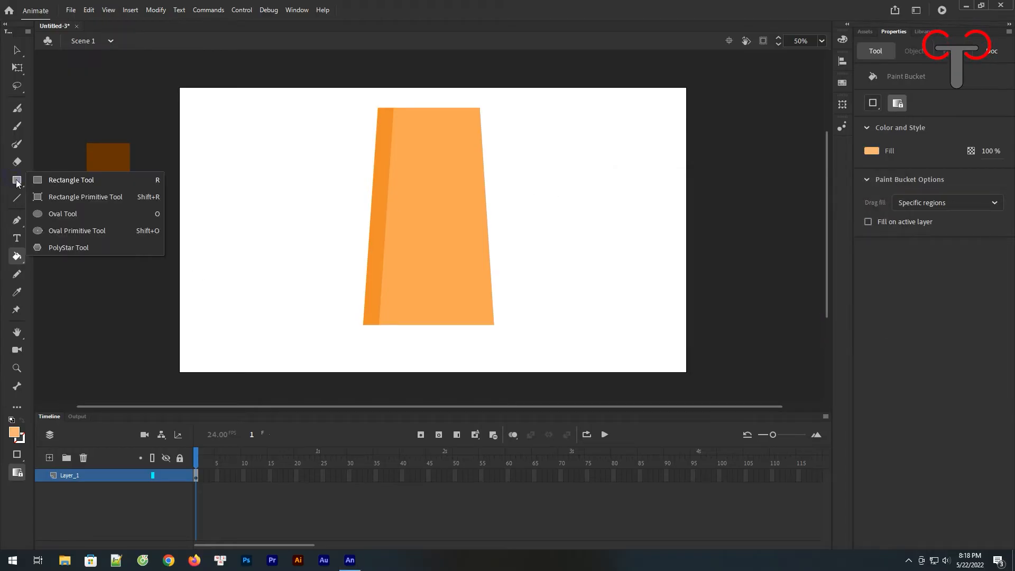
{"action": "left_click", "coordinate": [61, 194]}
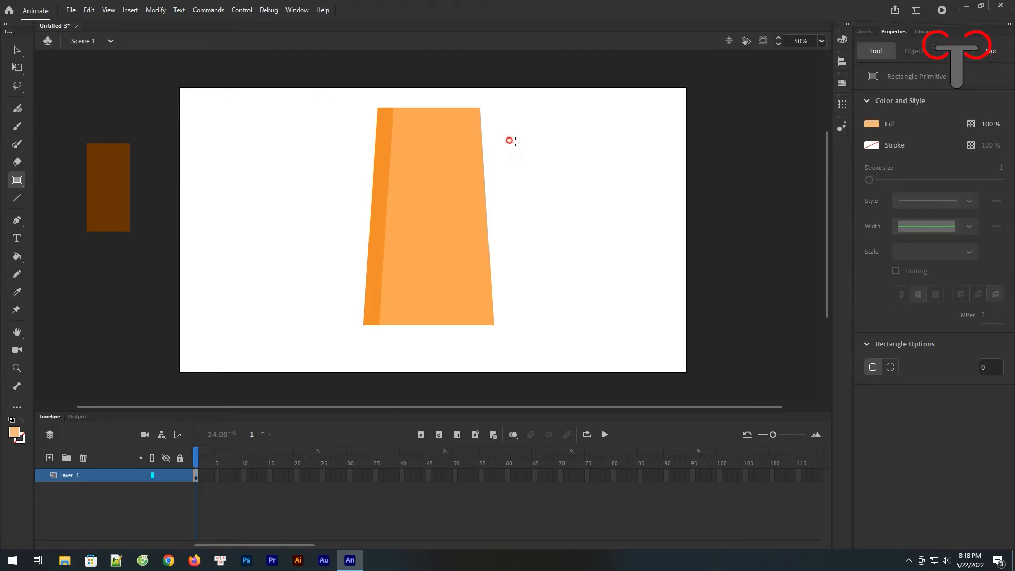
{"action": "left_click_drag", "start_coordinate": [509, 140], "coordinate": [586, 149]}
{"action": "key", "text": "v"}
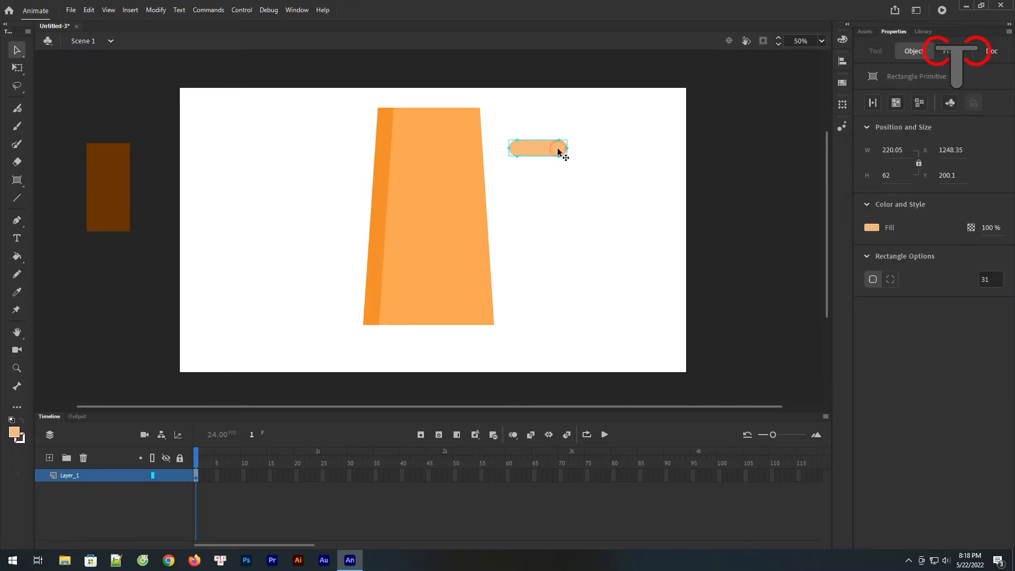
- Try the rounded bar on the upper part of the trapezoid and delete it
{"action": "left_click_drag", "start_coordinate": [472, 147], "coordinate": [487, 147]}
{"action": "left_click", "coordinate": [513, 147]}
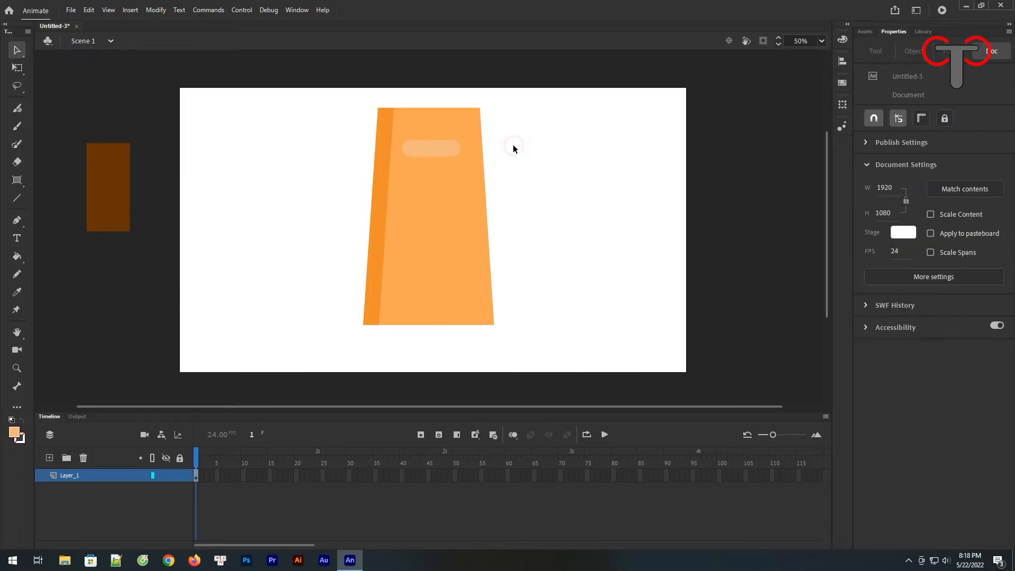
{"action": "left_click", "coordinate": [441, 146]}
{"action": "key", "text": "Delete"}
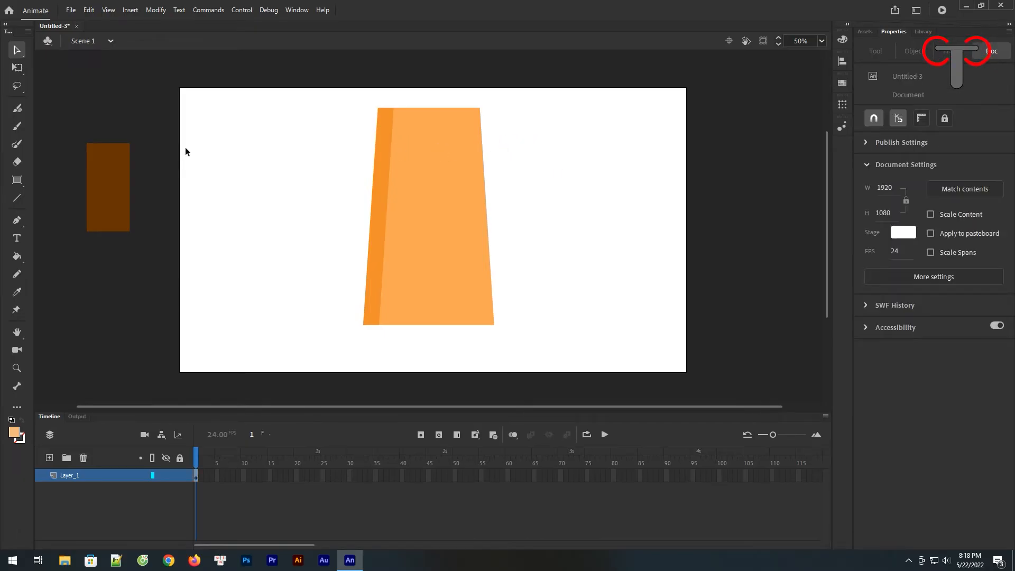
- Draw pale-orange rounded bars of varying sizes scattered over the trapezoid's light face, from top to bottom
{"action": "left_click", "coordinate": [17, 179]}
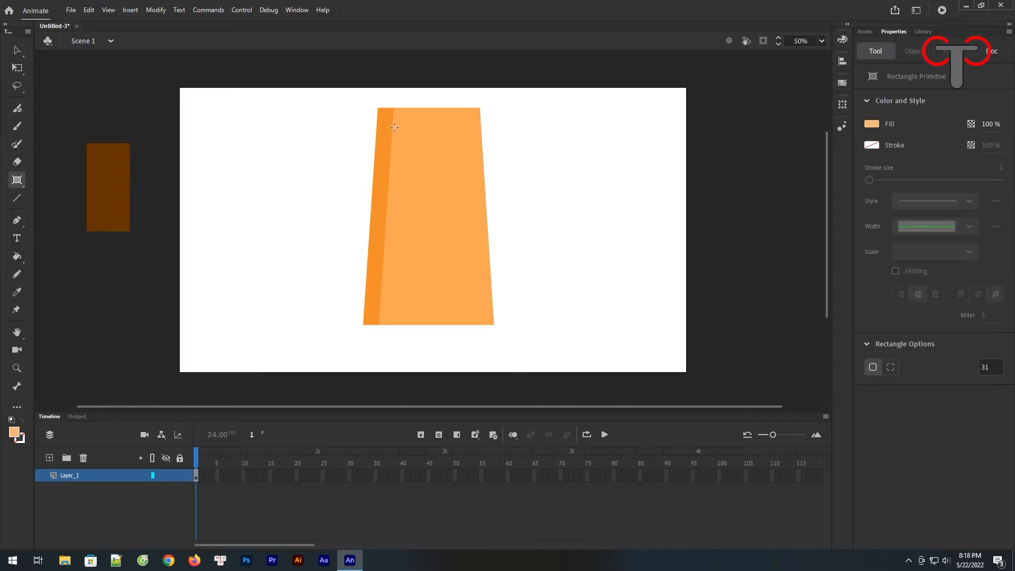
{"action": "left_click_drag", "start_coordinate": [394, 127], "coordinate": [474, 137]}
{"action": "left_click_drag", "start_coordinate": [413, 146], "coordinate": [466, 167]}
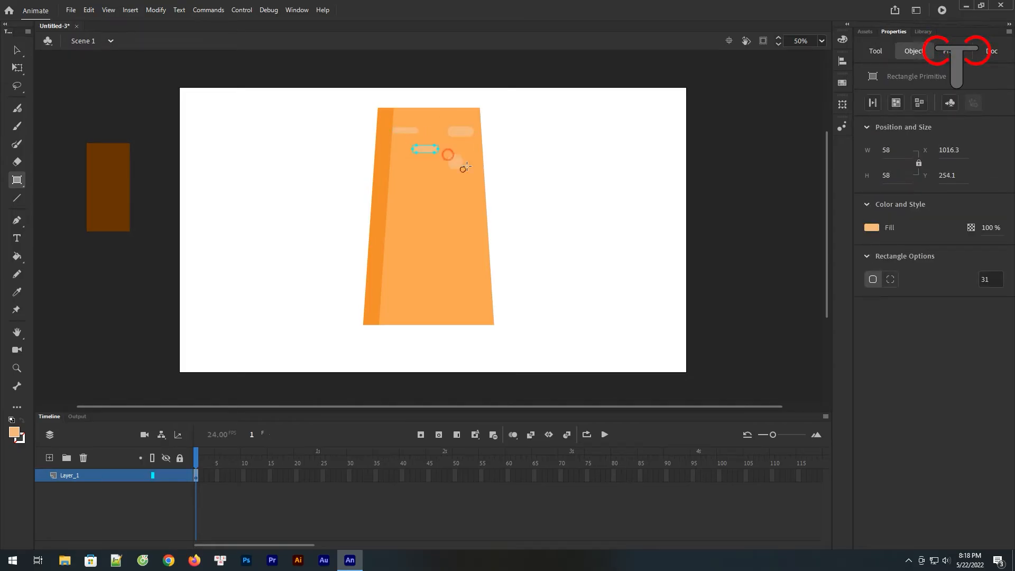
{"action": "left_click_drag", "start_coordinate": [401, 168], "coordinate": [475, 182]}
{"action": "left_click_drag", "start_coordinate": [395, 201], "coordinate": [444, 217]}
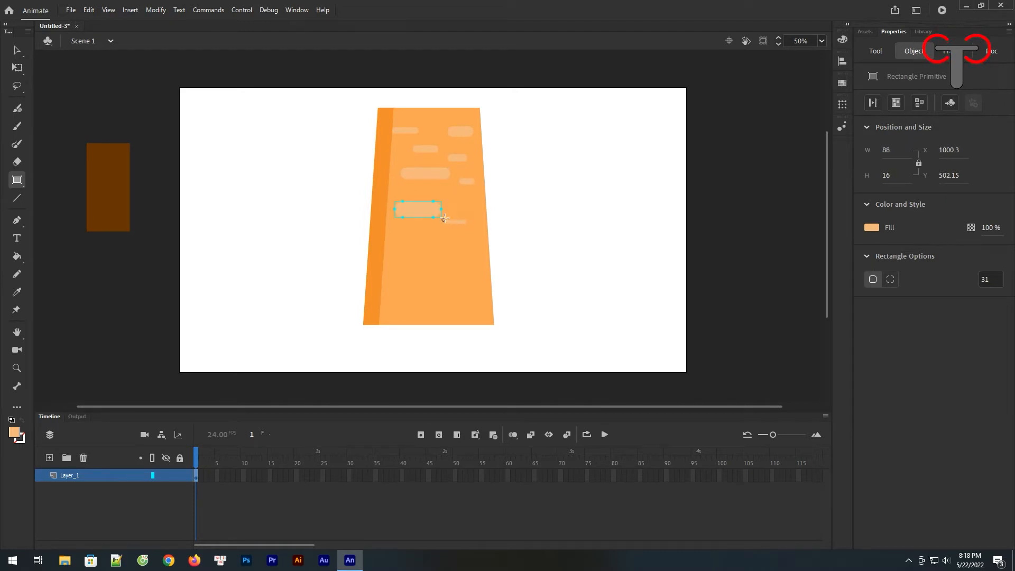
{"action": "left_click_drag", "start_coordinate": [395, 251], "coordinate": [477, 259]}
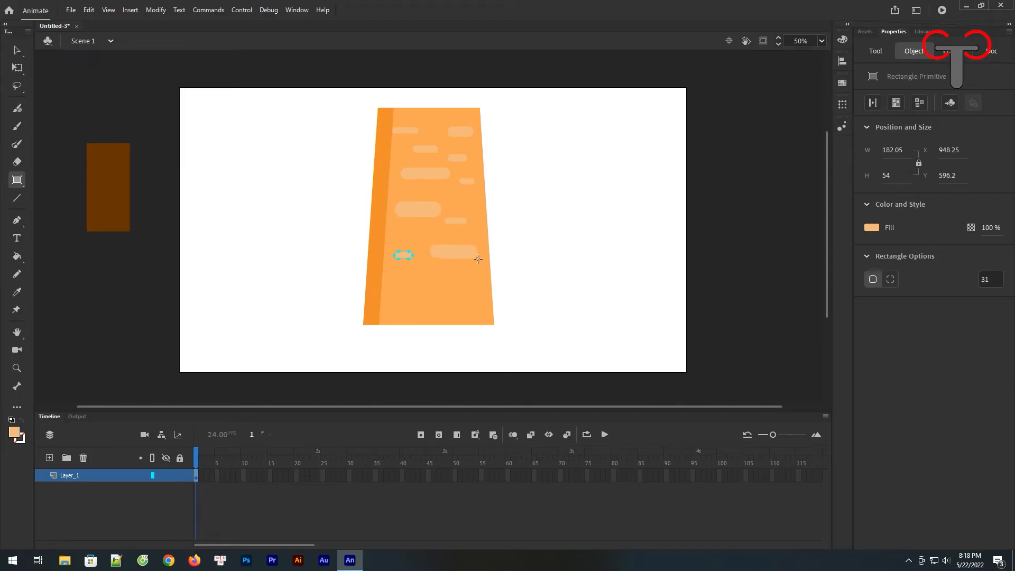
{"action": "mouse_move", "coordinate": [419, 274]}
{"action": "left_mouse_down"}
{"action": "mouse_move", "coordinate": [433, 286]}
{"action": "mouse_move", "coordinate": [396, 289]}
{"action": "mouse_move", "coordinate": [480, 299]}
{"action": "left_mouse_up"}
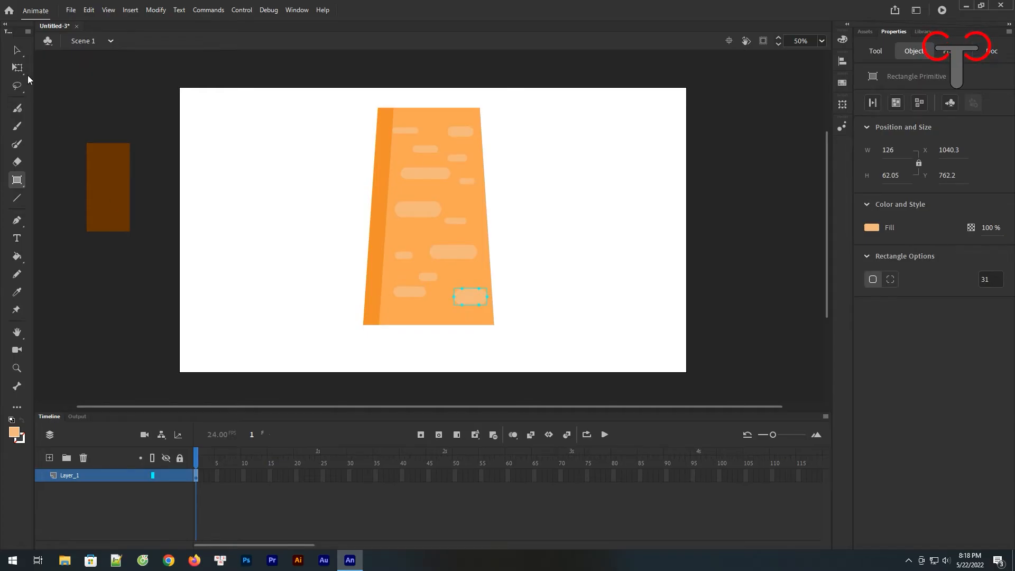
- Combine the trapezoid and its pale texture bars into one drawing object and move it slightly down the stage
{"action": "left_click", "coordinate": [17, 50]}
{"action": "left_click", "coordinate": [312, 188]}
{"action": "left_click_drag", "start_coordinate": [532, 102], "coordinate": [270, 343]}
{"action": "left_click", "coordinate": [513, 227]}
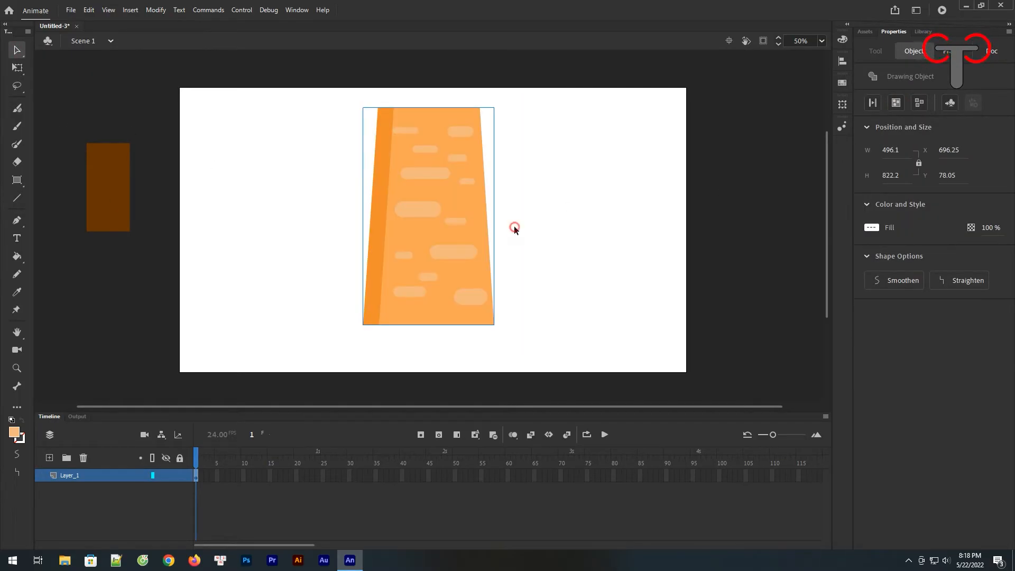
{"action": "left_click_drag", "start_coordinate": [424, 186], "coordinate": [426, 201]}
{"action": "left_click", "coordinate": [576, 191]}
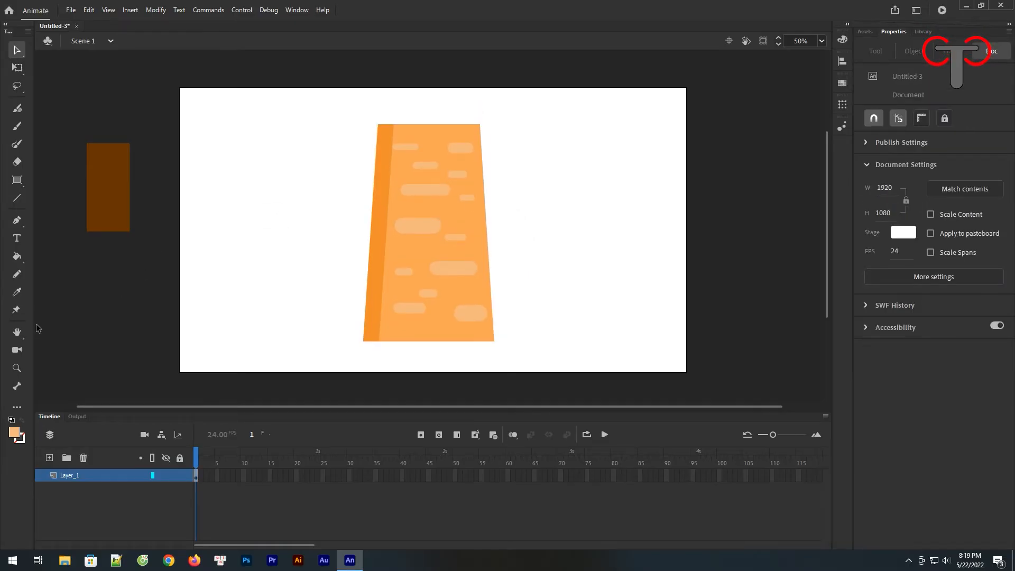
- Sample the dark brown of the pasteboard rectangle and draw rounded bars across the trapezoid's top, middle and base, each wider than the one above
{"action": "left_click", "coordinate": [16, 292]}
{"action": "left_click", "coordinate": [112, 183]}
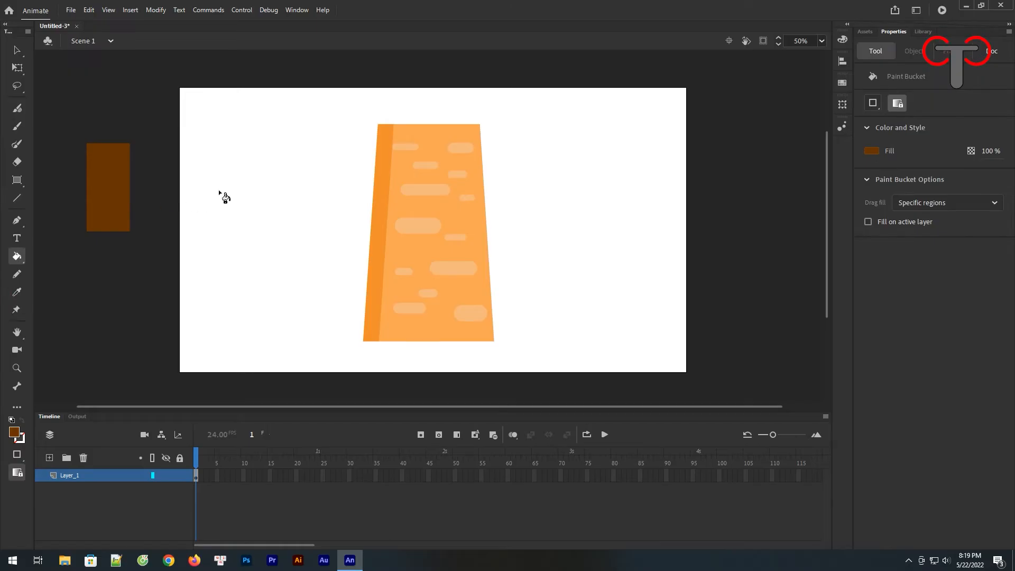
{"action": "left_click", "coordinate": [17, 180]}
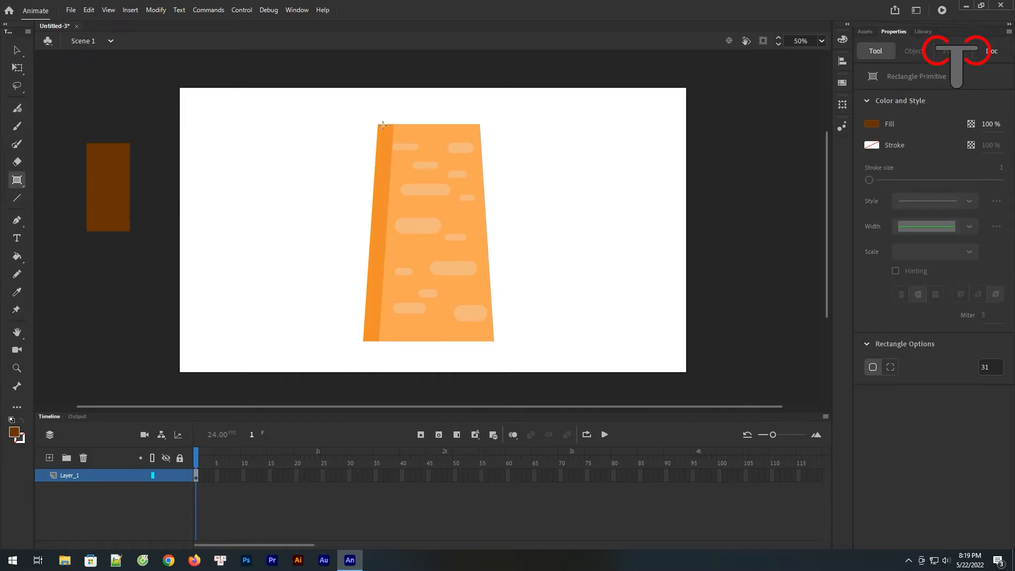
{"action": "left_click_drag", "start_coordinate": [368, 120], "coordinate": [491, 137]}
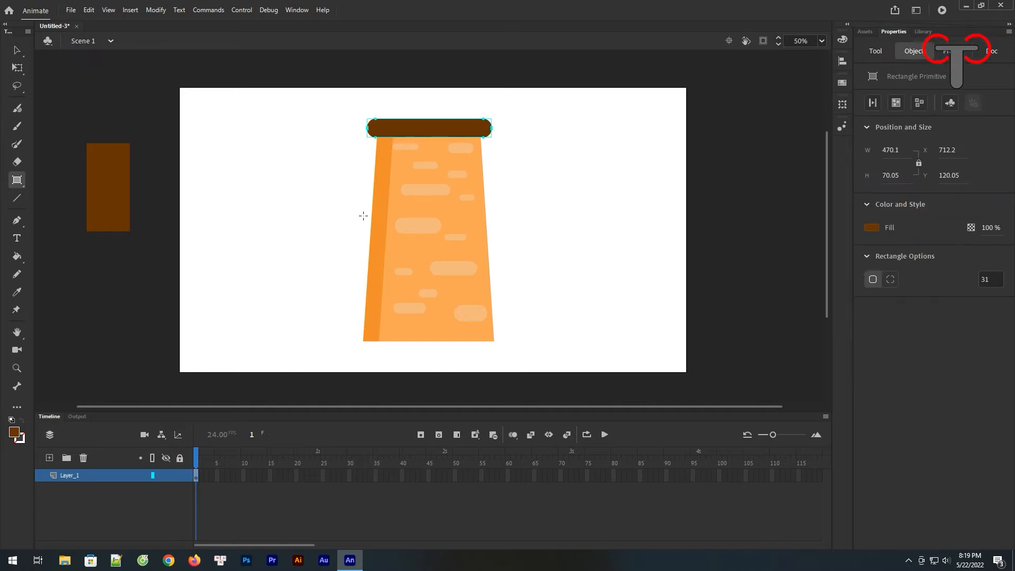
{"action": "left_click_drag", "start_coordinate": [363, 215], "coordinate": [500, 239]}
{"action": "left_click_drag", "start_coordinate": [350, 324], "coordinate": [513, 350]}
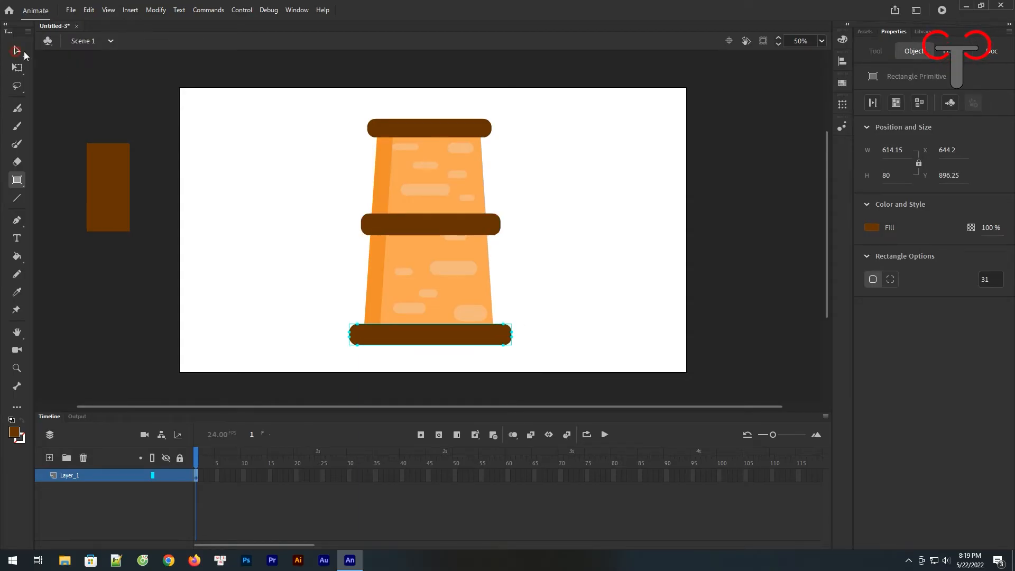
- Fully round the ends of the three brown bars, with corner radius 35 on the top bar and 41 on the middle bar
{"action": "left_click", "coordinate": [17, 50]}
{"action": "left_click", "coordinate": [450, 128]}
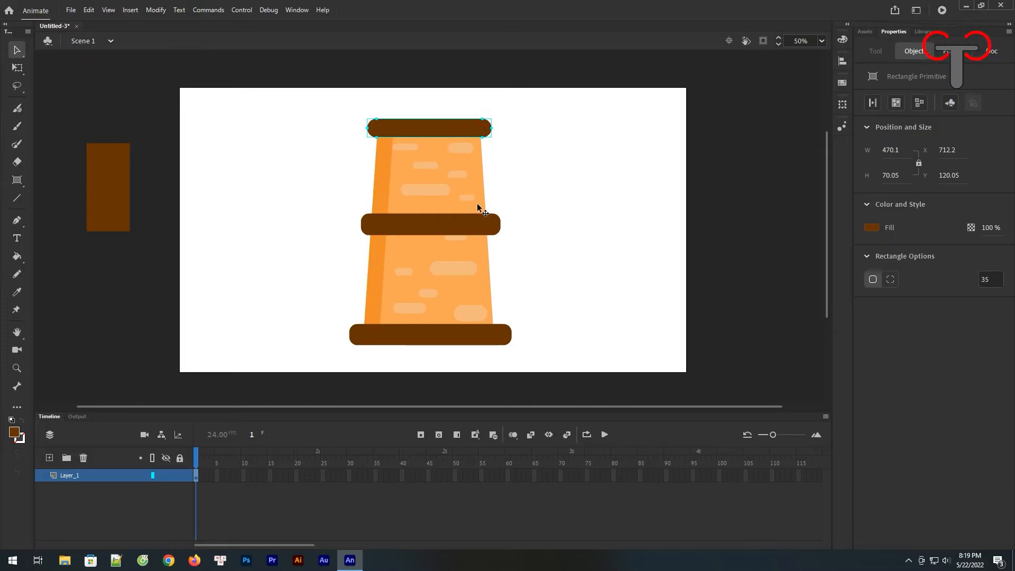
{"action": "left_click", "coordinate": [488, 219]}
{"action": "left_click", "coordinate": [495, 343]}
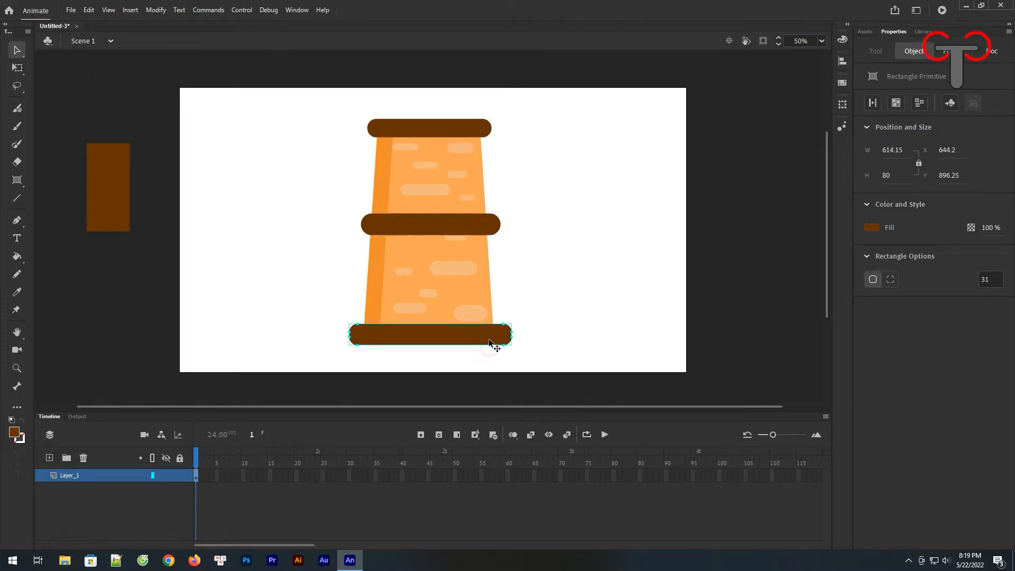
{"action": "left_click_drag", "start_coordinate": [503, 324], "coordinate": [482, 326]}
- Move the whole tower with its brown bars to the left part of the stage
{"action": "left_click", "coordinate": [544, 188]}
{"action": "left_click_drag", "start_coordinate": [556, 113], "coordinate": [306, 377]}
{"action": "left_click_drag", "start_coordinate": [429, 201], "coordinate": [298, 201]}
{"action": "left_click", "coordinate": [421, 159]}
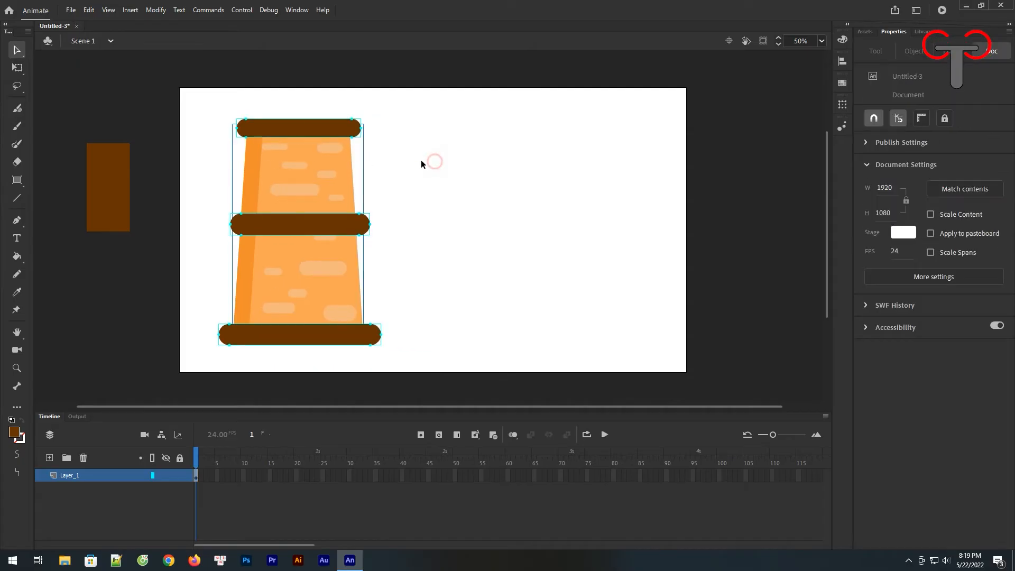
- Copy the tower's top brown bar to the empty right area, break it apart into a shape, and duplicate that shape just below
{"action": "left_click", "coordinate": [290, 127]}
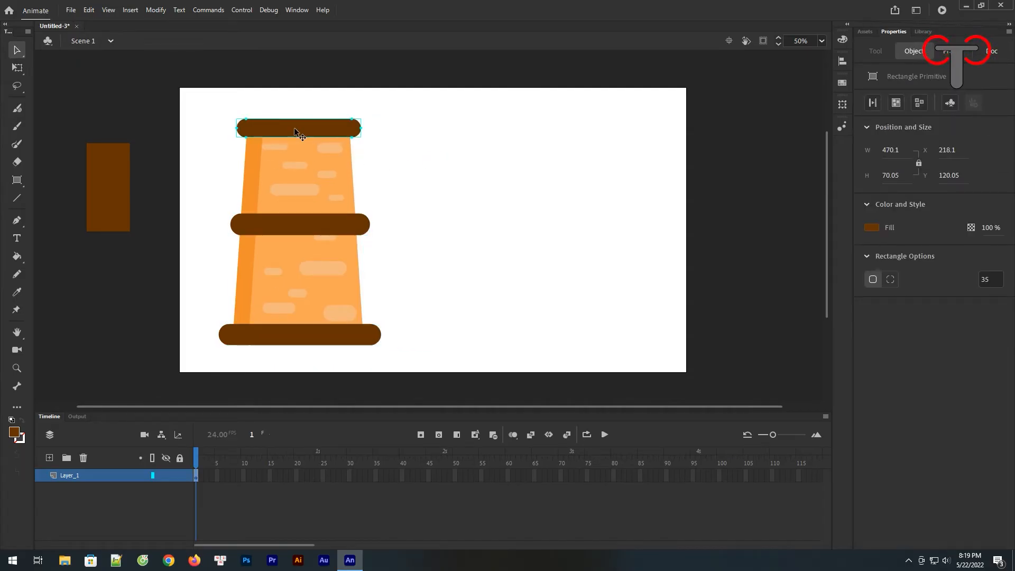
{"action": "left_click_drag", "start_coordinate": [294, 129], "coordinate": [517, 133]}
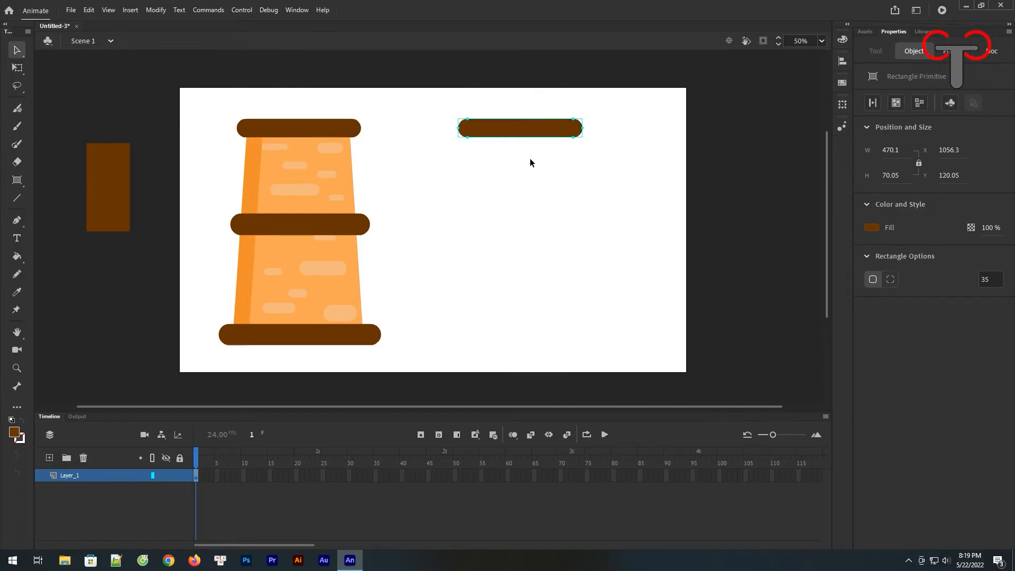
{"action": "left_click", "coordinate": [556, 172]}
{"action": "left_click", "coordinate": [547, 132]}
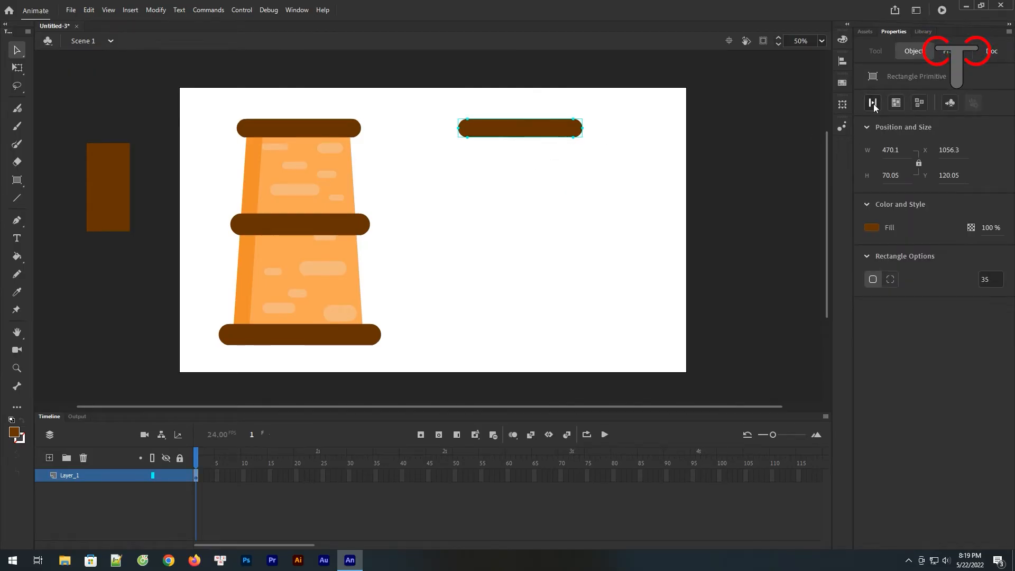
{"action": "left_click", "coordinate": [673, 154]}
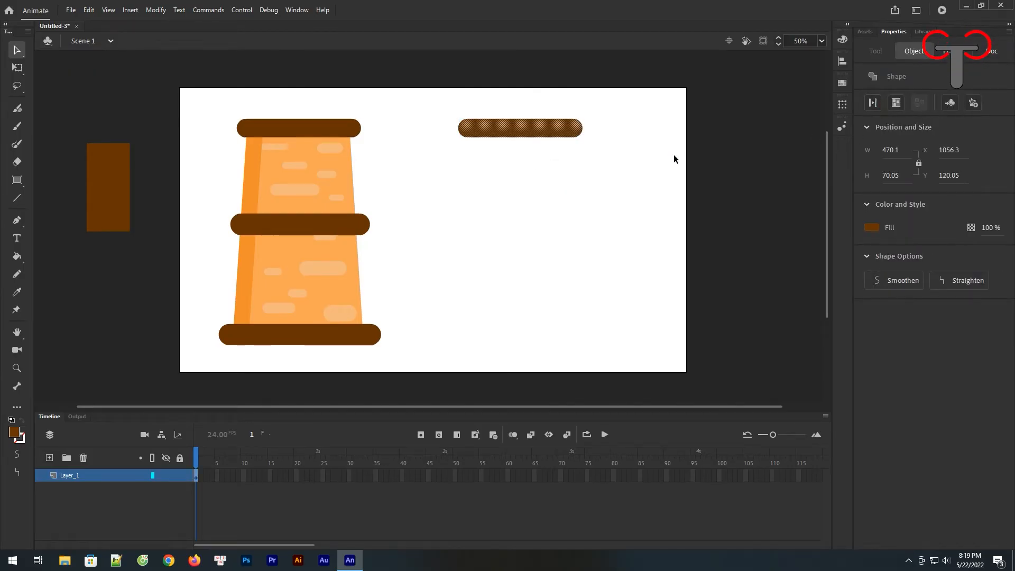
{"action": "left_click", "coordinate": [528, 130]}
{"action": "left_click_drag", "start_coordinate": [525, 128], "coordinate": [526, 157]}
{"action": "left_click", "coordinate": [602, 163]}
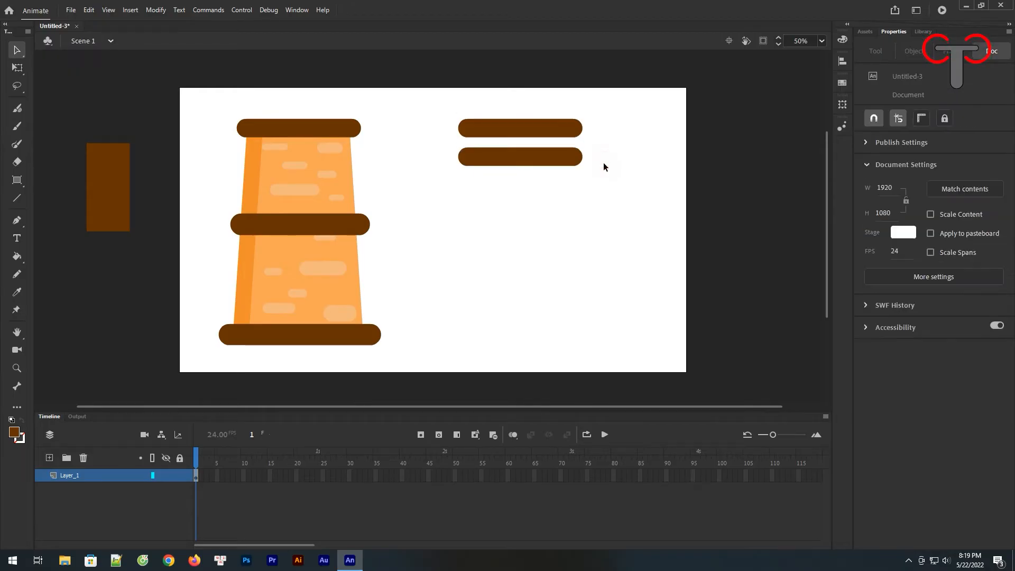
- Set the lower bar copy's fill to the darker brown 4C2804
{"action": "left_click", "coordinate": [559, 163]}
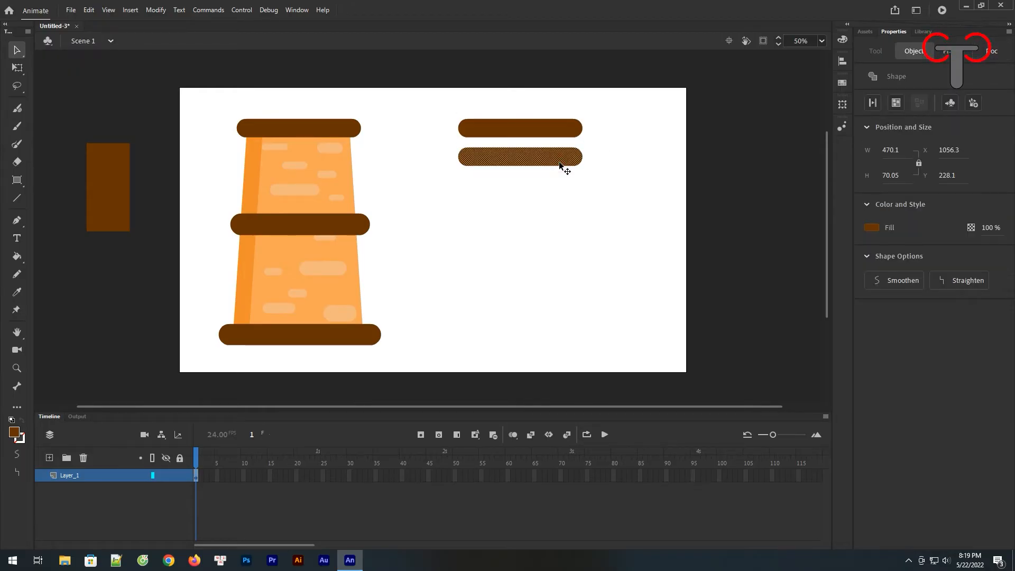
{"action": "left_click", "coordinate": [873, 227]}
{"action": "left_click", "coordinate": [856, 239]}
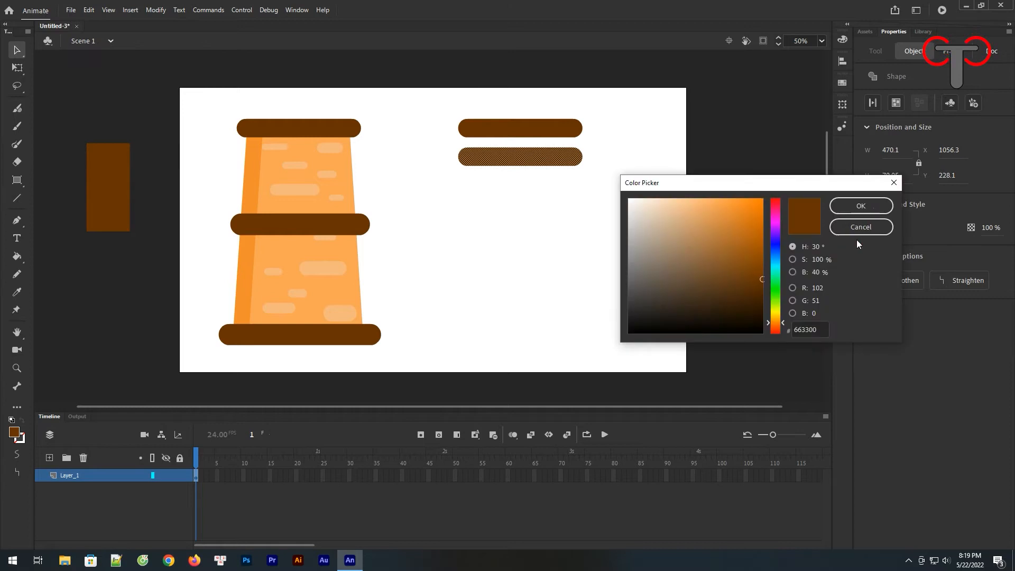
{"action": "left_click", "coordinate": [754, 290]}
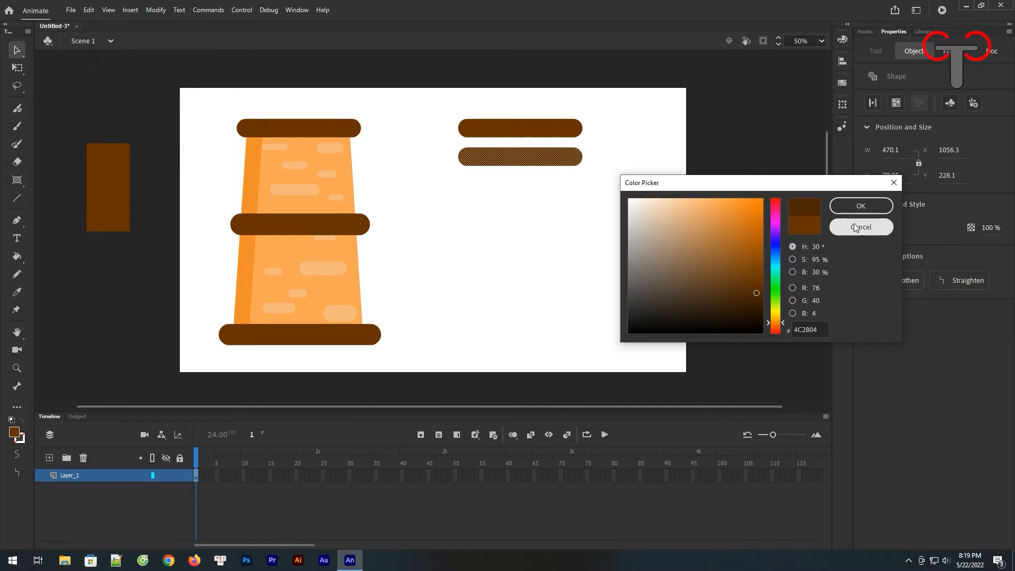
{"action": "left_click", "coordinate": [857, 207]}
- Overlap the upper bar on the darker one to cut it to a thin bottom strip, and move the strip down clear of it
{"action": "left_click", "coordinate": [525, 130]}
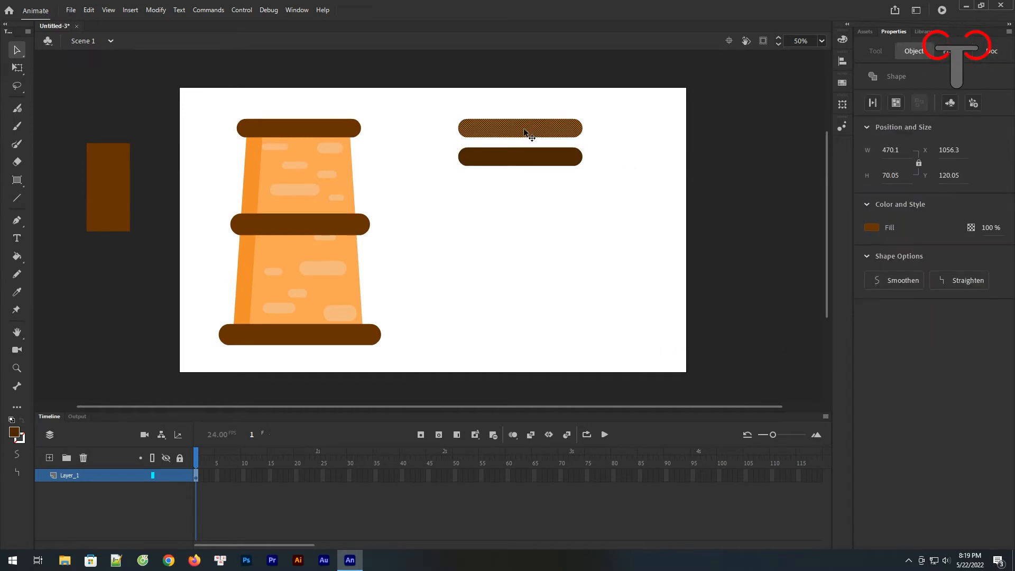
{"action": "left_click_drag", "start_coordinate": [522, 126], "coordinate": [521, 149]}
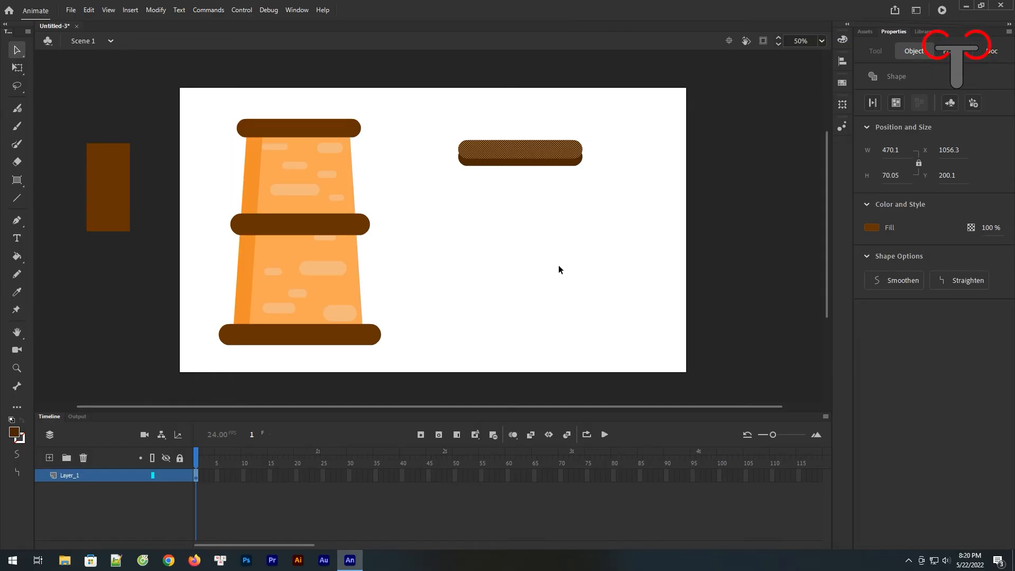
{"action": "left_click", "coordinate": [525, 167]}
{"action": "left_click", "coordinate": [520, 162]}
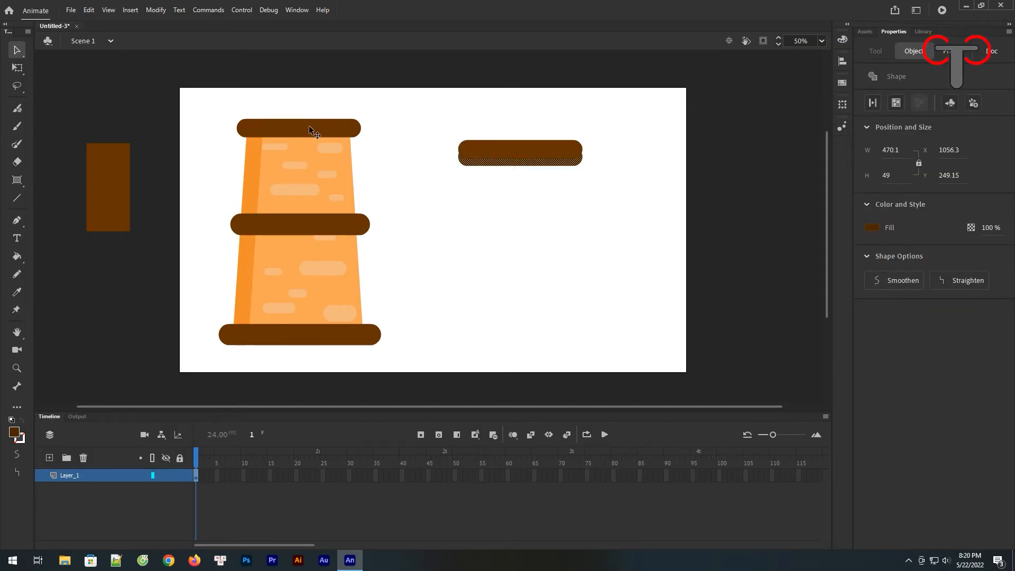
{"action": "left_click_drag", "start_coordinate": [510, 164], "coordinate": [513, 212]}
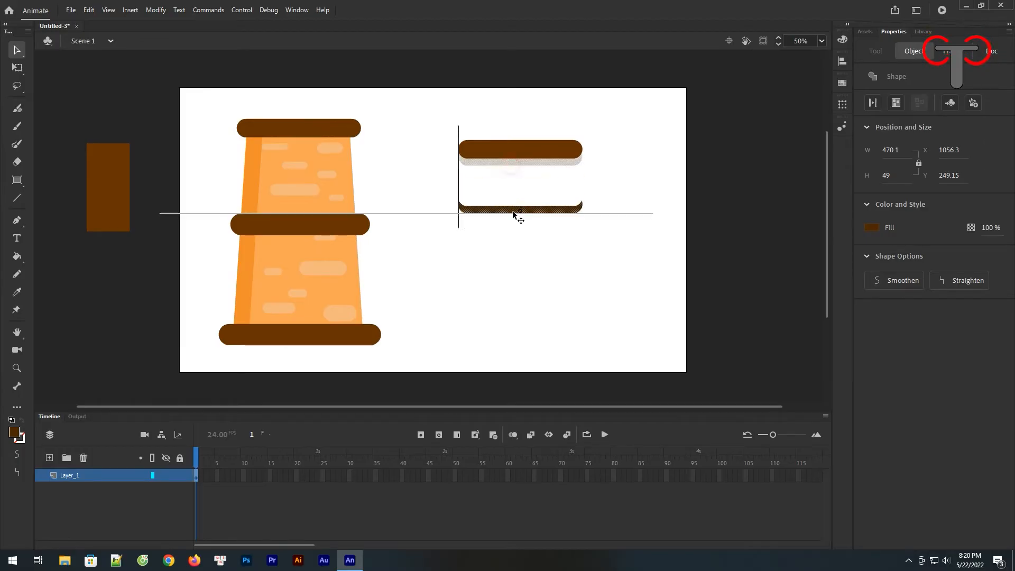
{"action": "left_click", "coordinate": [613, 190]}
- Convert the dark curved strip into a drawing object
{"action": "left_click", "coordinate": [560, 211]}
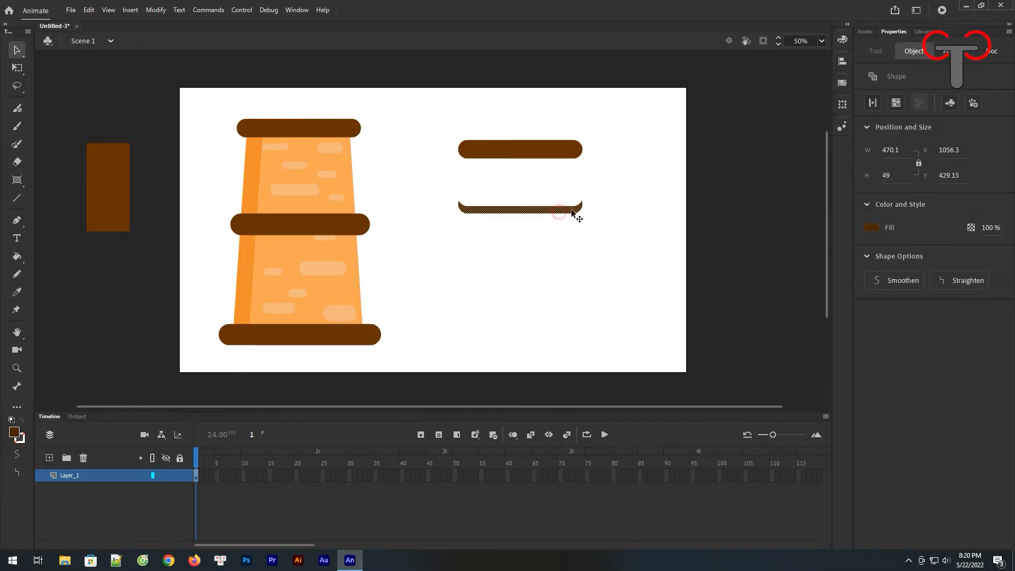
{"action": "left_click", "coordinate": [894, 104]}
{"action": "left_click", "coordinate": [675, 246]}
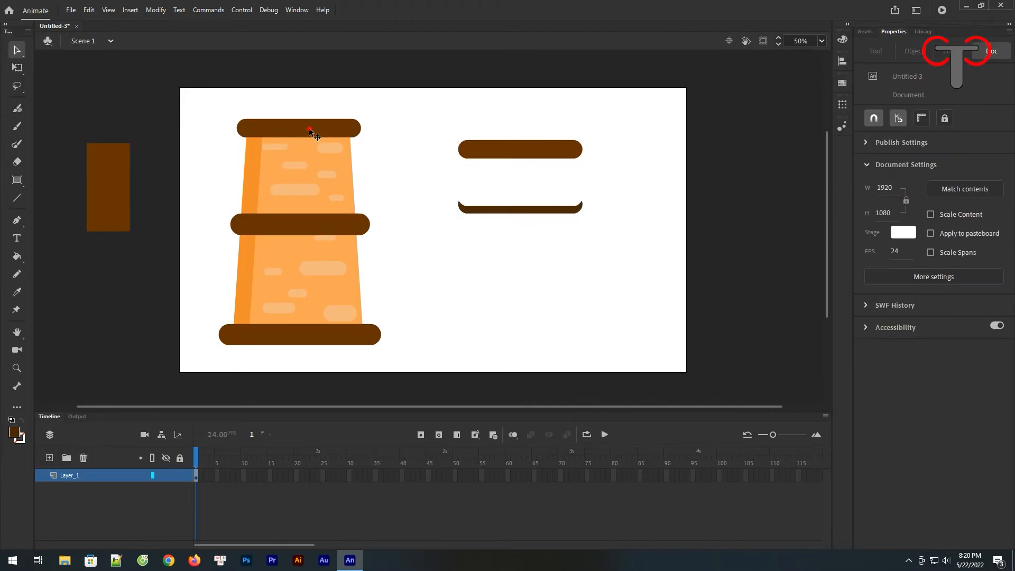
- Move the tower's top bar below the dark strip and align the two by bottom edge and horizontal centre
{"action": "left_click_drag", "start_coordinate": [308, 128], "coordinate": [522, 251]}
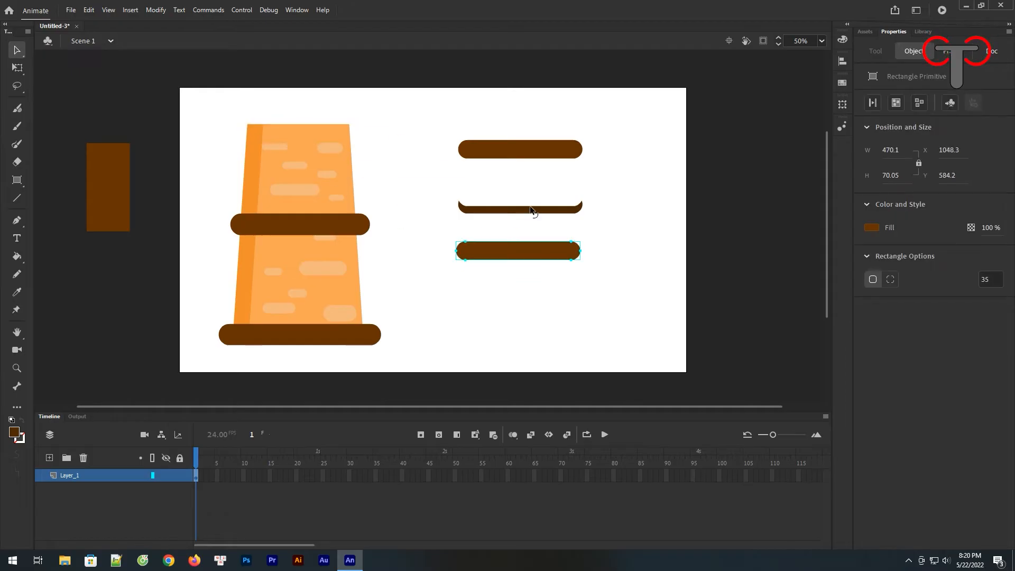
{"action": "left_click_drag", "start_coordinate": [599, 216], "coordinate": [437, 312]}
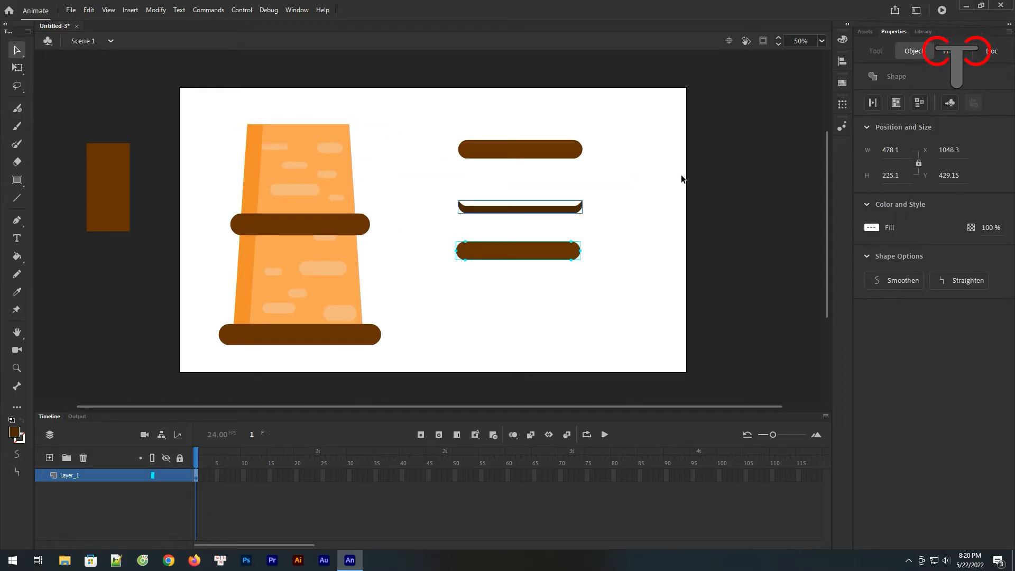
{"action": "left_click", "coordinate": [841, 61]}
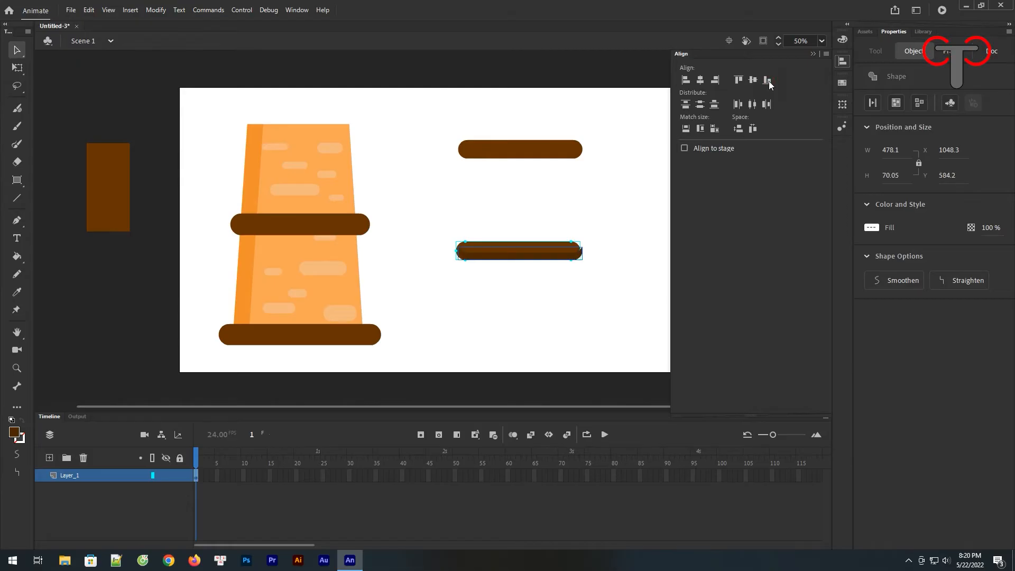
{"action": "left_click", "coordinate": [701, 80]}
{"action": "left_click", "coordinate": [617, 174]}
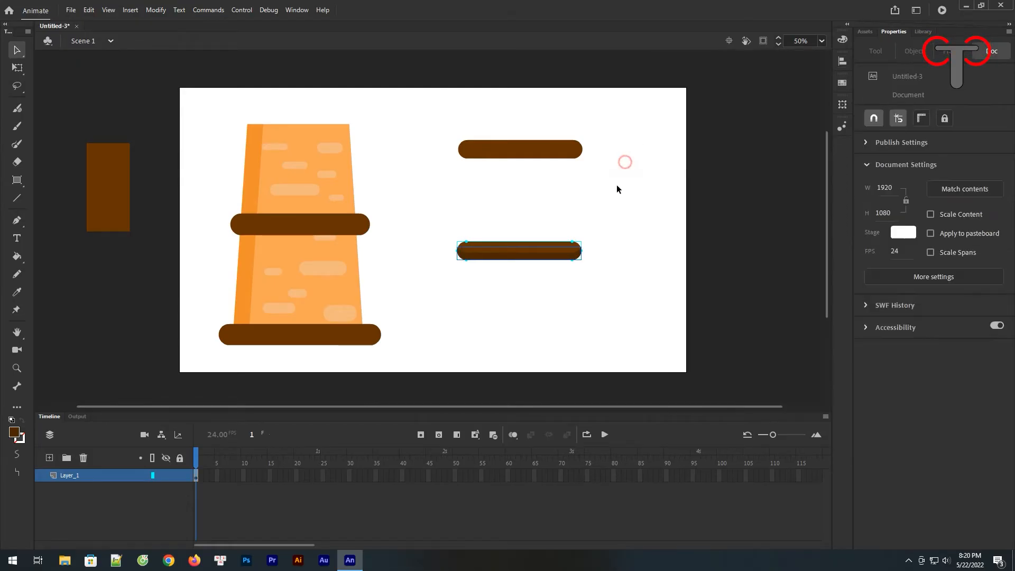
- Combine the bar and its dark strip into one object and place it back on the tower's top edge
{"action": "left_click", "coordinate": [509, 251]}
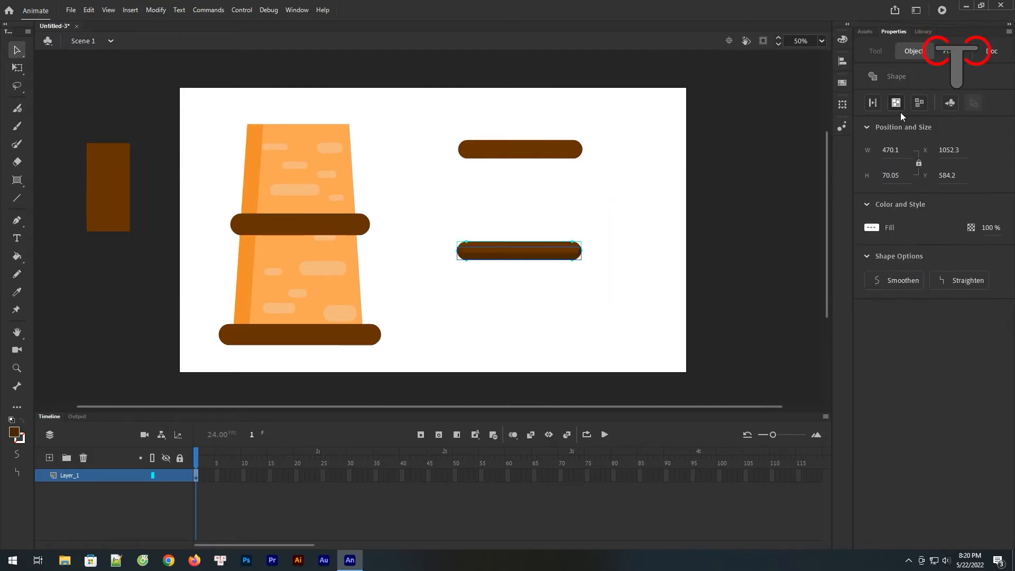
{"action": "left_click", "coordinate": [667, 189]}
{"action": "left_click_drag", "start_coordinate": [536, 251], "coordinate": [319, 121]}
{"action": "left_click", "coordinate": [453, 186]}
- Delete the leftover brown bar beside the tower and select the tower's middle brown bar
{"action": "left_click", "coordinate": [344, 229]}
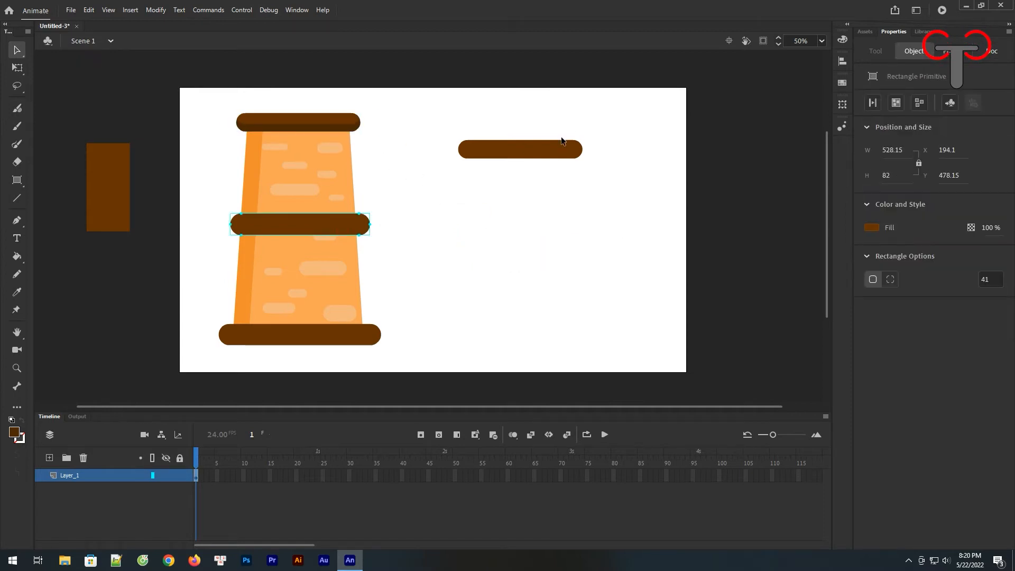
{"action": "left_click", "coordinate": [523, 150]}
{"action": "key", "text": "Delete"}
{"action": "left_click", "coordinate": [310, 232]}
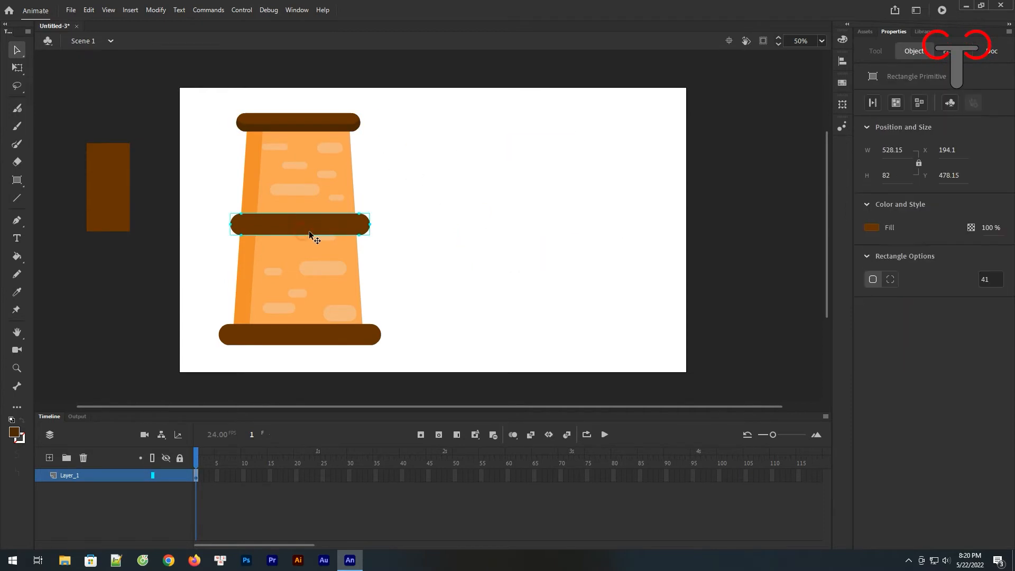
- Copy the tower's middle brown bar onto the empty area beside the tower and break the copy apart into a shape
{"action": "left_click_drag", "start_coordinate": [311, 234], "coordinate": [553, 173]}
{"action": "left_click", "coordinate": [546, 169]}
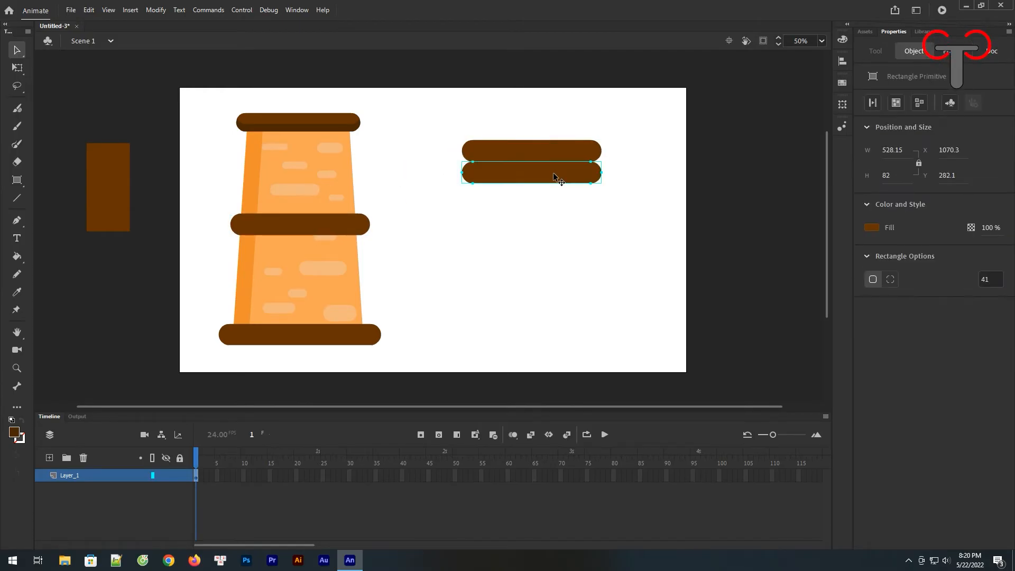
{"action": "key", "text": "ctrl+z"}
{"action": "left_click", "coordinate": [895, 107]}
{"action": "left_click", "coordinate": [635, 200]}
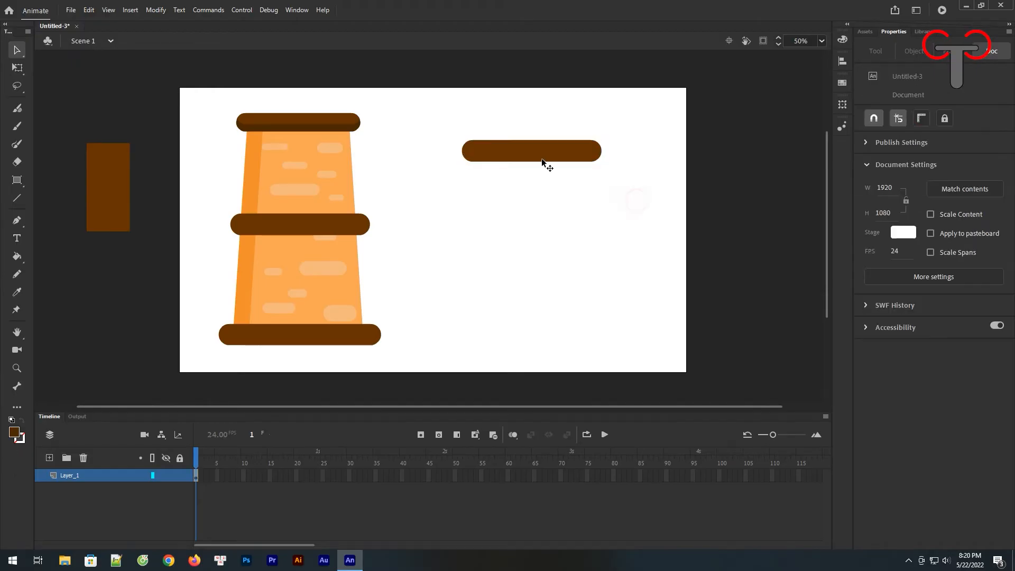
- Duplicate the loose bar just below itself and recolour the duplicate with the dark underside brown of the tower's top bar
{"action": "left_click", "coordinate": [538, 152]}
{"action": "left_click_drag", "start_coordinate": [538, 149], "coordinate": [538, 189]}
{"action": "left_click", "coordinate": [584, 222]}
{"action": "left_click", "coordinate": [503, 193]}
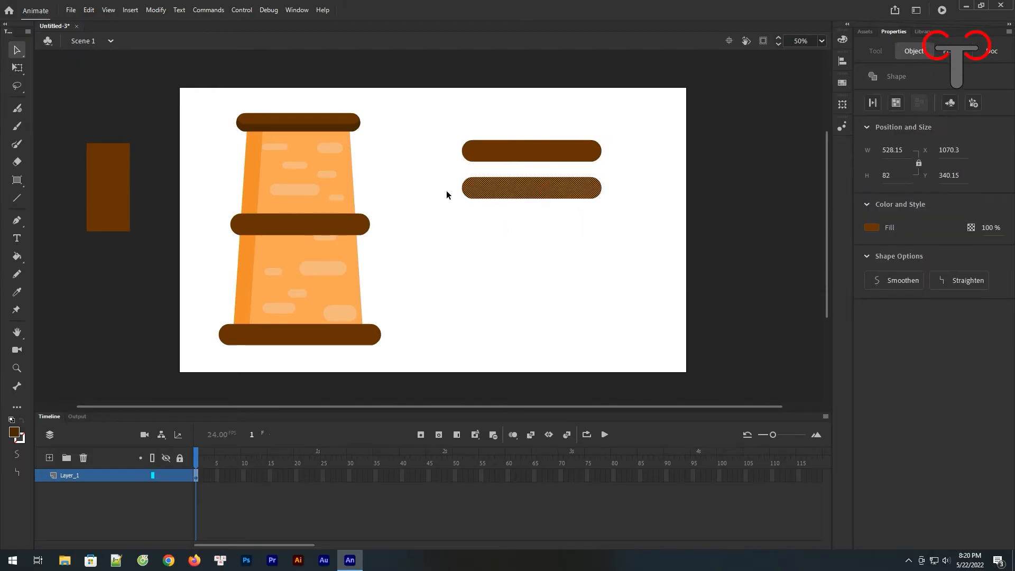
{"action": "key", "text": "i"}
{"action": "left_click", "coordinate": [336, 123]}
{"action": "left_click", "coordinate": [458, 195]}
{"action": "key", "text": "v"}
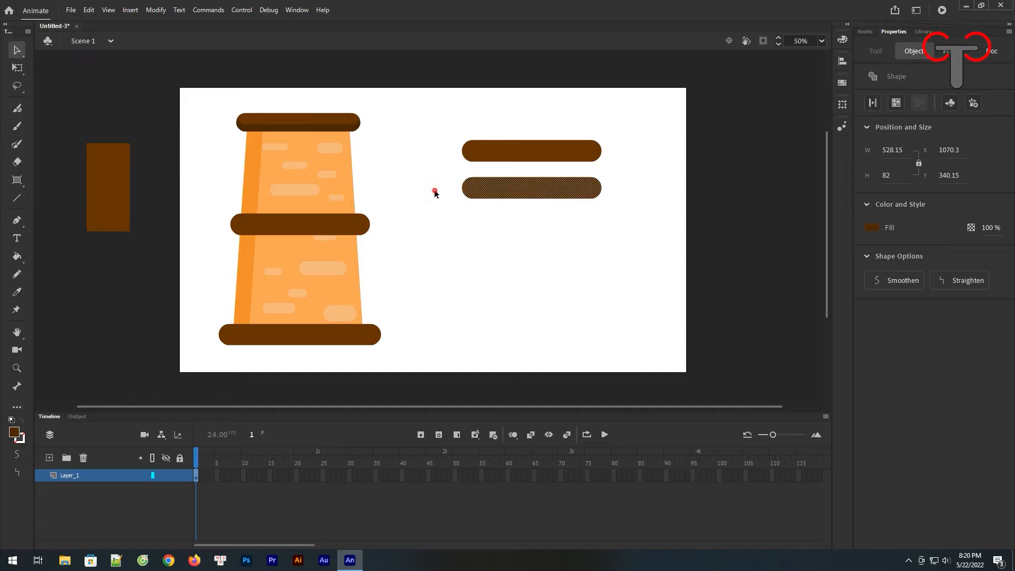
{"action": "left_click", "coordinate": [434, 191]}
- Cut the dark bar into a curved underside strip by overlapping it with the lighter bar, and delete the lighter bar
{"action": "left_click", "coordinate": [540, 153]}
{"action": "left_click_drag", "start_coordinate": [540, 153], "coordinate": [542, 180]}
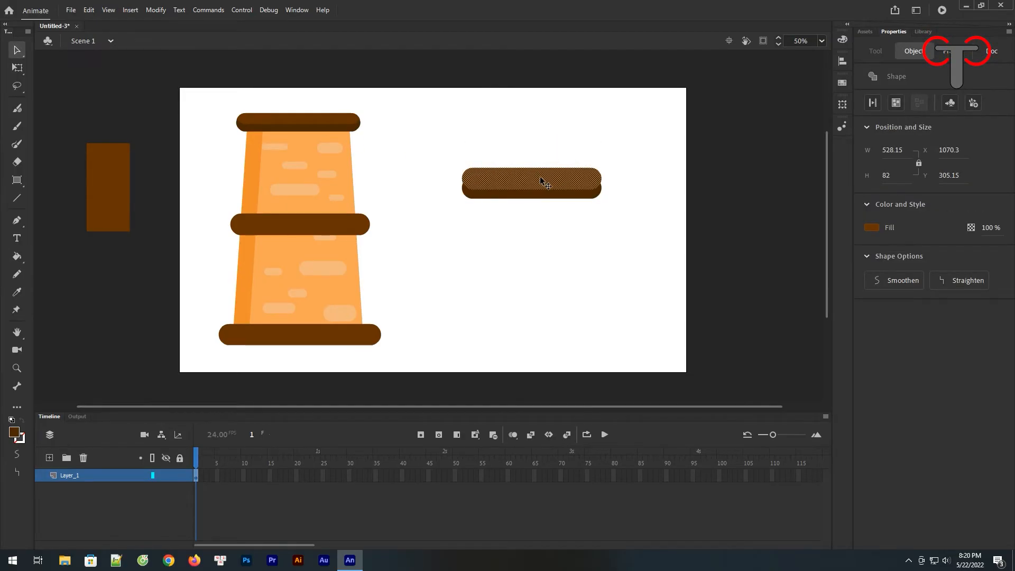
{"action": "left_click", "coordinate": [534, 235]}
{"action": "left_click", "coordinate": [537, 199]}
{"action": "left_click_drag", "start_coordinate": [537, 199], "coordinate": [537, 236]}
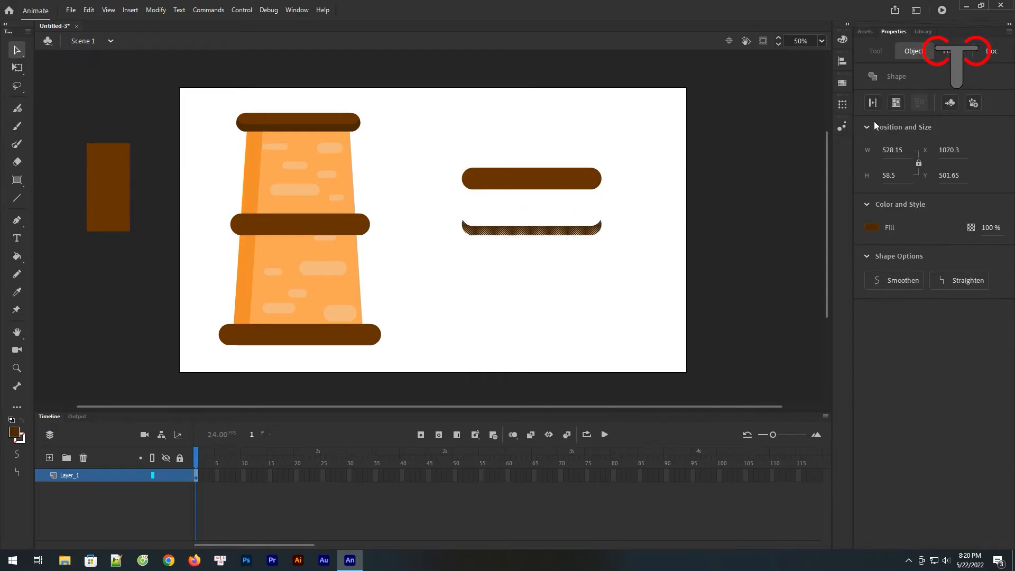
{"action": "left_click", "coordinate": [659, 249]}
{"action": "left_click", "coordinate": [560, 181]}
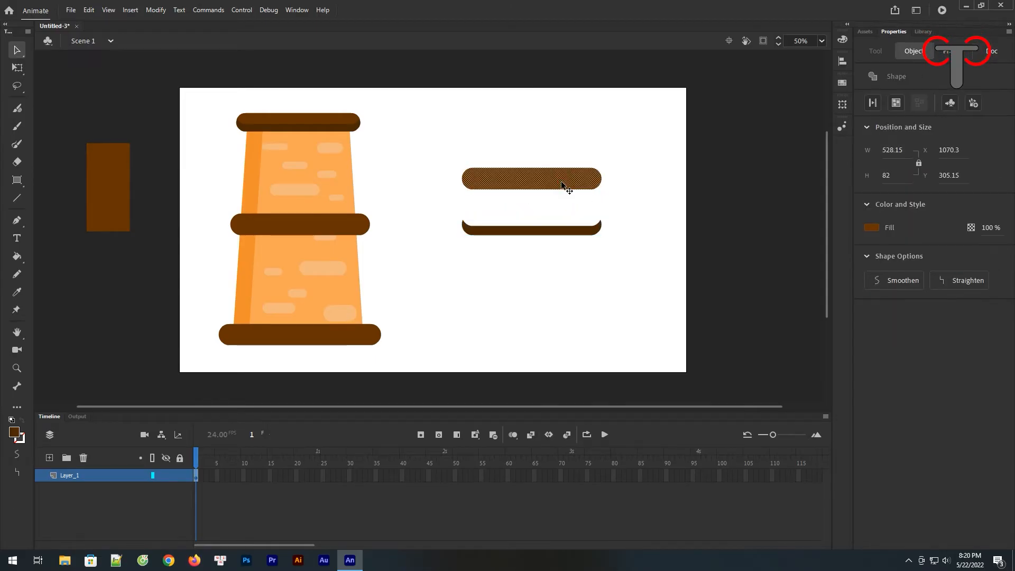
{"action": "key", "text": "Delete"}
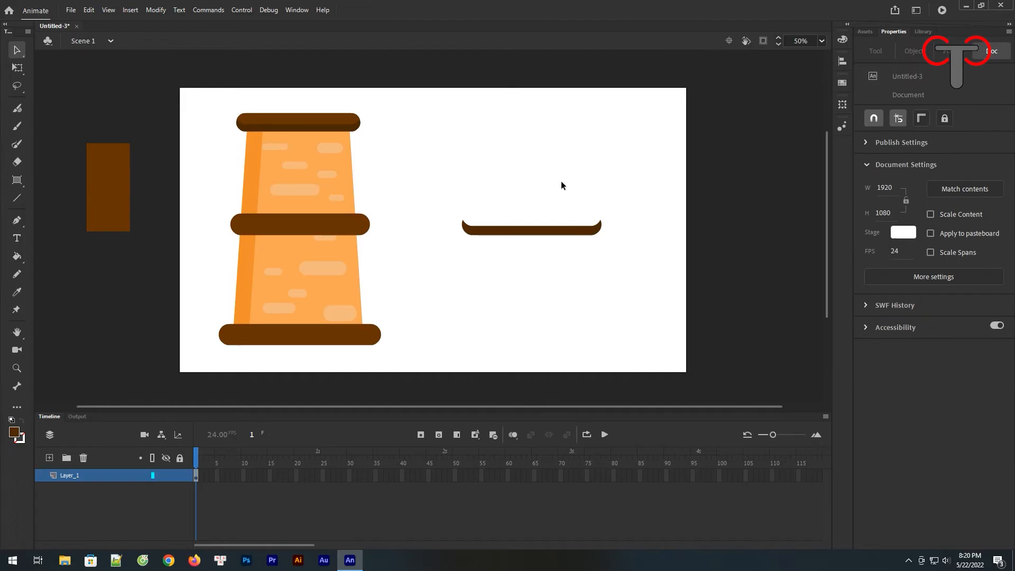
- Move the tower's middle bar over to the dark strip and align the two by horizontal centre and bottom edge
{"action": "left_click", "coordinate": [269, 221]}
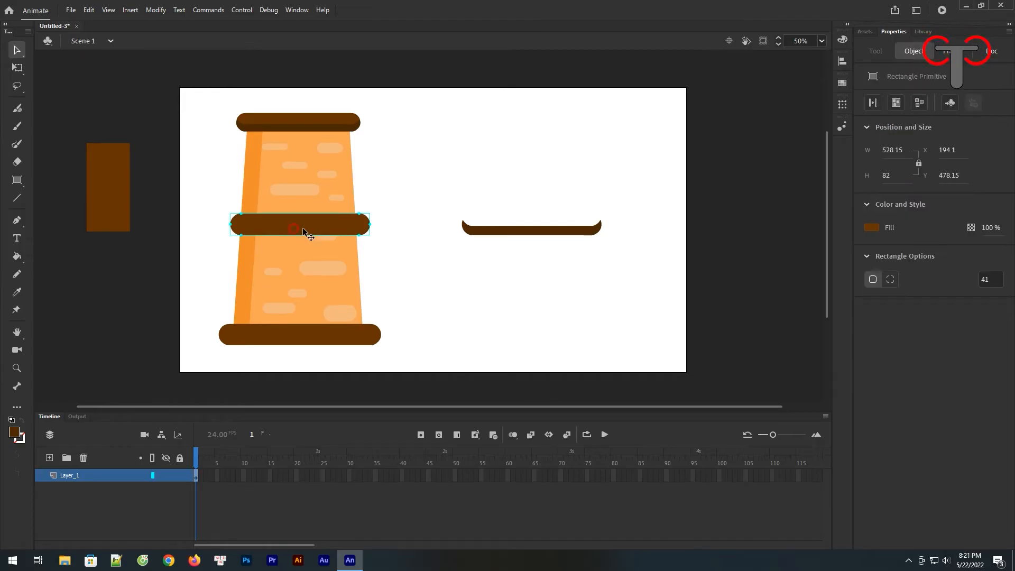
{"action": "left_click_drag", "start_coordinate": [294, 227], "coordinate": [546, 210]}
{"action": "left_click_drag", "start_coordinate": [638, 168], "coordinate": [437, 279]}
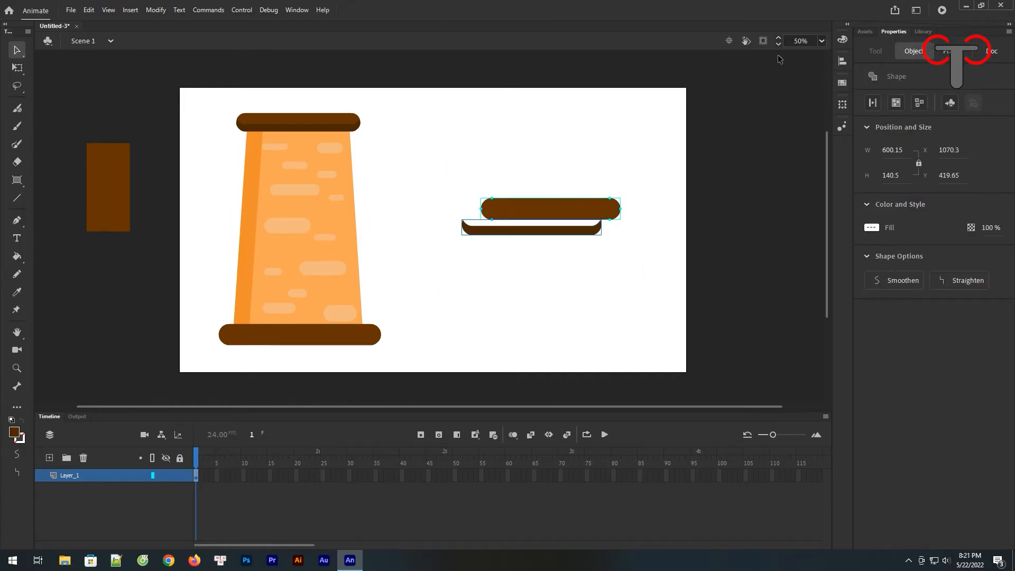
{"action": "left_click", "coordinate": [842, 62]}
{"action": "left_click", "coordinate": [700, 79]}
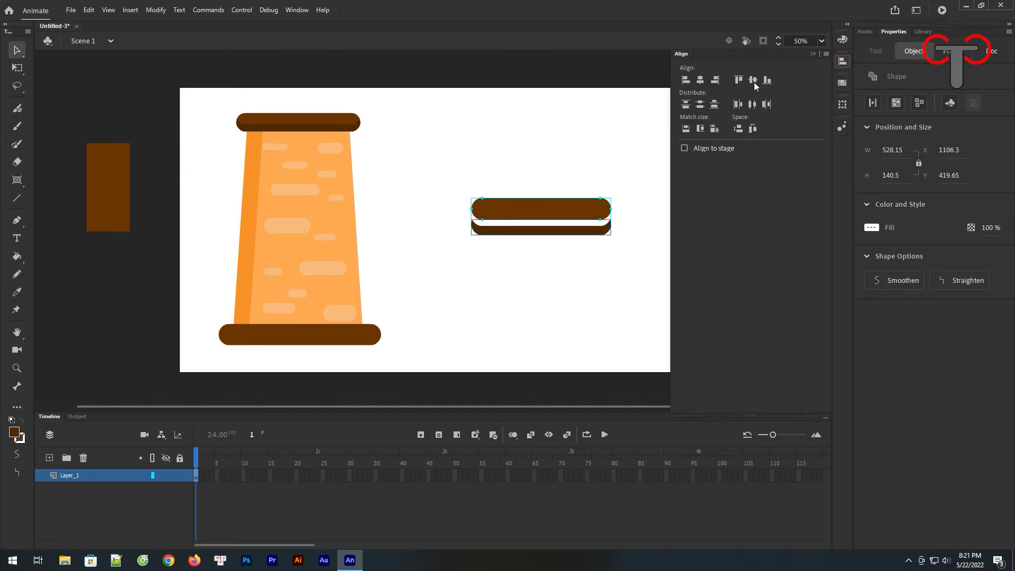
{"action": "left_click", "coordinate": [767, 80]}
{"action": "left_click", "coordinate": [642, 131]}
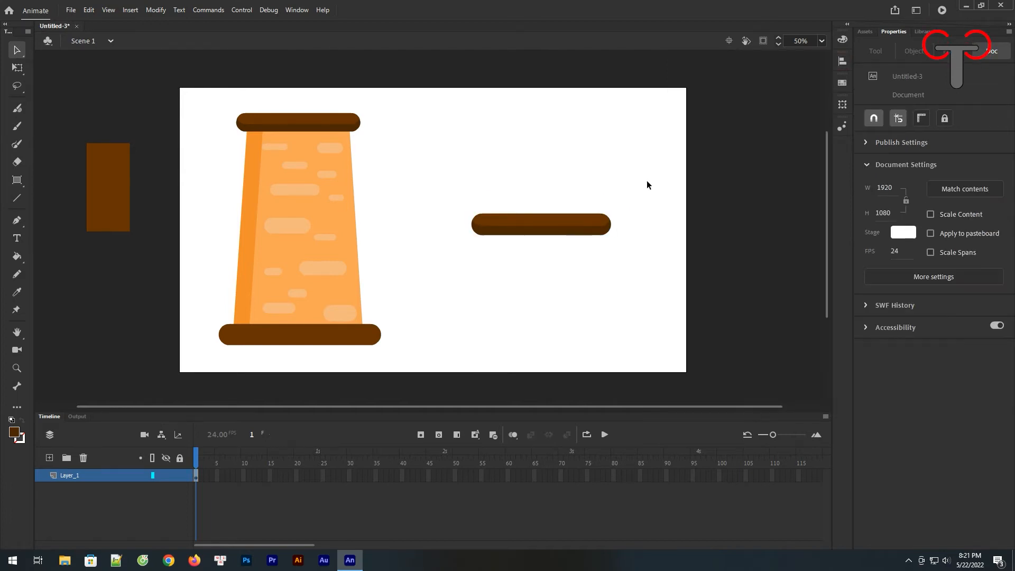
- Combine the middle bar and its dark strip into one drawing object and place it back across the tower's middle
{"action": "left_click_drag", "start_coordinate": [646, 183], "coordinate": [446, 299]}
{"action": "left_click", "coordinate": [910, 104]}
{"action": "left_click_drag", "start_coordinate": [549, 230], "coordinate": [304, 230]}
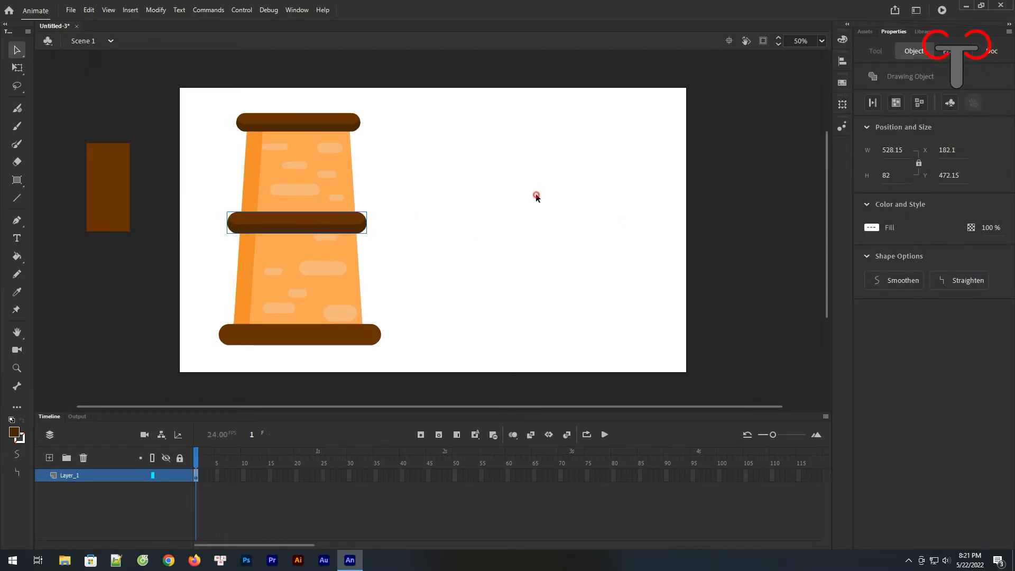
{"action": "left_click", "coordinate": [535, 195]}
- Copy the tower's bottom bar onto the empty area, break it apart and duplicate it just below itself
{"action": "left_click", "coordinate": [332, 342]}
{"action": "left_click_drag", "start_coordinate": [332, 342], "coordinate": [558, 248]}
{"action": "left_click", "coordinate": [872, 104]}
{"action": "left_click", "coordinate": [634, 142]}
{"action": "left_click", "coordinate": [633, 239]}
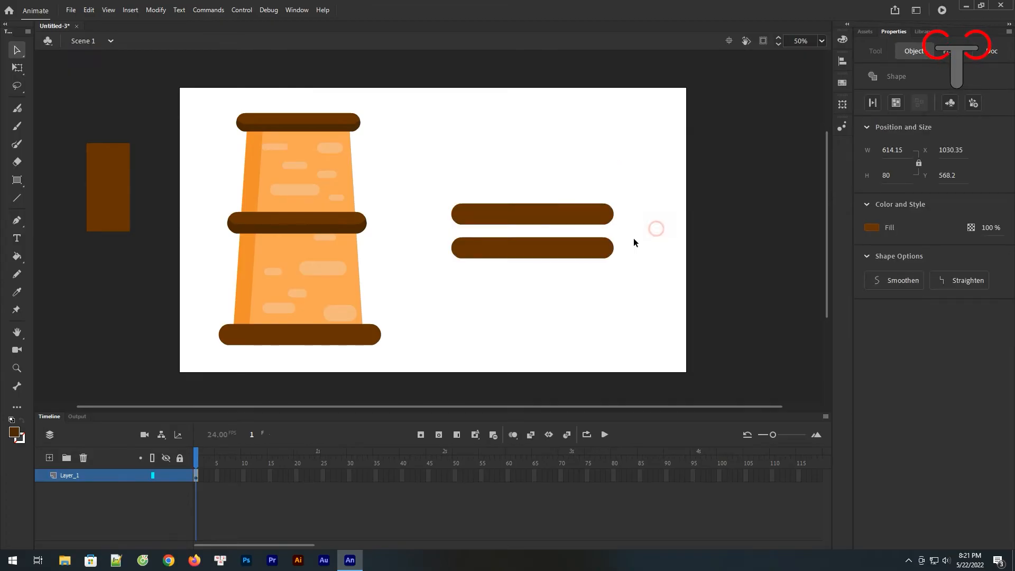
- Recolour the lower loose bar with the dark underside brown sampled from the tower's middle bar
{"action": "left_click", "coordinate": [559, 254]}
{"action": "key", "text": "i"}
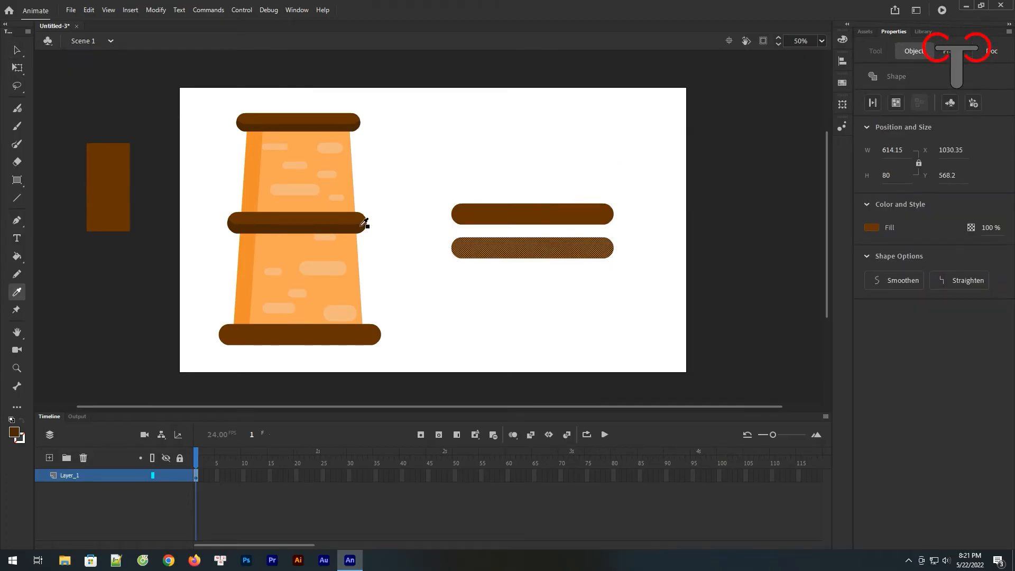
{"action": "left_click", "coordinate": [357, 224]}
{"action": "left_click", "coordinate": [474, 252]}
{"action": "key", "text": "v"}
{"action": "left_click", "coordinate": [502, 280]}
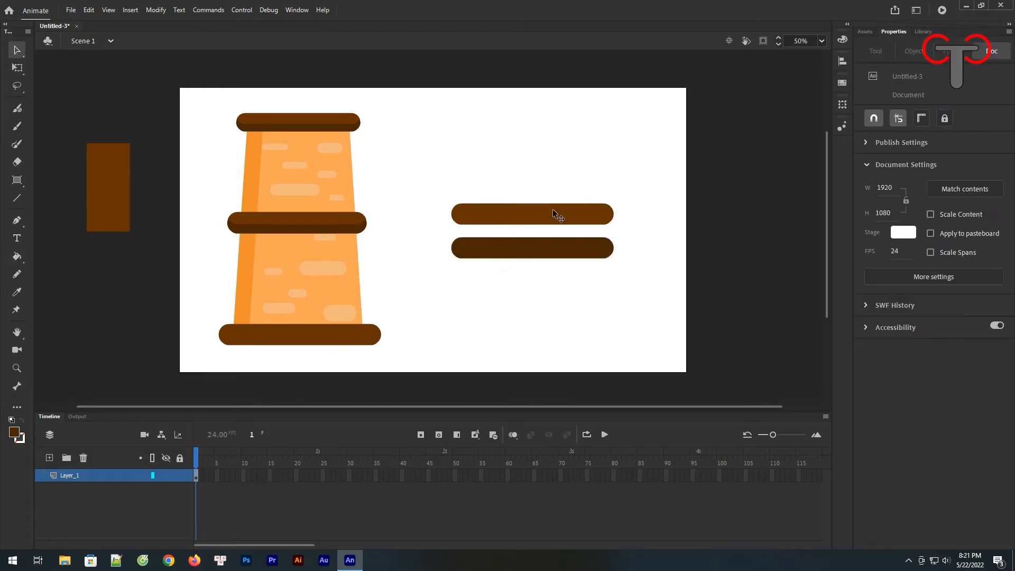
- Overlap the lighter bar on the dark one to cut out a curved underside strip, and delete the leftover lighter bar
{"action": "left_click_drag", "start_coordinate": [553, 208], "coordinate": [550, 234]}
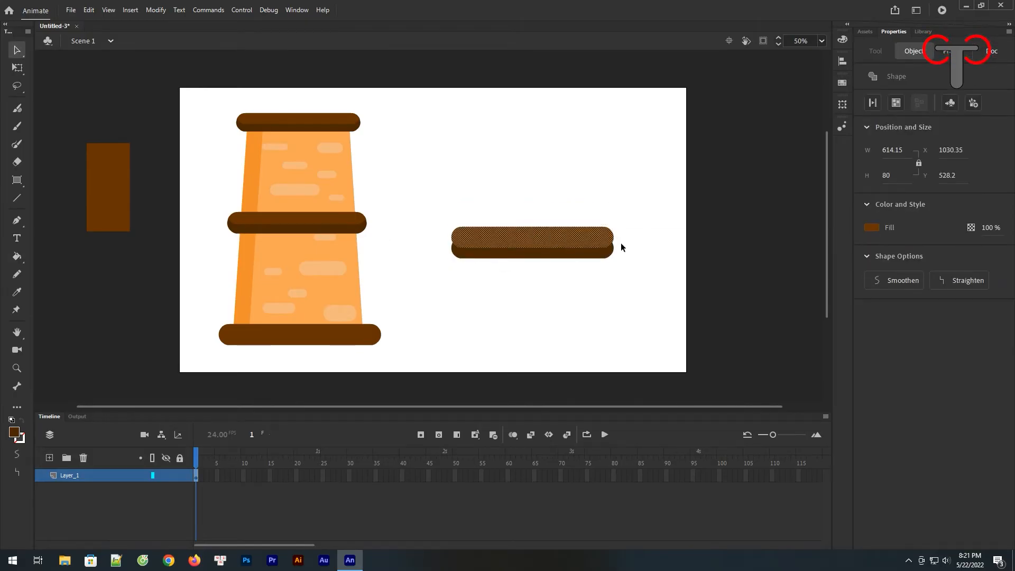
{"action": "left_click", "coordinate": [622, 245]}
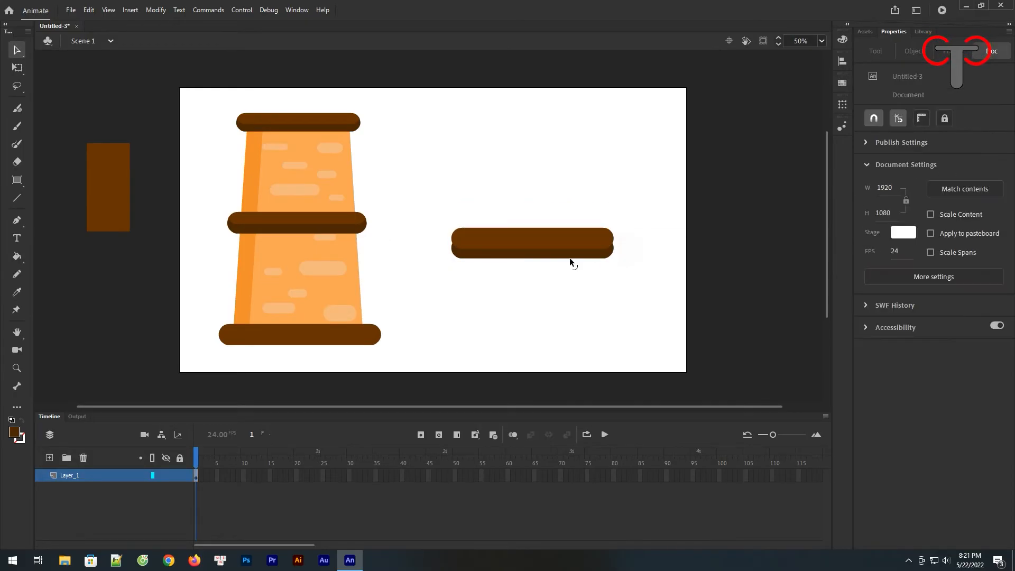
{"action": "left_click", "coordinate": [555, 255]}
{"action": "left_click_drag", "start_coordinate": [552, 254], "coordinate": [548, 283]}
{"action": "left_click", "coordinate": [553, 230]}
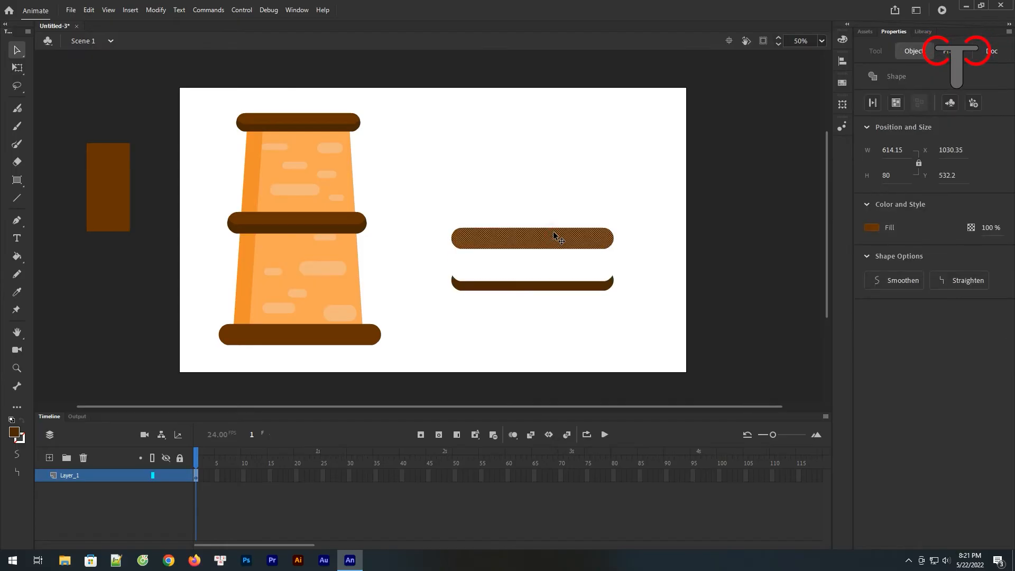
{"action": "key", "text": "Delete"}
- Move the tower's bottom bar above the new dark strip and align the two by bottom edge
{"action": "left_click_drag", "start_coordinate": [332, 340], "coordinate": [570, 234]}
{"action": "left_click", "coordinate": [502, 319]}
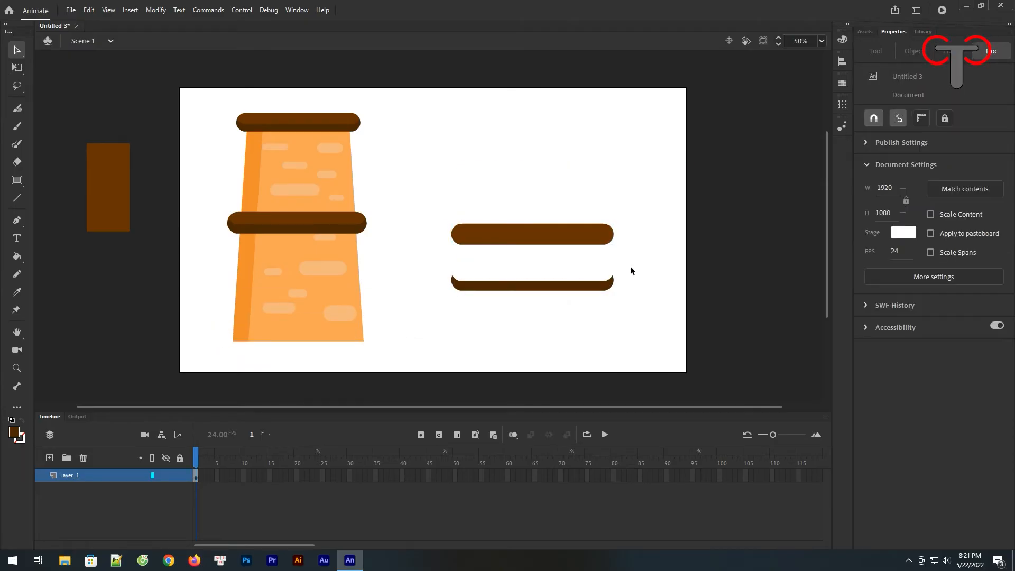
{"action": "left_click_drag", "start_coordinate": [630, 266], "coordinate": [418, 330]}
{"action": "left_click_drag", "start_coordinate": [652, 180], "coordinate": [436, 370]}
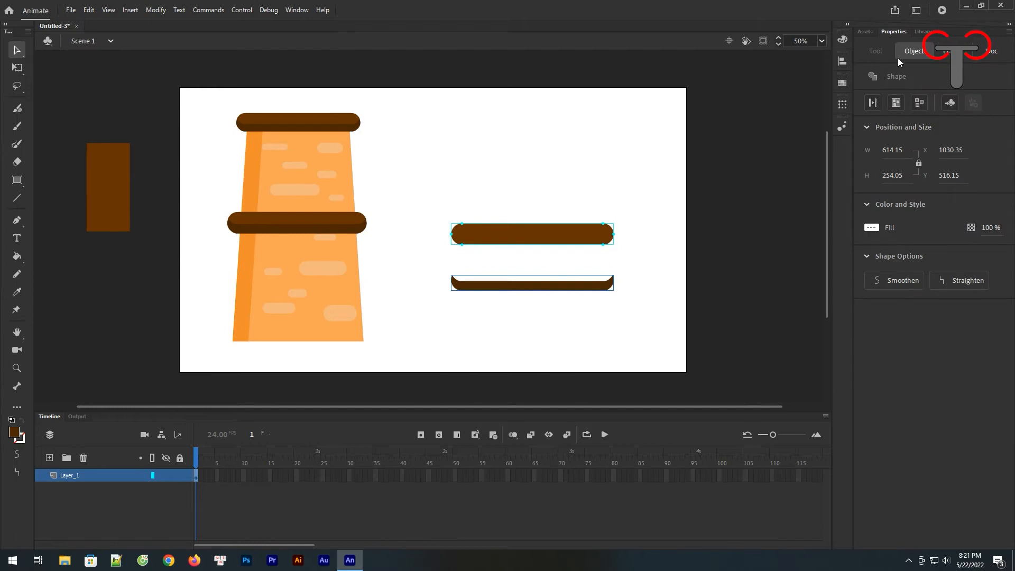
{"action": "left_click", "coordinate": [840, 63]}
{"action": "left_click", "coordinate": [767, 80]}
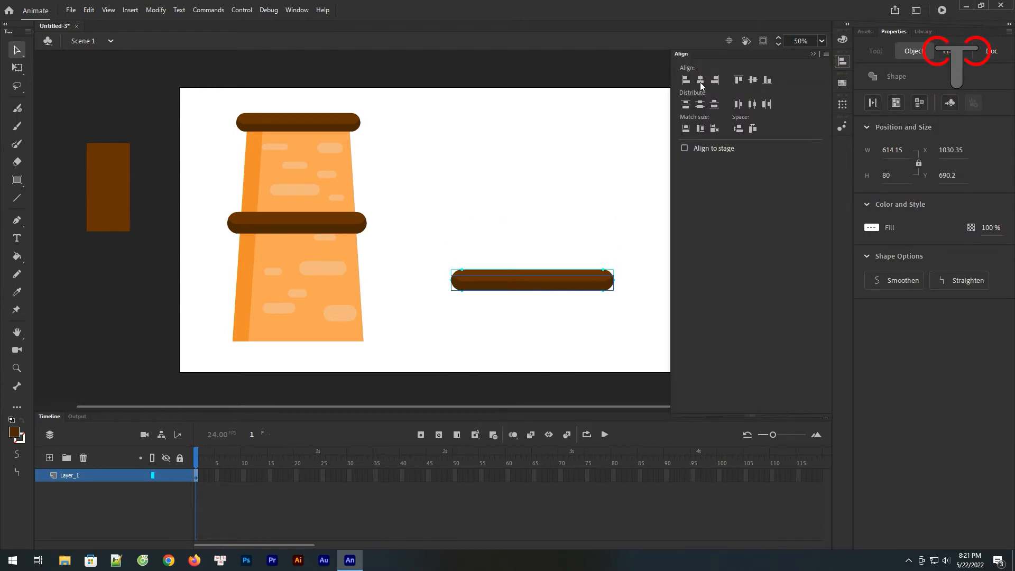
{"action": "left_click", "coordinate": [623, 116]}
- Combine the bottom bar and its dark strip into one drawing object and place it back at the tower's base
{"action": "left_click_drag", "start_coordinate": [657, 229], "coordinate": [430, 352]}
{"action": "left_click", "coordinate": [593, 174]}
{"action": "left_click_drag", "start_coordinate": [529, 270], "coordinate": [312, 334]}
{"action": "key", "text": "ctrl+z"}
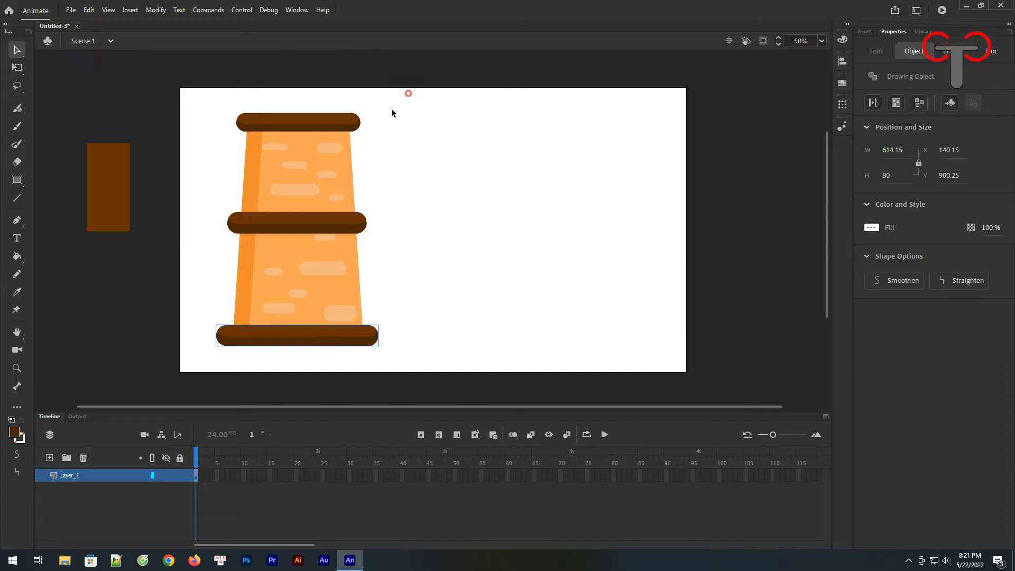
- Align the tower body and its three shaded bars with each other by horizontal centre
{"action": "left_click_drag", "start_coordinate": [408, 93], "coordinate": [182, 381]}
{"action": "left_click", "coordinate": [843, 61]}
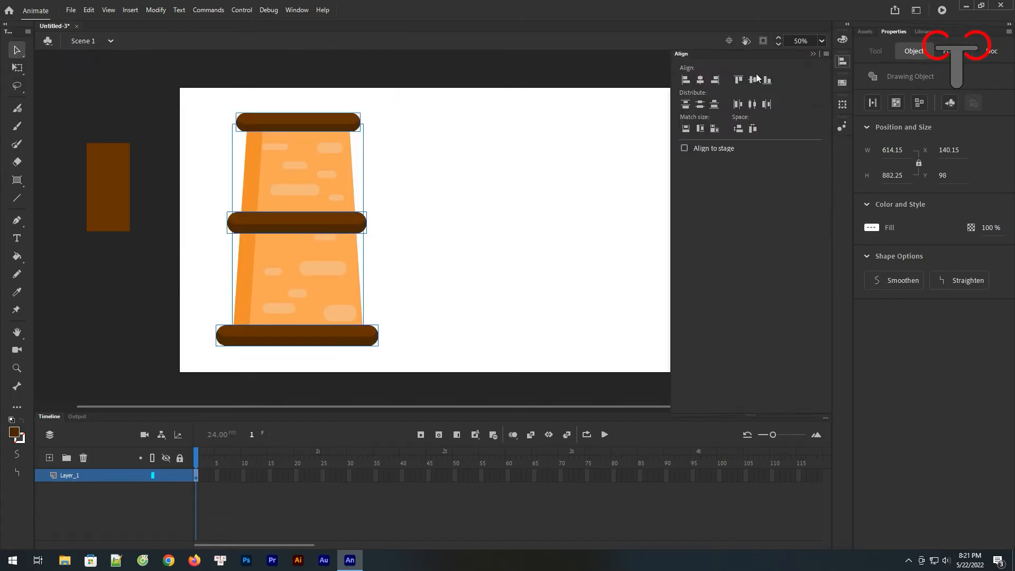
{"action": "left_click", "coordinate": [701, 80]}
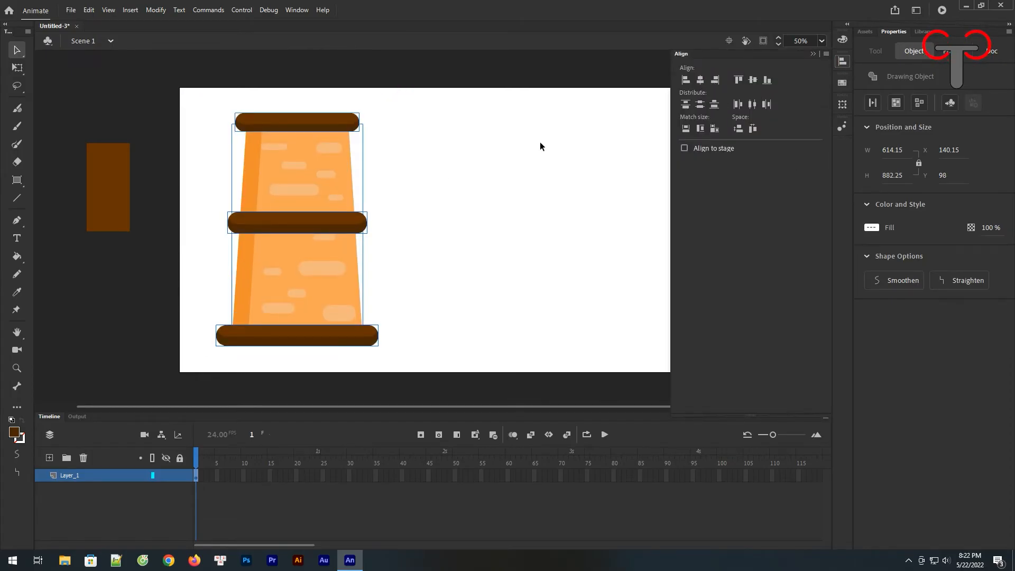
{"action": "left_click", "coordinate": [401, 101]}
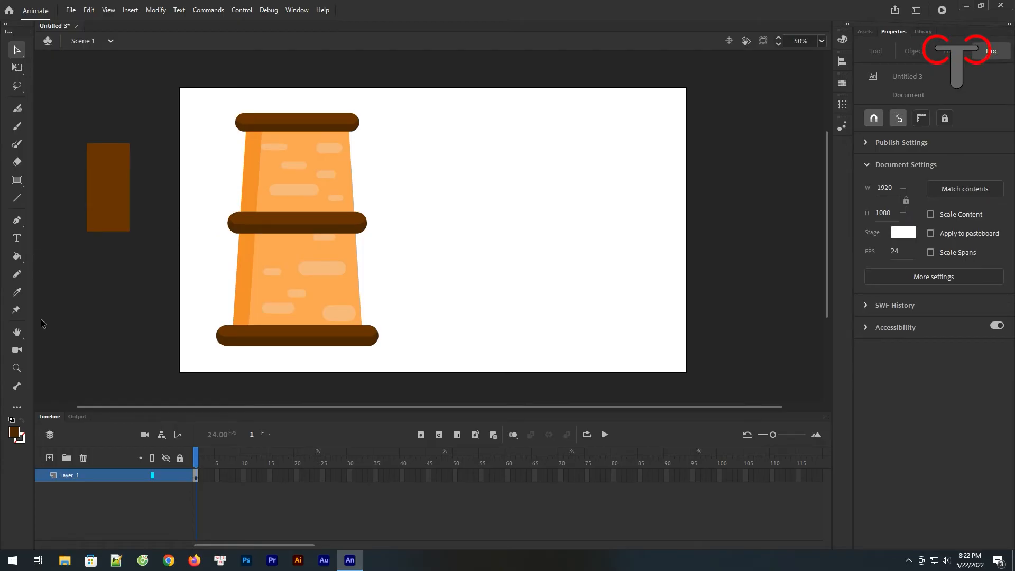
- Draw a dark brown primitive rectangle about 172 by 402 px beside the tower and fully round its corners to 86
{"action": "left_click", "coordinate": [17, 180]}
{"action": "left_click", "coordinate": [61, 196]}
{"action": "left_click_drag", "start_coordinate": [497, 175], "coordinate": [542, 282]}
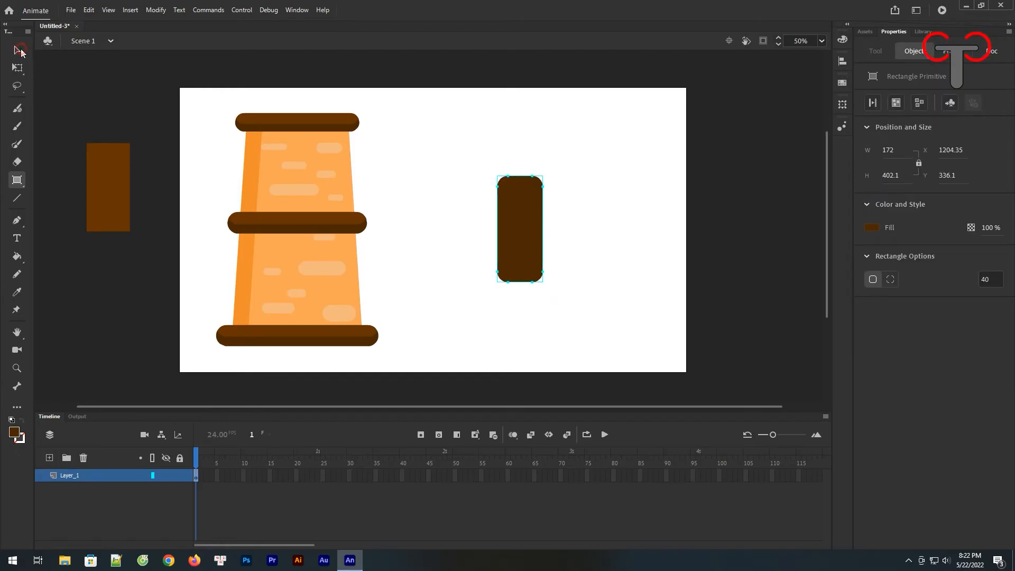
{"action": "left_click", "coordinate": [19, 50]}
{"action": "left_click_drag", "start_coordinate": [531, 176], "coordinate": [519, 184]}
{"action": "left_click", "coordinate": [580, 204]}
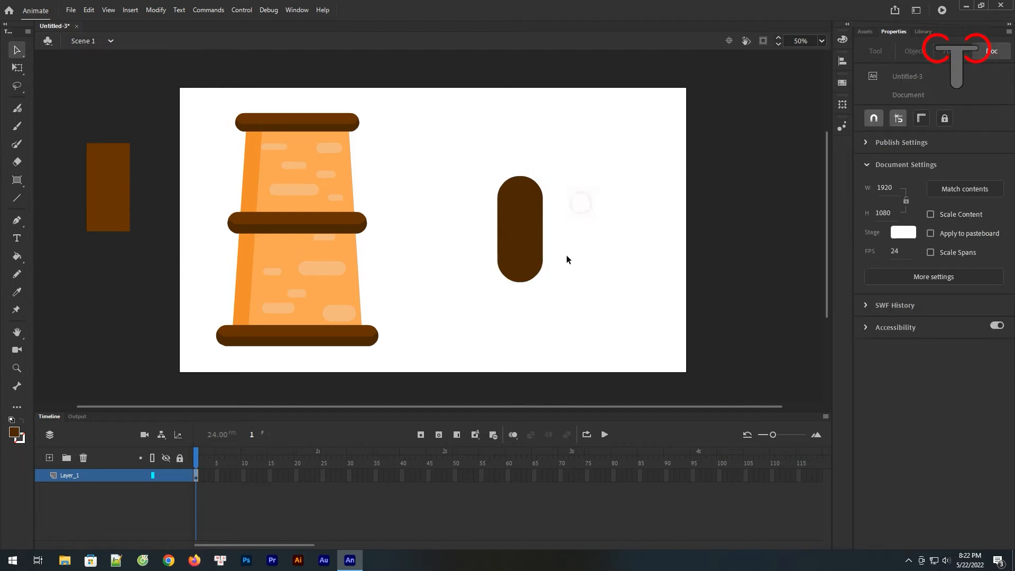
- Break the rounded rectangle apart and delete its lower part, leaving a flat-bottomed arch about 250 px tall
{"action": "left_click", "coordinate": [518, 239]}
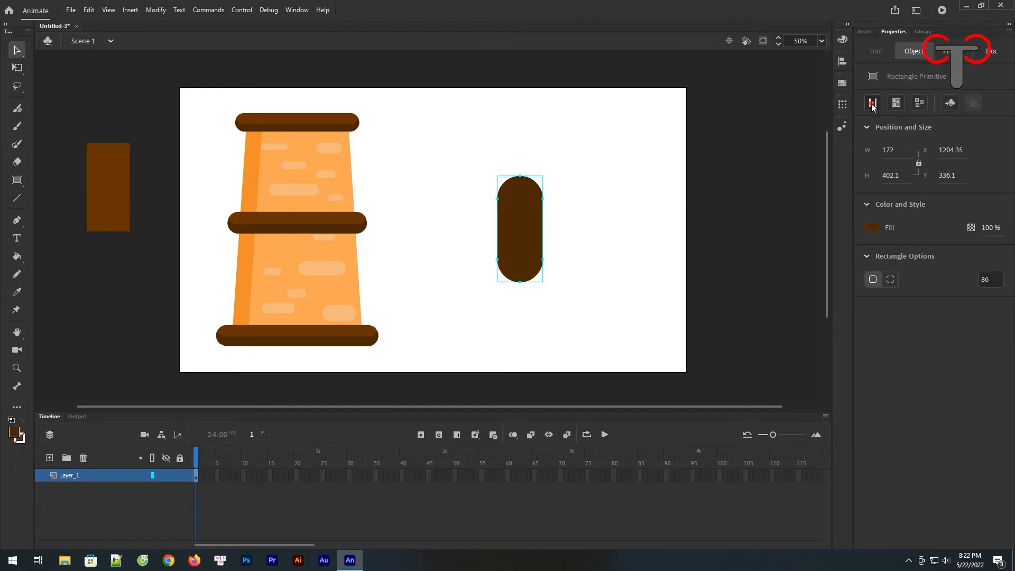
{"action": "key", "text": "ctrl+b"}
{"action": "left_click", "coordinate": [616, 204]}
{"action": "left_click_drag", "start_coordinate": [569, 243], "coordinate": [454, 300]}
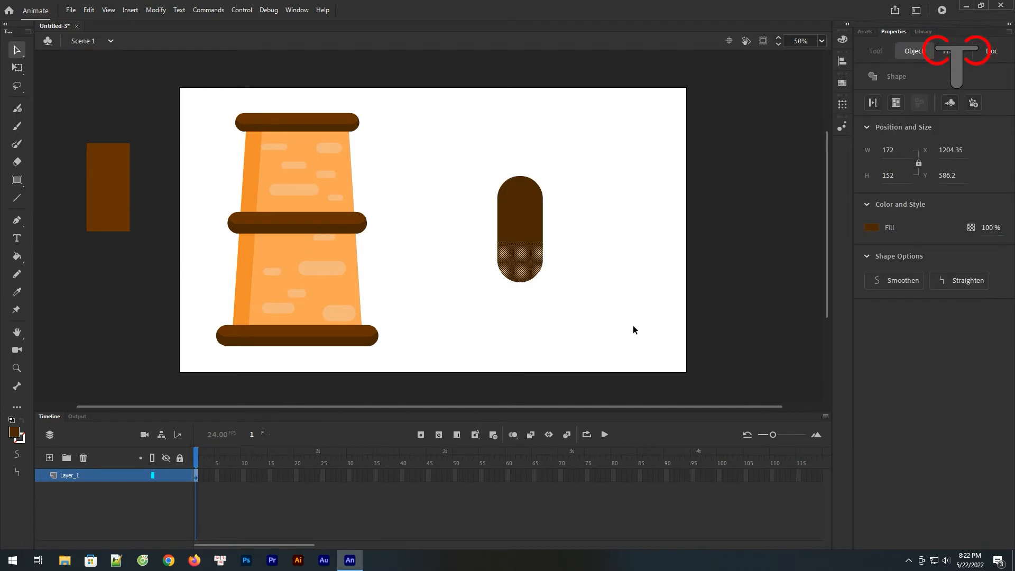
{"action": "key", "text": "Delete"}
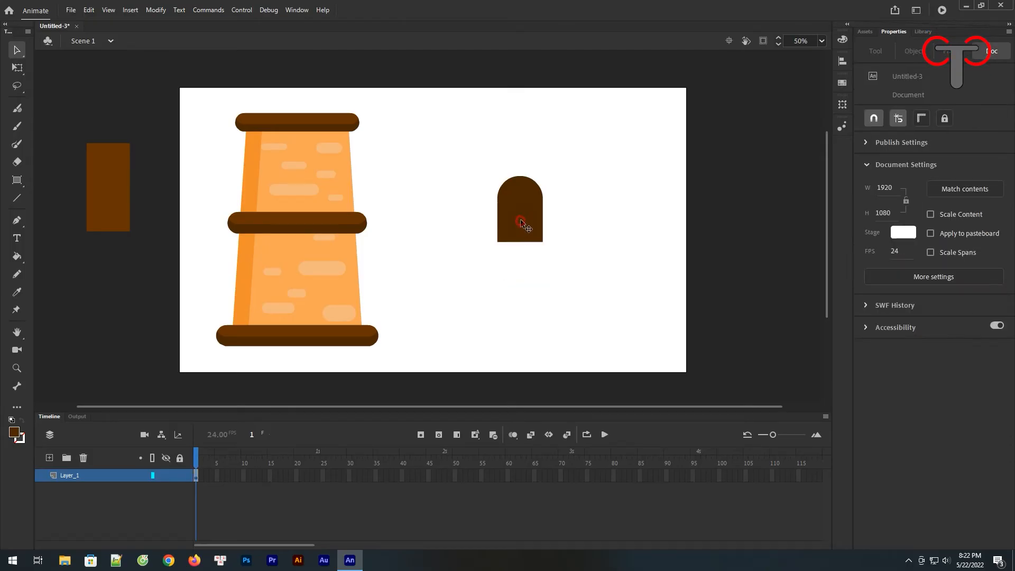
- Turn the dark brown arch into a drawing object and paste a copy of it in place
{"action": "left_click", "coordinate": [520, 220]}
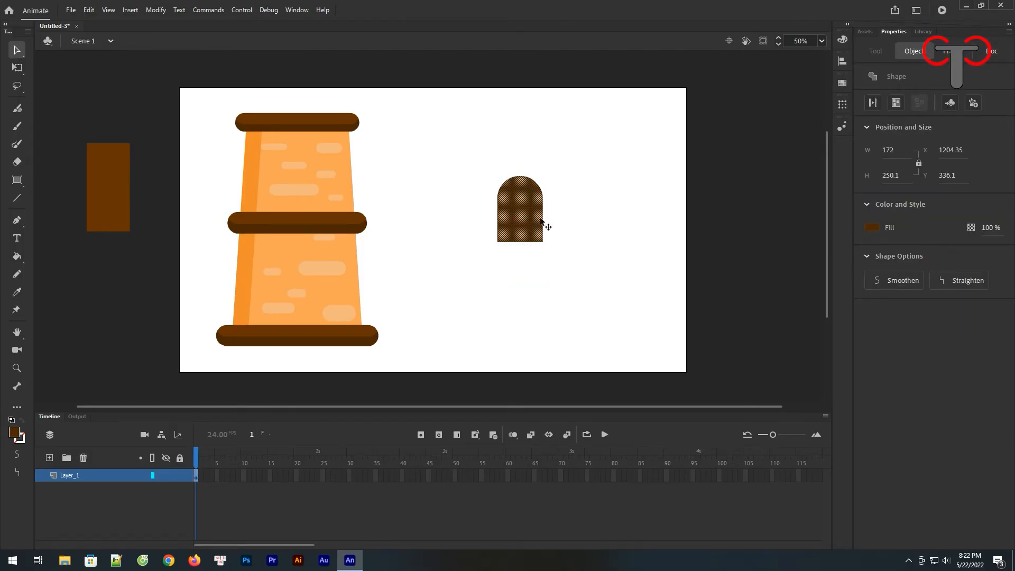
{"action": "left_click", "coordinate": [619, 195]}
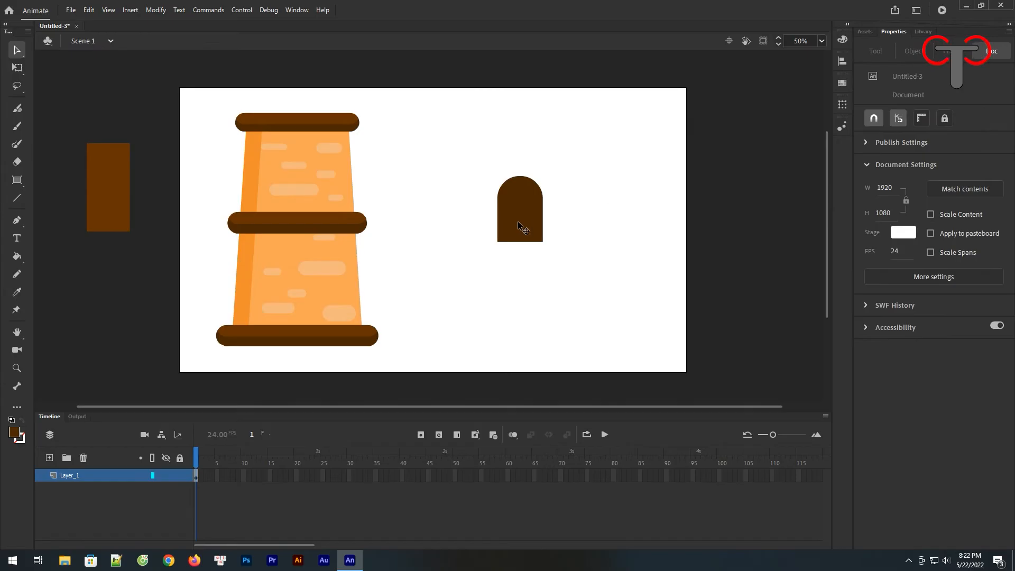
{"action": "right_click", "coordinate": [518, 220]}
{"action": "left_click", "coordinate": [566, 273]}
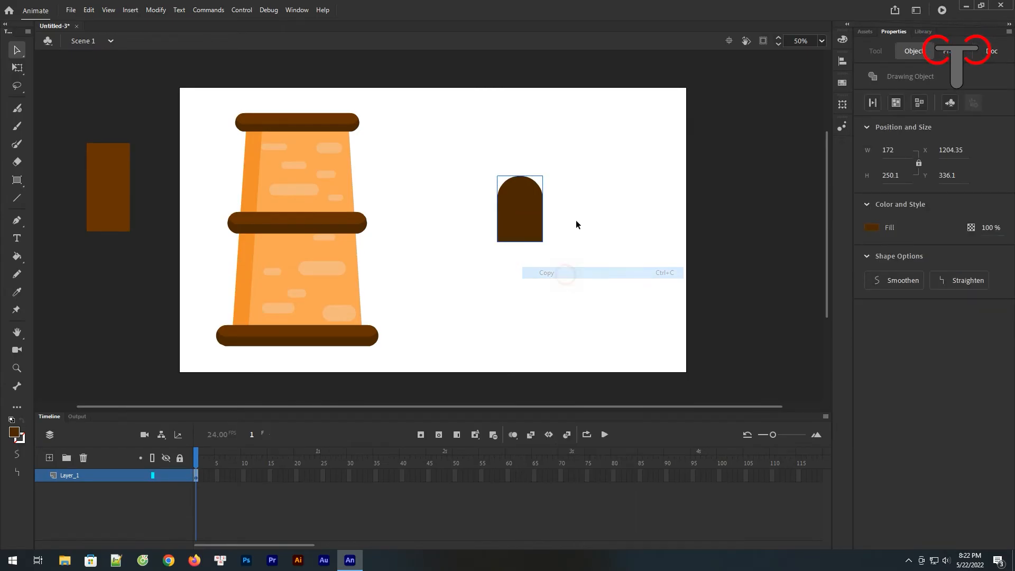
{"action": "right_click", "coordinate": [581, 214]}
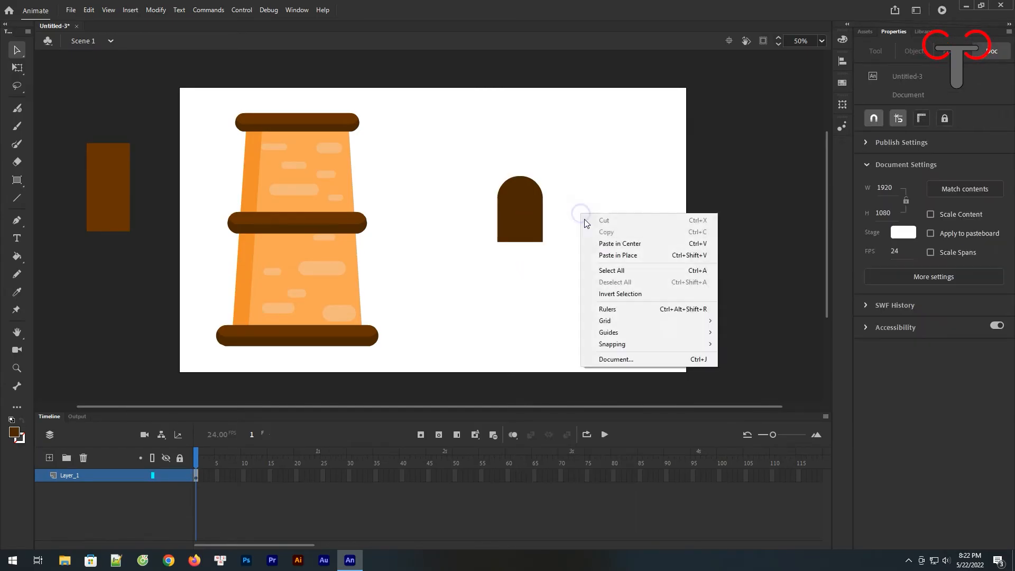
{"action": "left_click", "coordinate": [627, 258]}
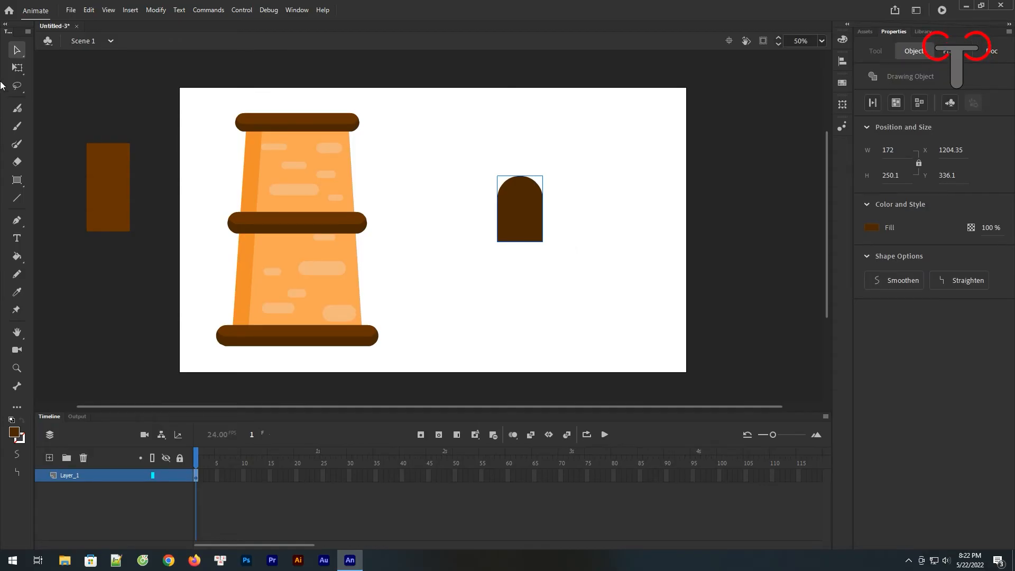
- Scale the copied arch about its centre to about 128 by 186 px and fill it with black
{"action": "left_click", "coordinate": [17, 68]}
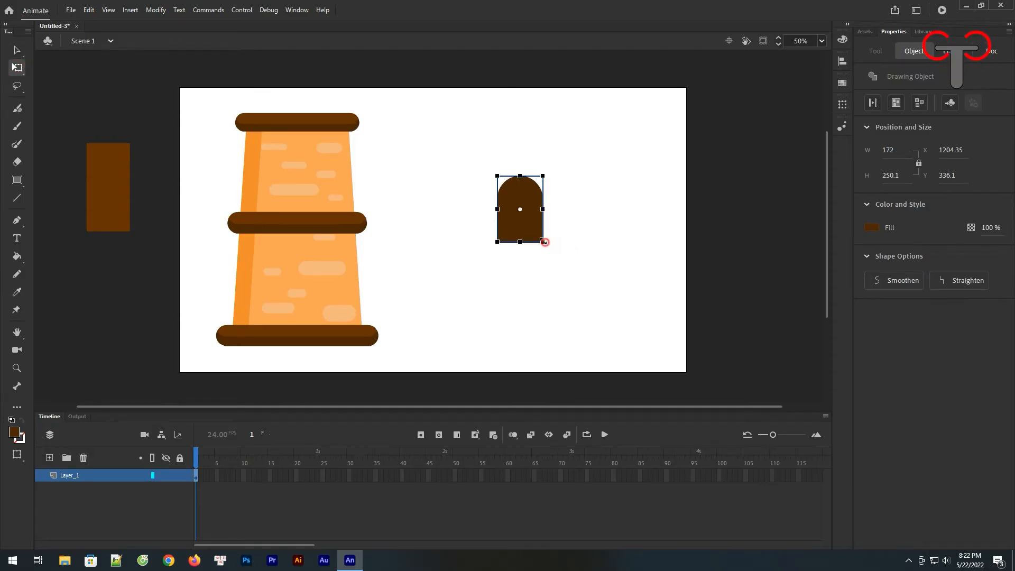
{"action": "left_click_drag", "start_coordinate": [543, 242], "coordinate": [537, 238]}
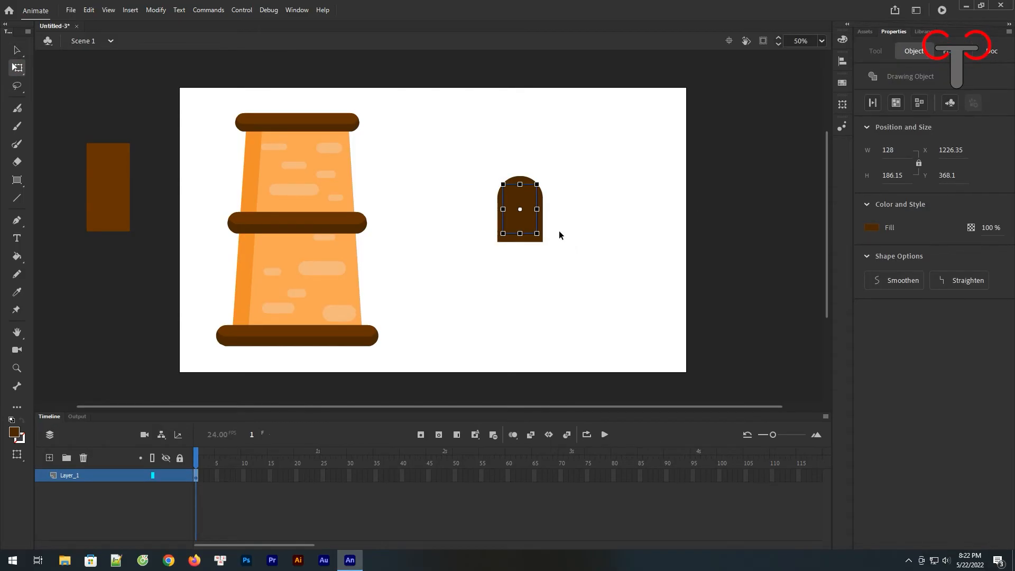
{"action": "left_click", "coordinate": [871, 227]}
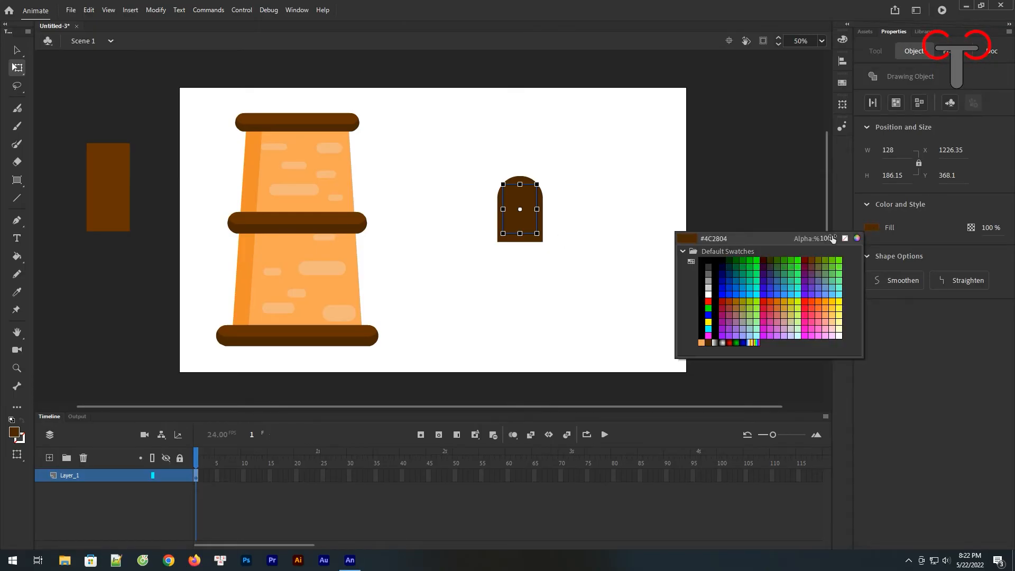
{"action": "left_click", "coordinate": [722, 259]}
{"action": "left_click", "coordinate": [573, 202]}
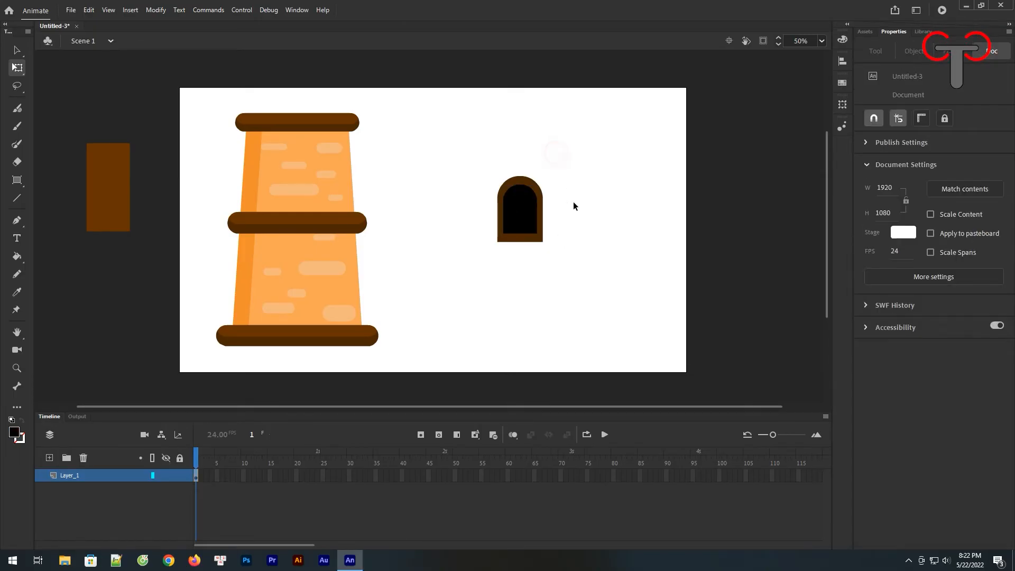
{"action": "left_click", "coordinate": [584, 172]}
- Combine the brown arch and its black opening into one drawing object and move this door to the tower's base
{"action": "left_click_drag", "start_coordinate": [592, 153], "coordinate": [490, 266]}
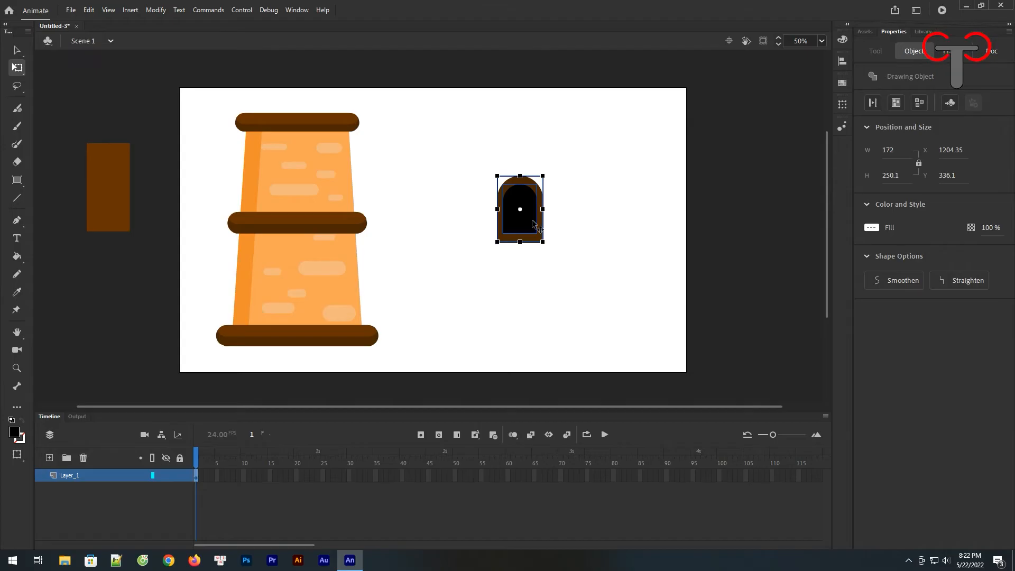
{"action": "left_click", "coordinate": [896, 103]}
{"action": "left_click", "coordinate": [645, 176]}
{"action": "left_click_drag", "start_coordinate": [529, 218], "coordinate": [307, 309]}
{"action": "left_click", "coordinate": [403, 301]}
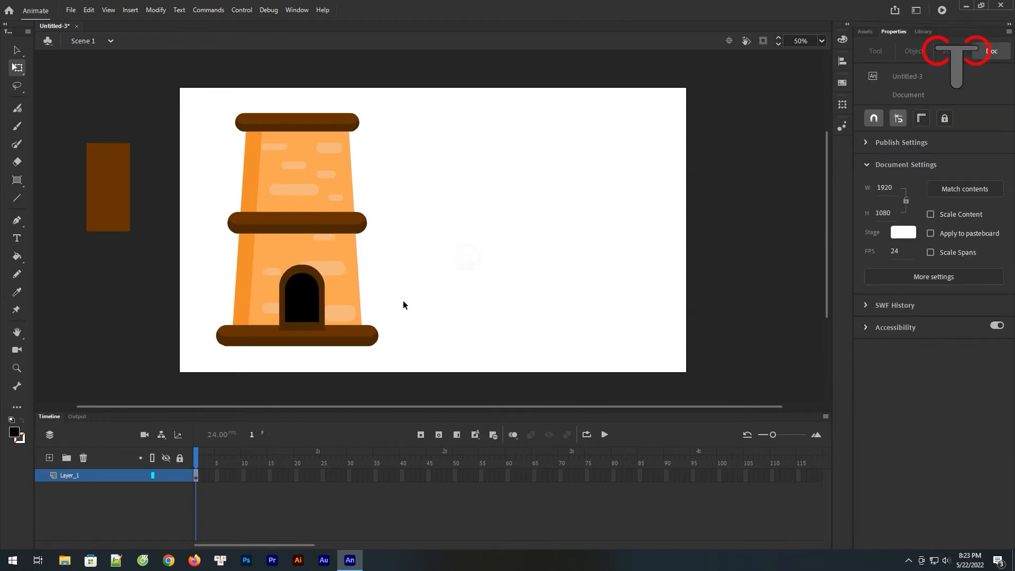
- Bring the tower's bottom bar to the front so it overlaps the door's lower edge
{"action": "left_click", "coordinate": [326, 336]}
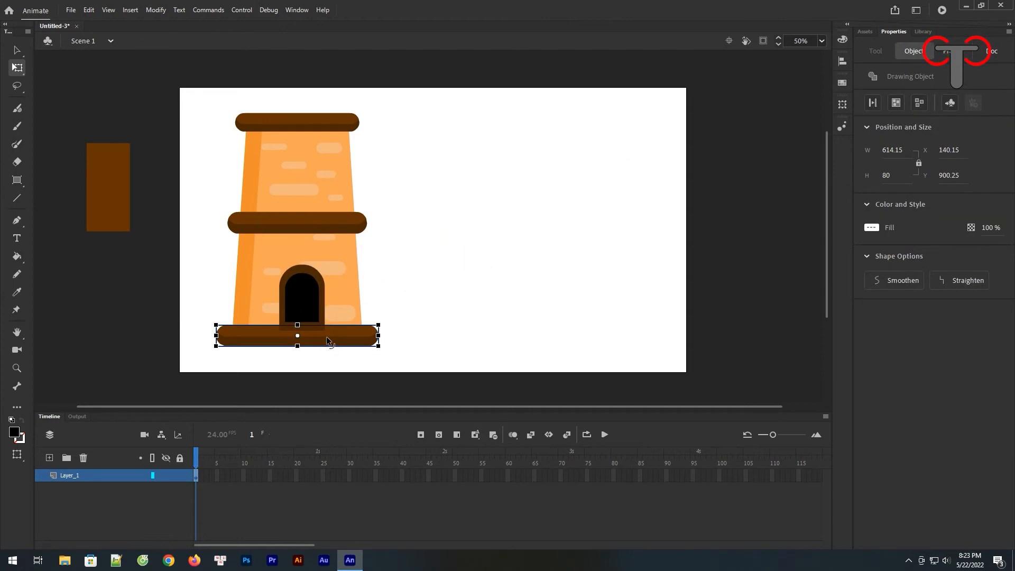
{"action": "right_click", "coordinate": [326, 336]}
{"action": "mouse_move", "coordinate": [386, 190]}
{"action": "left_click", "coordinate": [534, 190]}
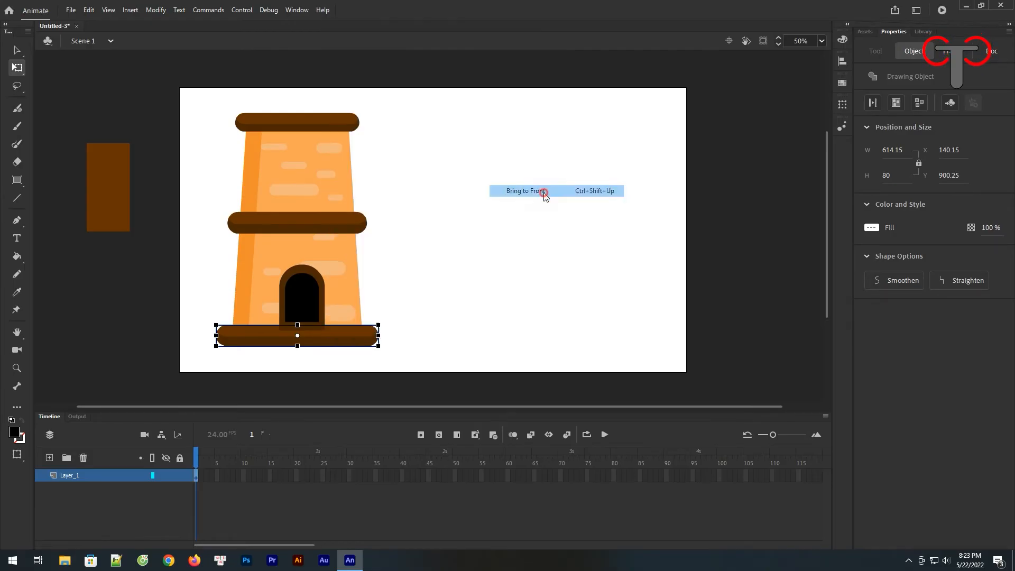
{"action": "left_click", "coordinate": [472, 257]}
- Reposition the door by hand at the horizontal middle of the tower
{"action": "left_click", "coordinate": [309, 306]}
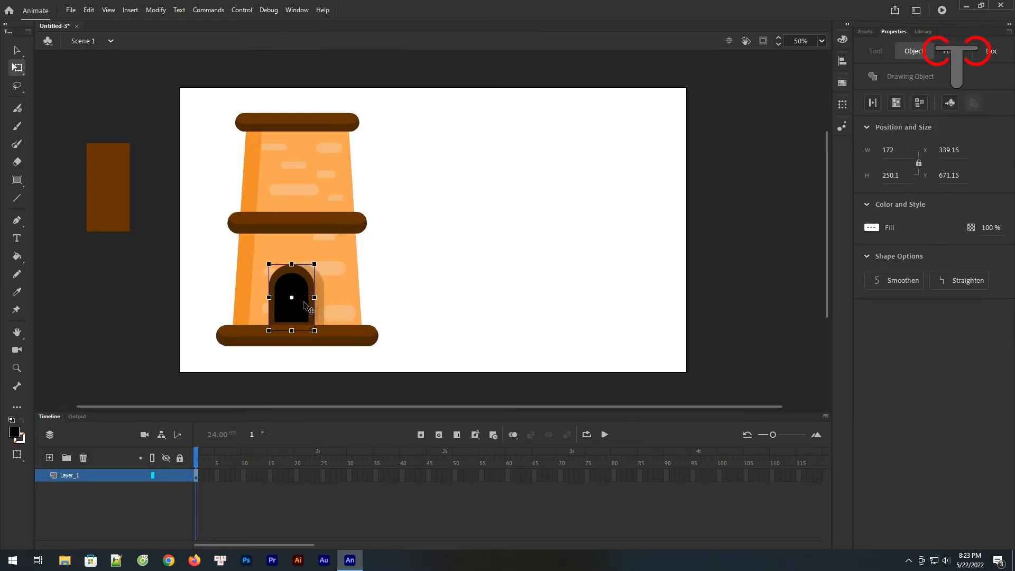
{"action": "left_click_drag", "start_coordinate": [307, 304], "coordinate": [301, 304]}
{"action": "left_click", "coordinate": [486, 261]}
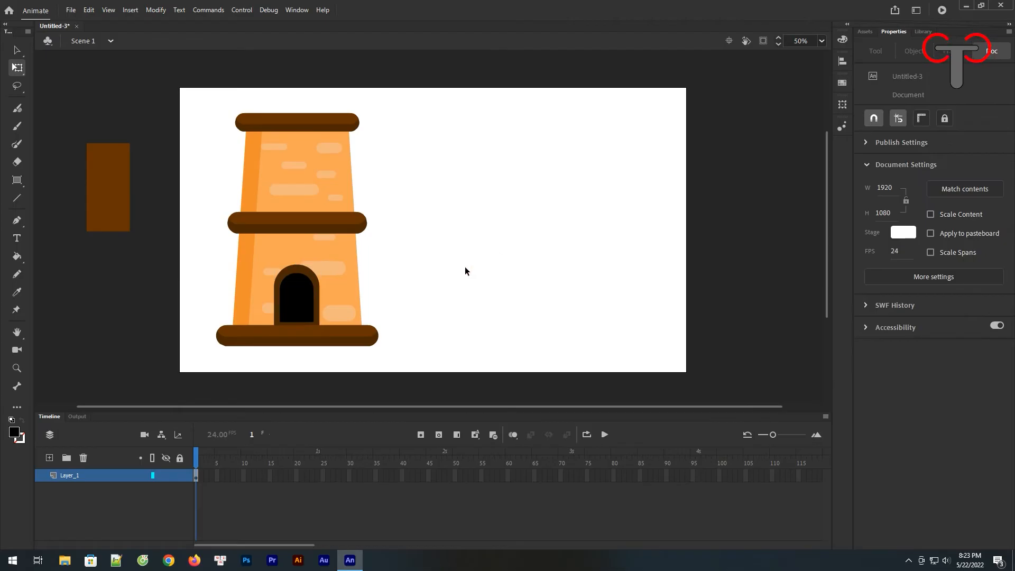
- Duplicate the door beside the tower and scale the copy down to about 124 by 180 px for a window
{"action": "left_click", "coordinate": [307, 306]}
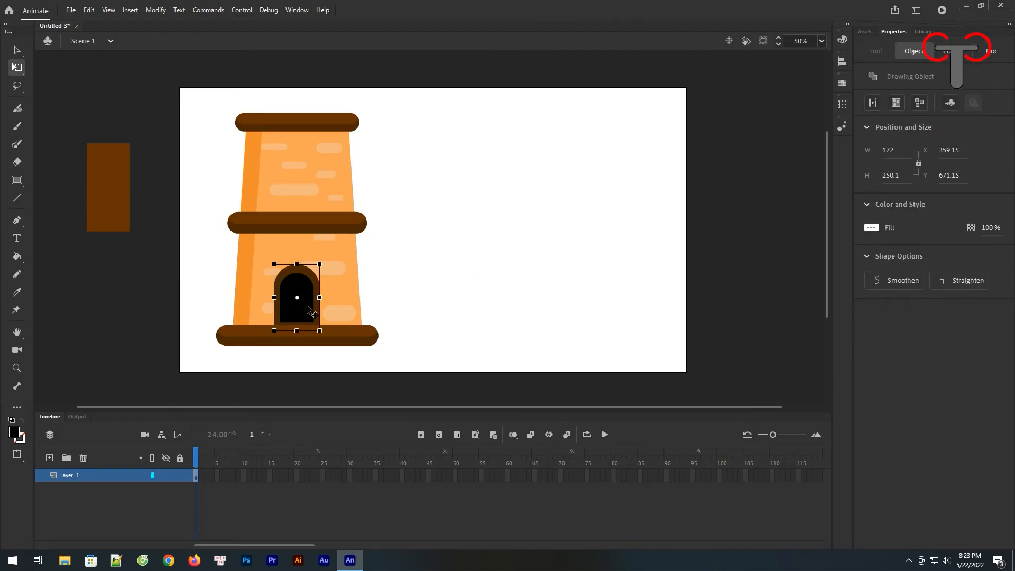
{"action": "left_click_drag", "start_coordinate": [303, 314], "coordinate": [454, 217]}
{"action": "left_click", "coordinate": [497, 208]}
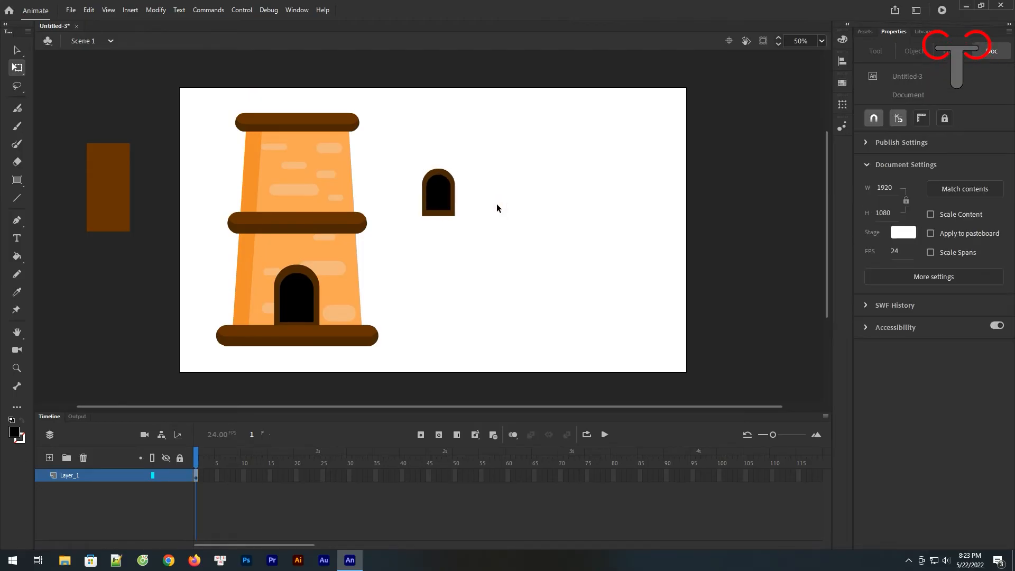
- Draw a horizontal and a vertical line crossing the window's black opening, with the frame's dark brown stroke at size 10 in object drawing mode
{"action": "key", "text": "z"}
{"action": "left_click_drag", "start_coordinate": [391, 137], "coordinate": [475, 237]}
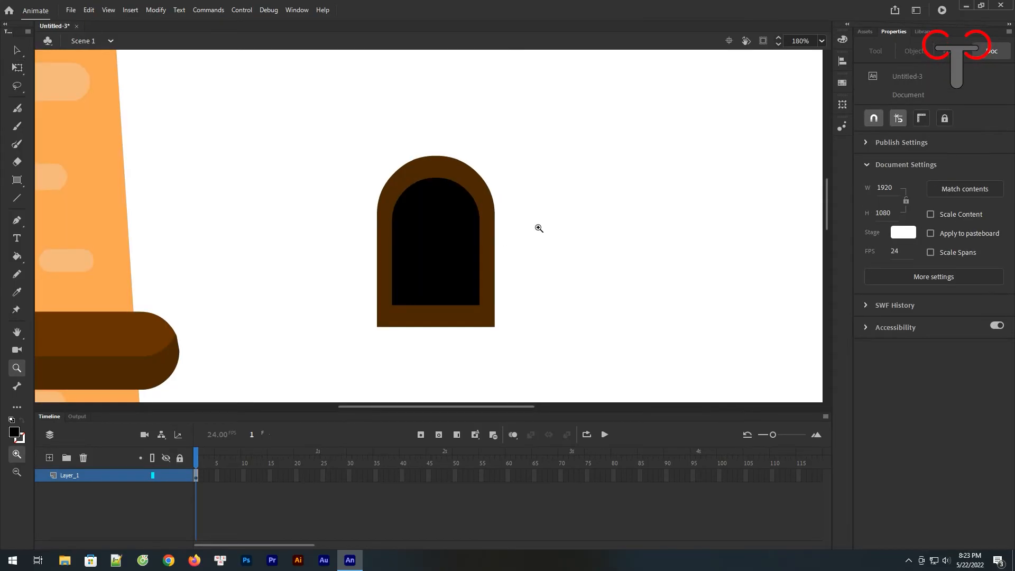
{"action": "left_click", "coordinate": [15, 294]}
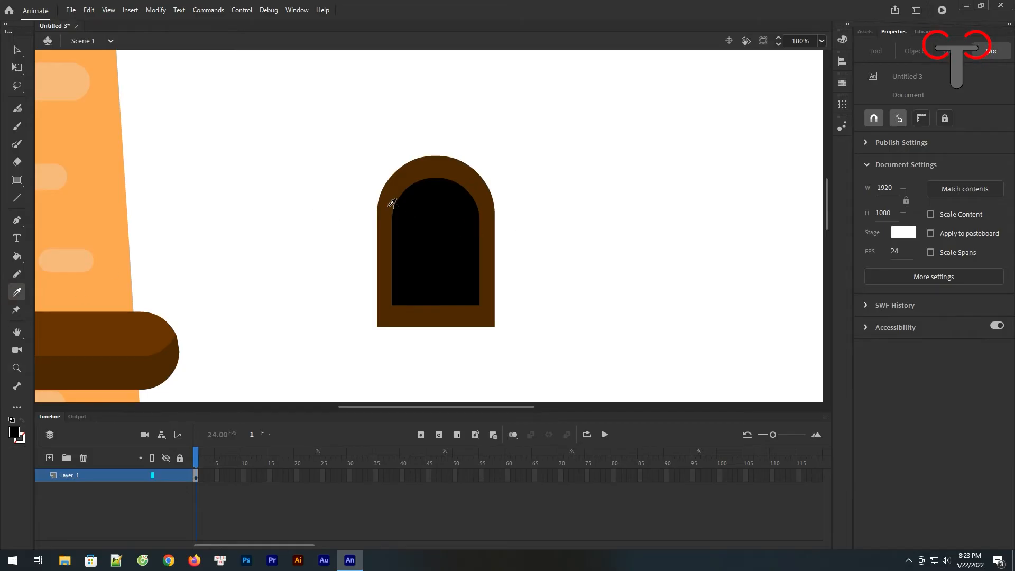
{"action": "left_click", "coordinate": [389, 199]}
{"action": "left_click", "coordinate": [17, 198]}
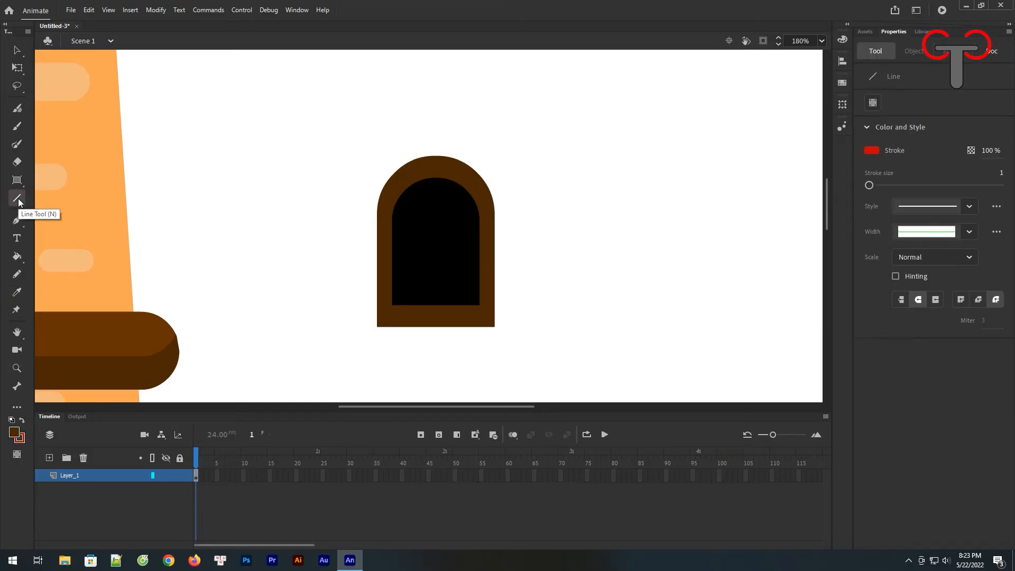
{"action": "left_click", "coordinate": [874, 151]}
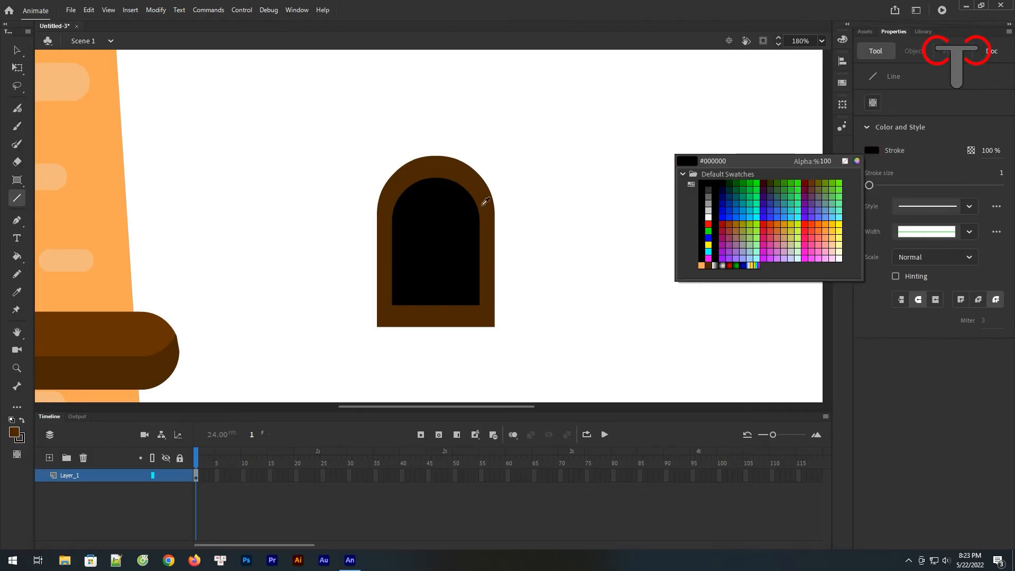
{"action": "left_click", "coordinate": [486, 202]}
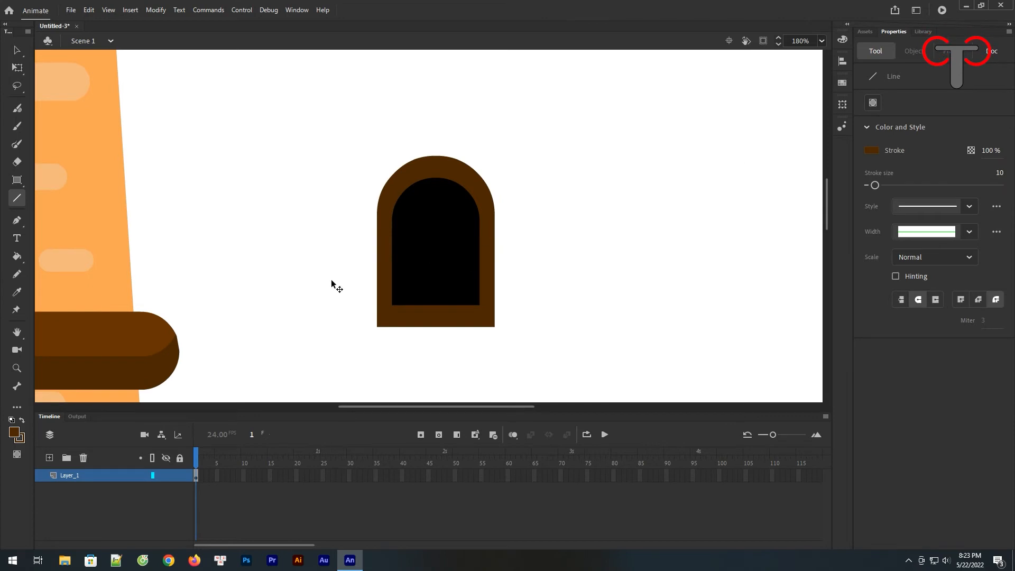
{"action": "left_click", "coordinate": [17, 454]}
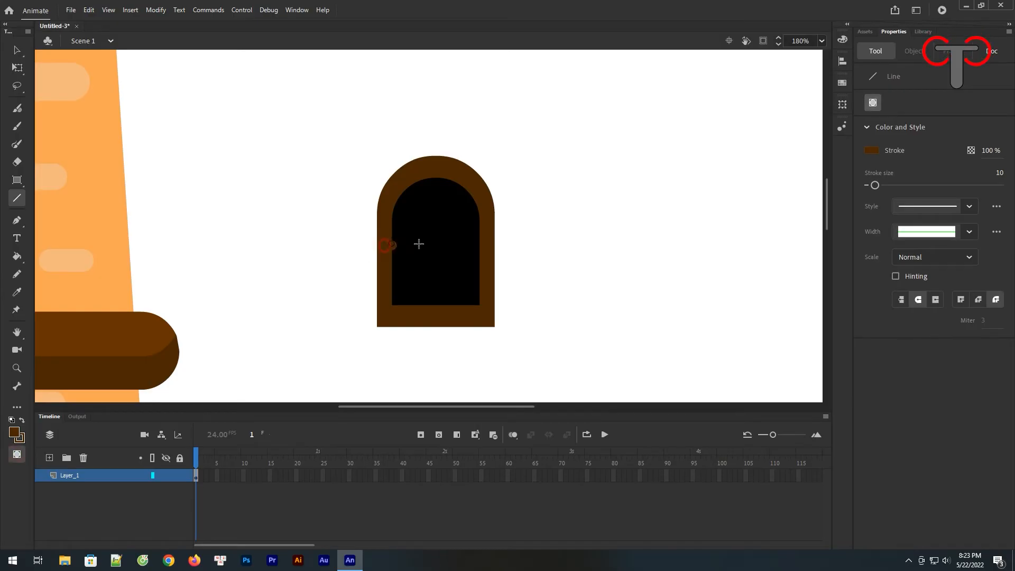
{"action": "left_click_drag", "start_coordinate": [385, 245], "coordinate": [476, 244]}
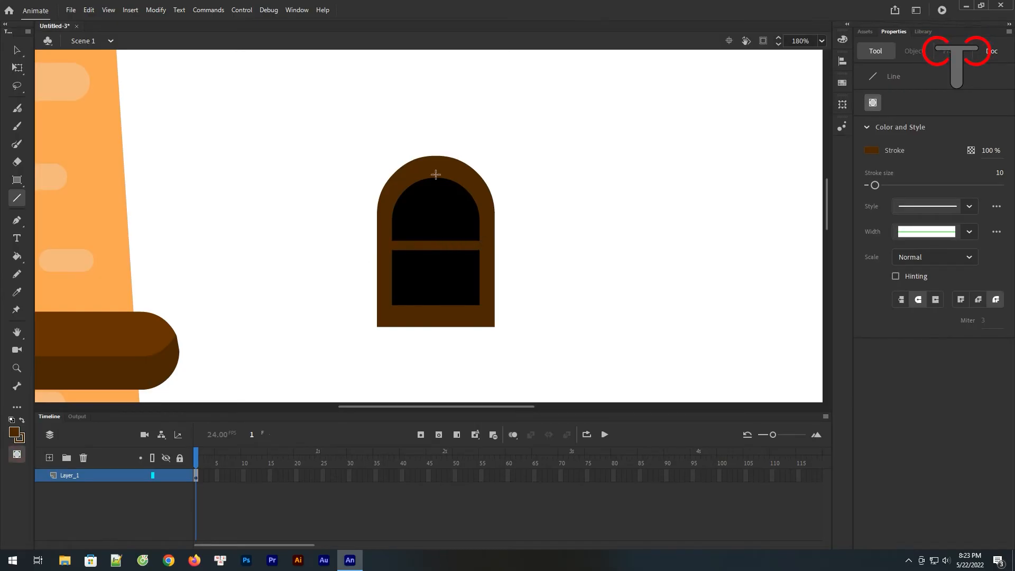
{"action": "left_click_drag", "start_coordinate": [434, 170], "coordinate": [436, 298]}
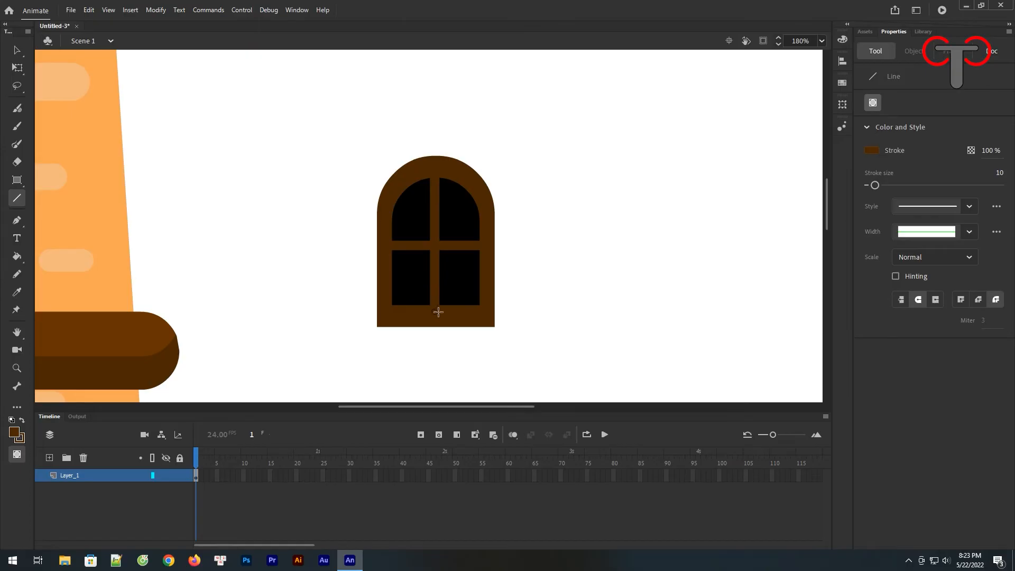
- Combine the window frame and its two crossing bars into one drawing object
{"action": "left_click", "coordinate": [17, 51]}
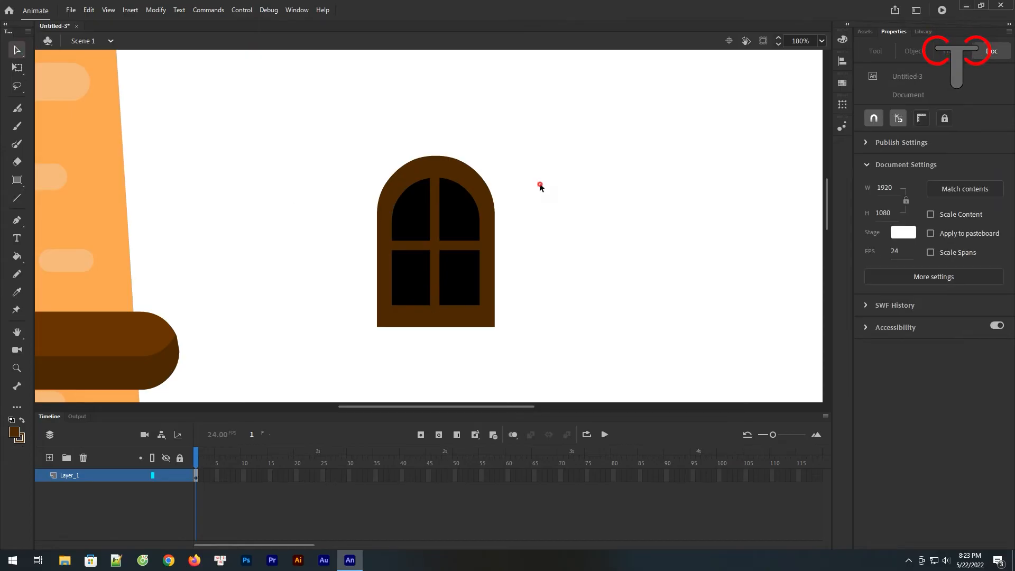
{"action": "left_click_drag", "start_coordinate": [544, 139], "coordinate": [344, 392]}
{"action": "left_click", "coordinate": [896, 103]}
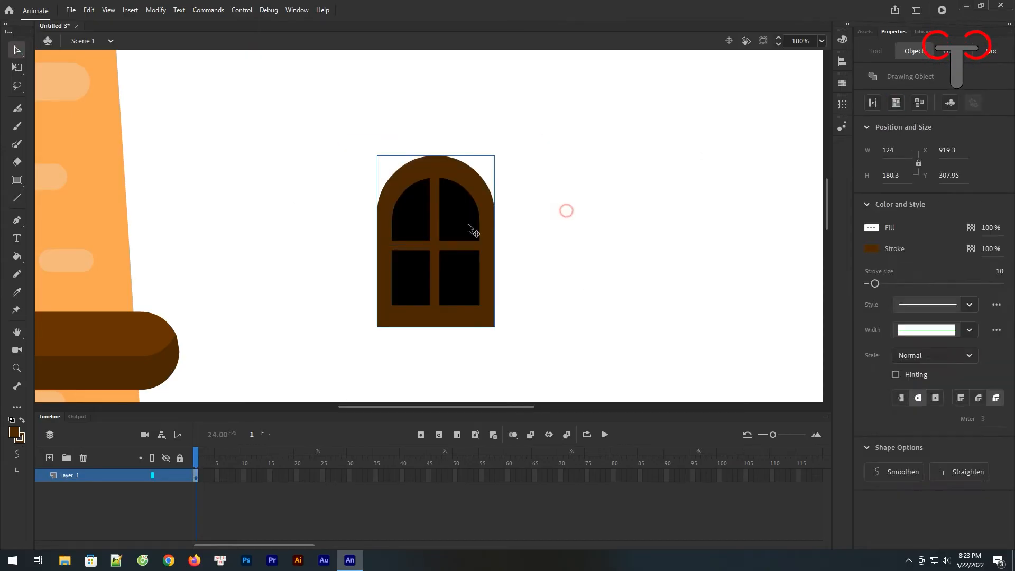
- Move the window onto the tower's upper section, between the top and middle bars
{"action": "left_click_drag", "start_coordinate": [442, 226], "coordinate": [532, 196]}
{"action": "key", "text": "ctrl+minus"}
{"action": "key", "text": "ctrl+minus"}
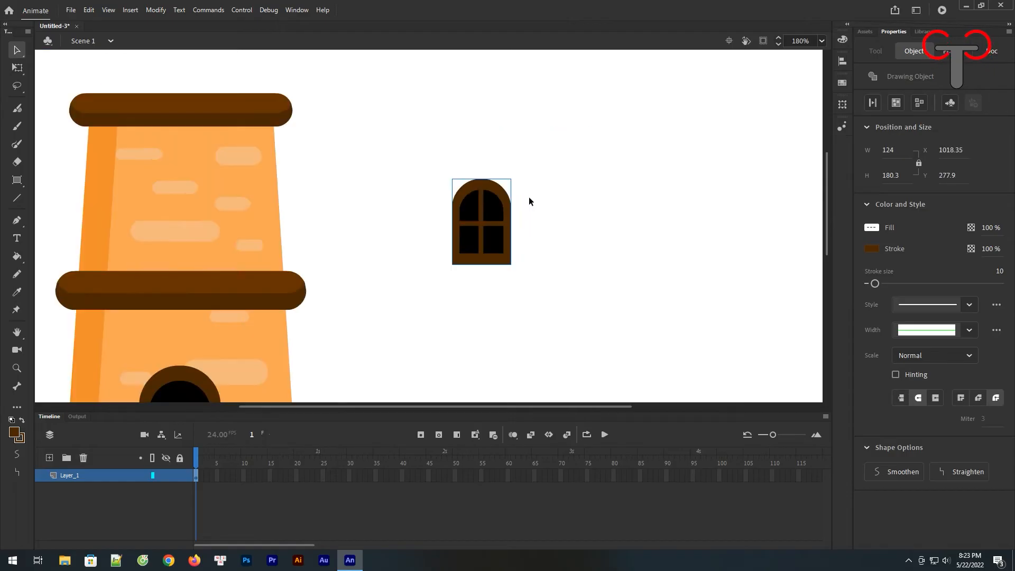
{"action": "left_click", "coordinate": [516, 256]}
{"action": "left_click", "coordinate": [461, 235]}
{"action": "left_click_drag", "start_coordinate": [461, 235], "coordinate": [313, 220]}
- Align the window, door, bars and tower body with each other by horizontal centre
{"action": "left_click", "coordinate": [428, 157]}
{"action": "left_click_drag", "start_coordinate": [430, 149], "coordinate": [189, 400]}
{"action": "left_click", "coordinate": [845, 65]}
{"action": "left_click", "coordinate": [699, 81]}
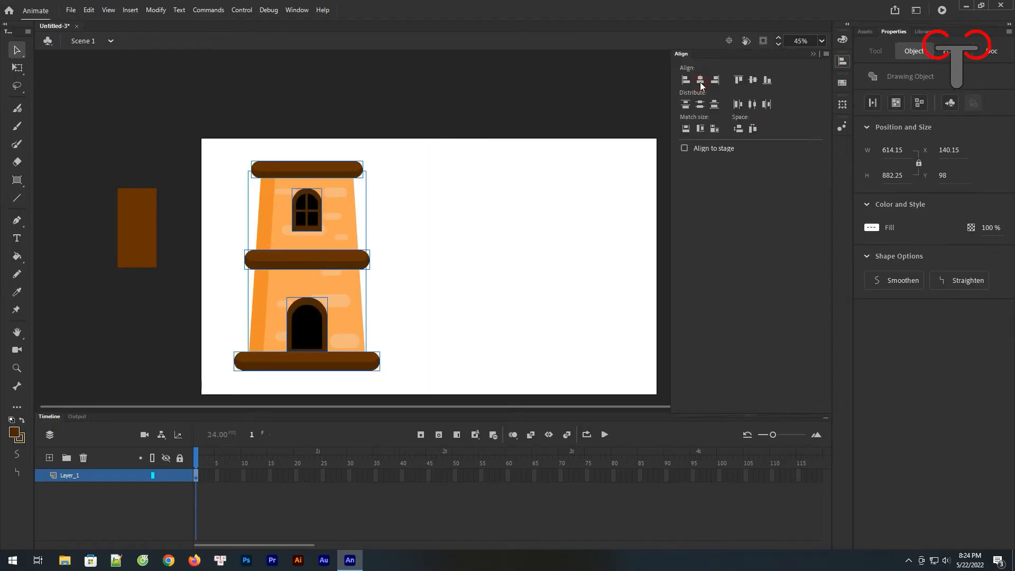
{"action": "left_click", "coordinate": [557, 179]}
- Move the whole tower to the middle of the stage and scale it down proportionally about its centre
{"action": "left_click_drag", "start_coordinate": [427, 147], "coordinate": [169, 381]}
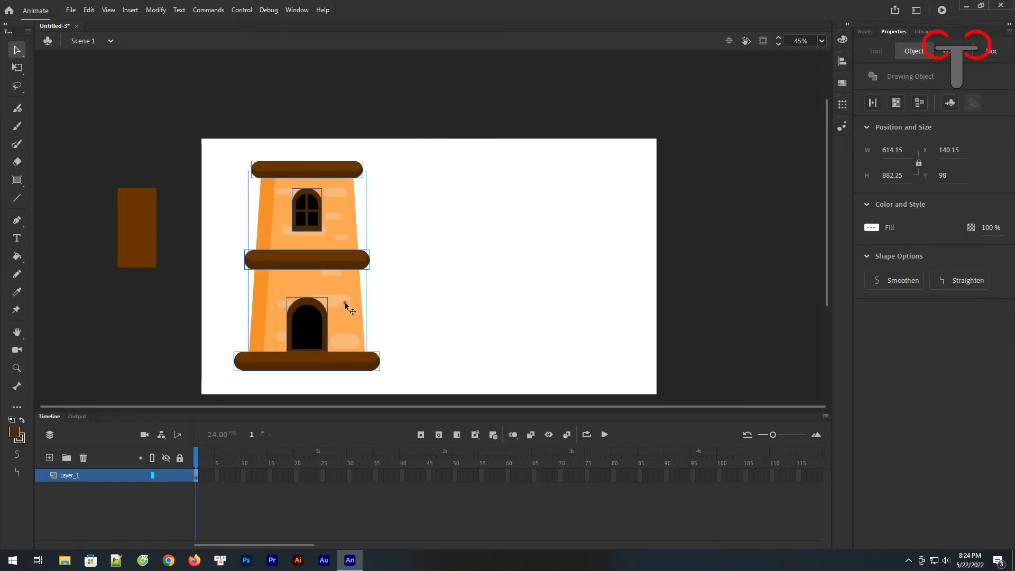
{"action": "left_click_drag", "start_coordinate": [345, 304], "coordinate": [451, 319]}
{"action": "left_click", "coordinate": [550, 272]}
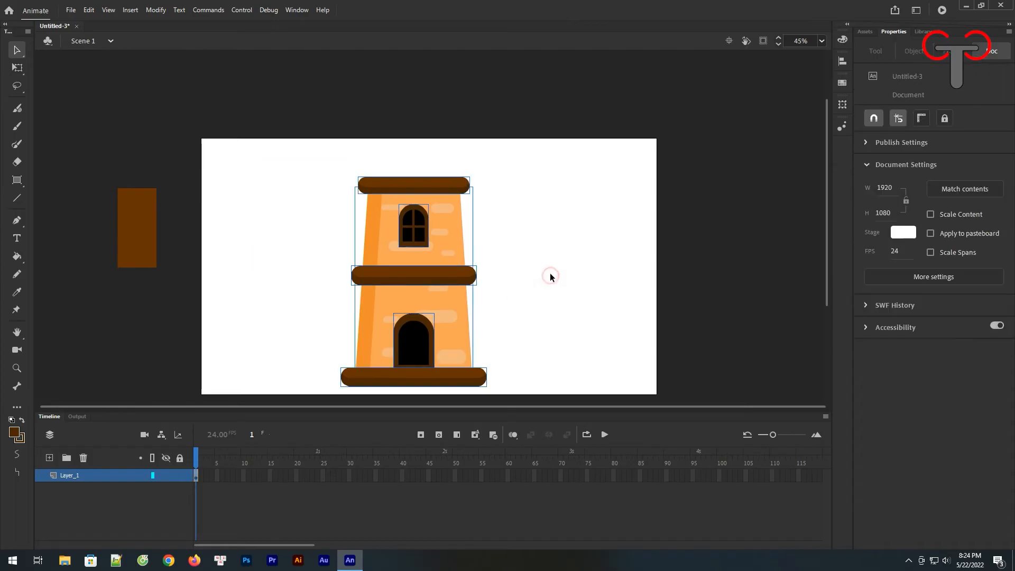
{"action": "left_click_drag", "start_coordinate": [522, 174], "coordinate": [228, 401]}
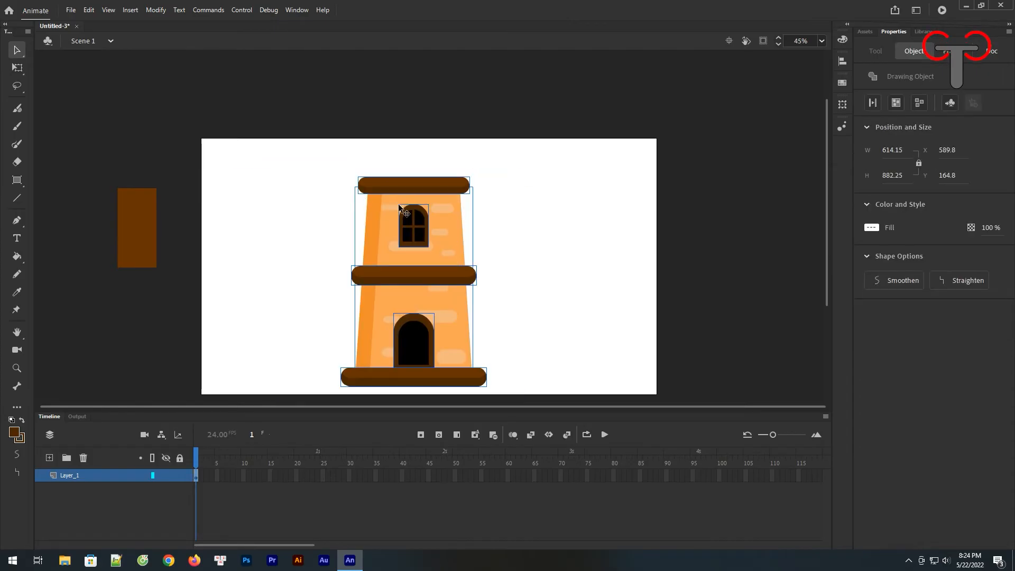
{"action": "left_click", "coordinate": [18, 68]}
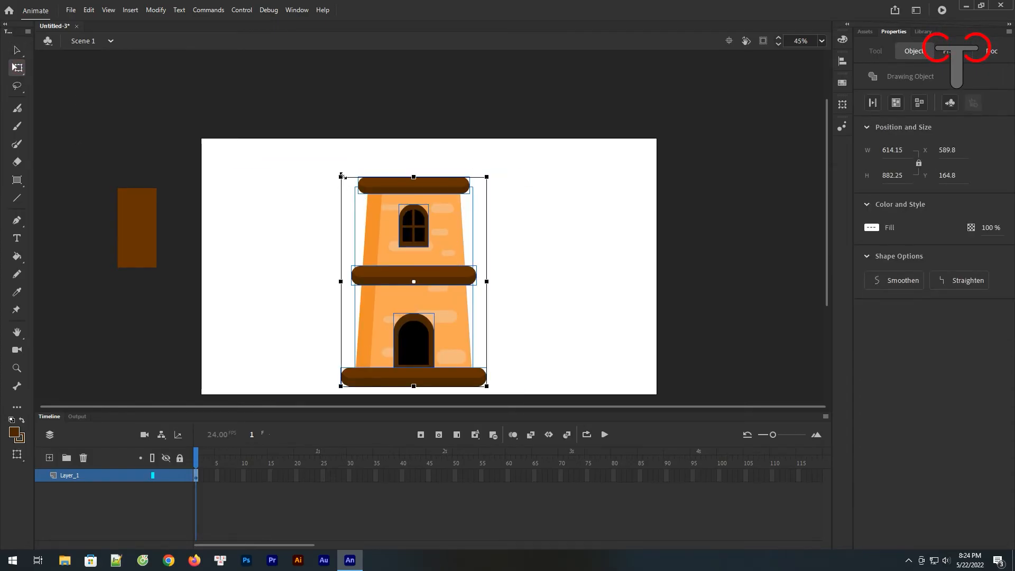
{"action": "left_click_drag", "start_coordinate": [341, 176], "coordinate": [354, 195]}
{"action": "left_click", "coordinate": [518, 220]}
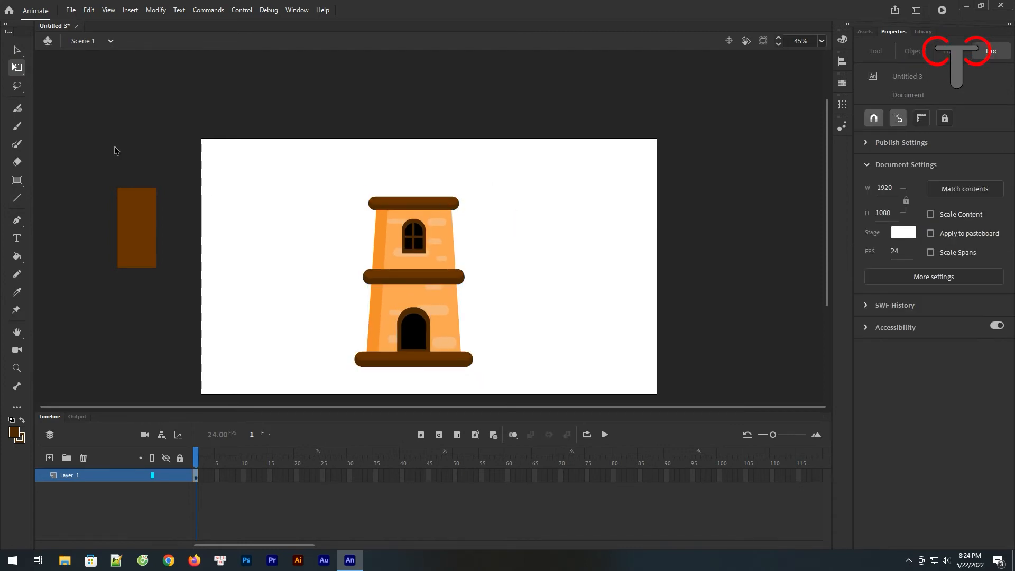
- Draw a dark brown triangle about 328 by 284 px beside the tower's top, using a three-sided PolyStar polygon
{"action": "left_click", "coordinate": [17, 181]}
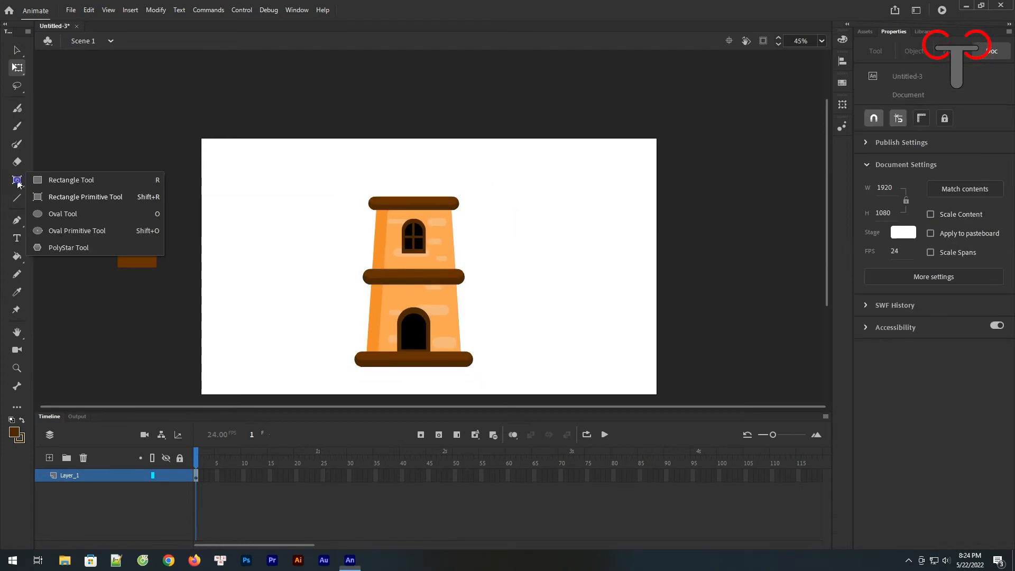
{"action": "left_click", "coordinate": [71, 248]}
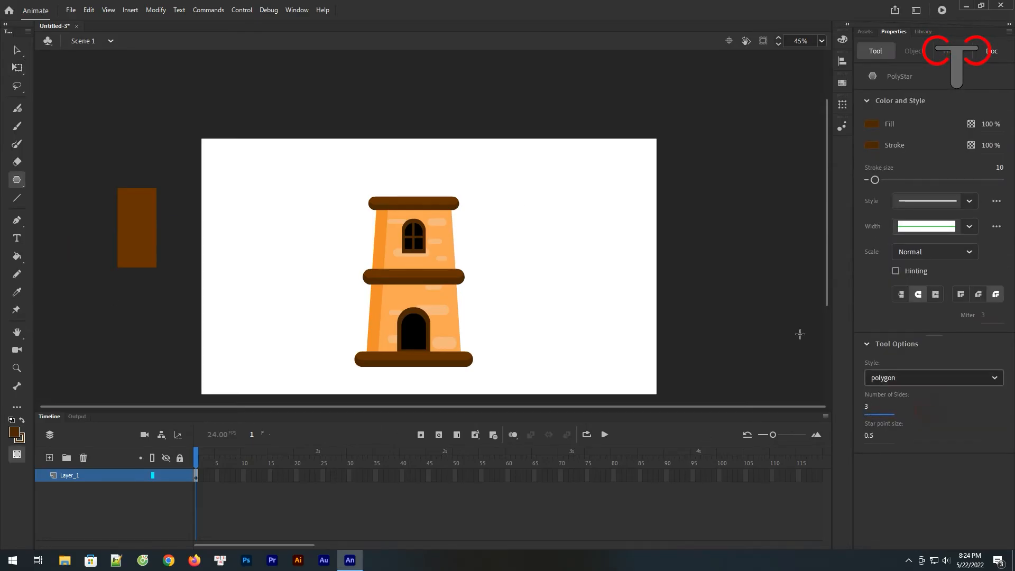
{"action": "left_click_drag", "start_coordinate": [537, 180], "coordinate": [517, 139]}
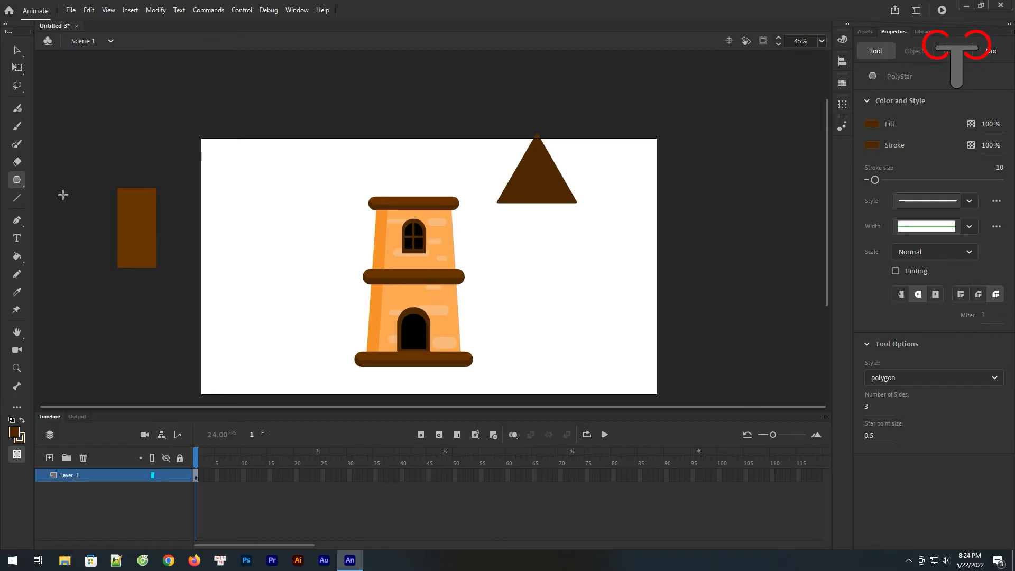
- Move the triangle onto the tower's top bar as a roof and send it to the back of the stacking order
{"action": "left_click", "coordinate": [16, 50]}
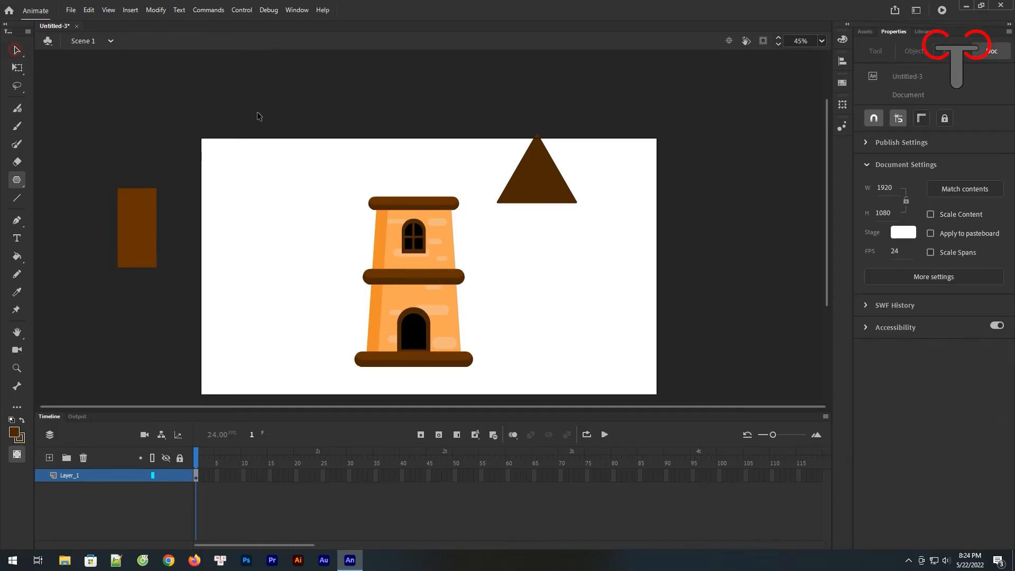
{"action": "left_click", "coordinate": [528, 191]}
{"action": "left_click_drag", "start_coordinate": [568, 203], "coordinate": [433, 189]}
{"action": "right_click", "coordinate": [428, 193]}
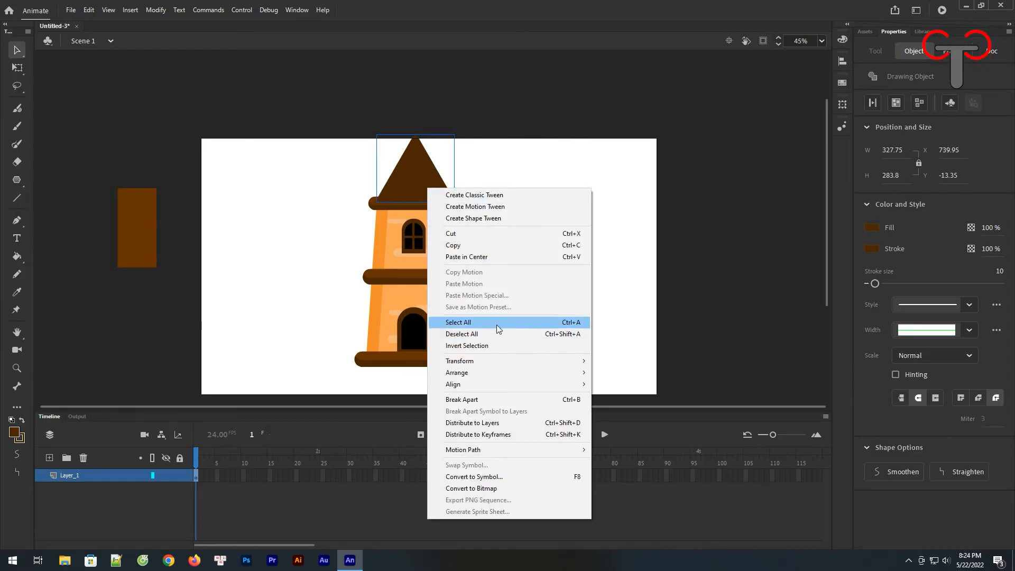
{"action": "mouse_move", "coordinate": [499, 372]}
{"action": "left_click", "coordinate": [660, 410]}
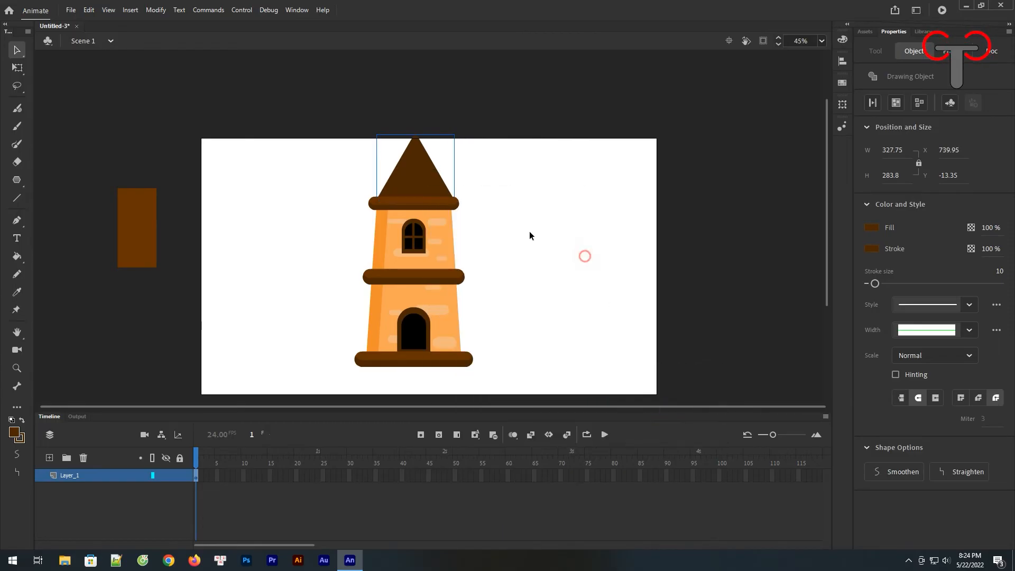
{"action": "left_click", "coordinate": [530, 233]}
- Lower the roof's peak so the triangle is about 181 px high, keeping its base in place
{"action": "left_click", "coordinate": [408, 161]}
{"action": "left_click", "coordinate": [17, 67]}
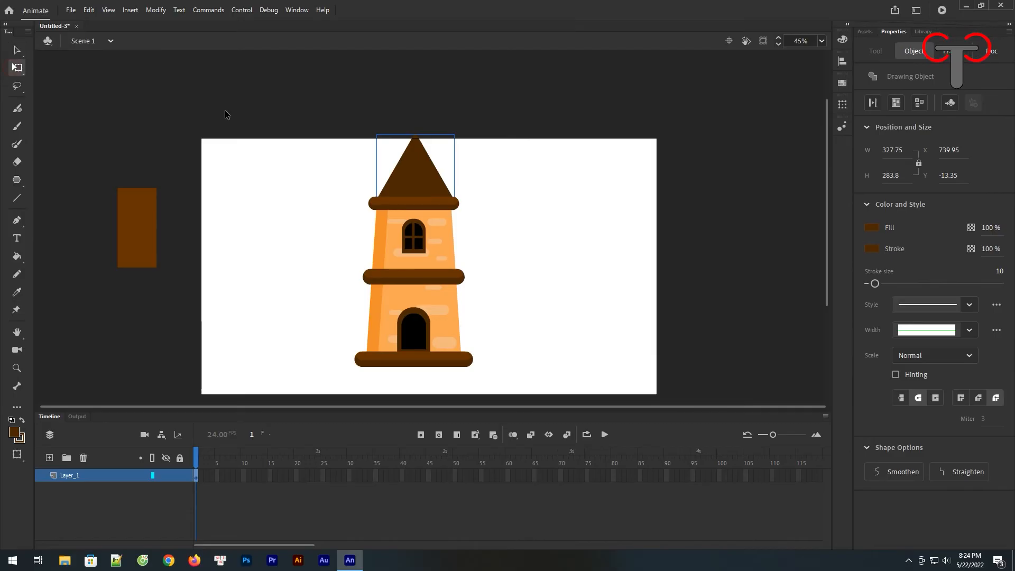
{"action": "left_click_drag", "start_coordinate": [414, 135], "coordinate": [411, 157]}
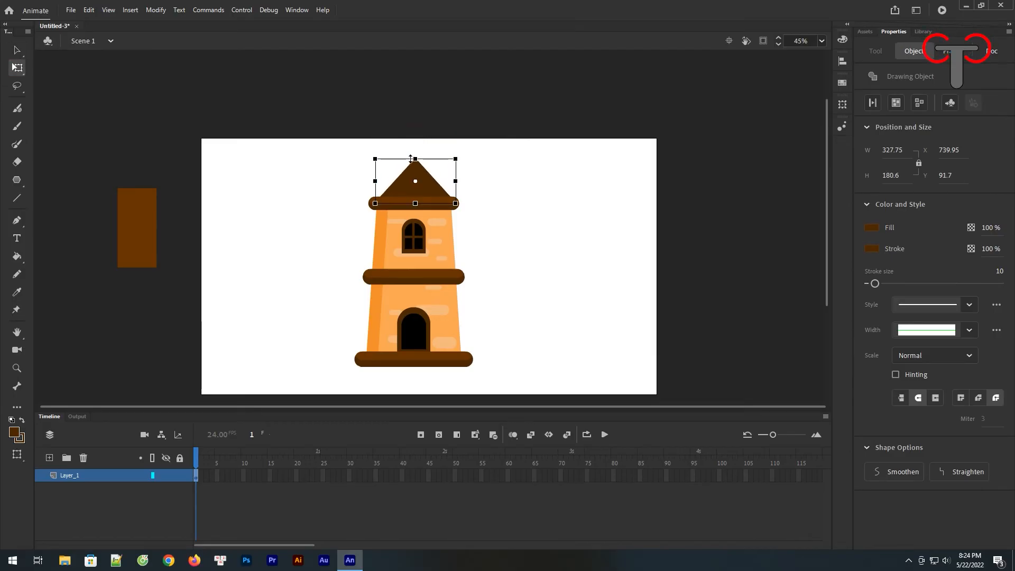
{"action": "left_click", "coordinate": [560, 214]}
- Align the roof and all other tower parts with each other by horizontal centre
{"action": "left_click_drag", "start_coordinate": [444, 258], "coordinate": [304, 374]}
{"action": "left_click", "coordinate": [842, 61]}
{"action": "left_click", "coordinate": [701, 81]}
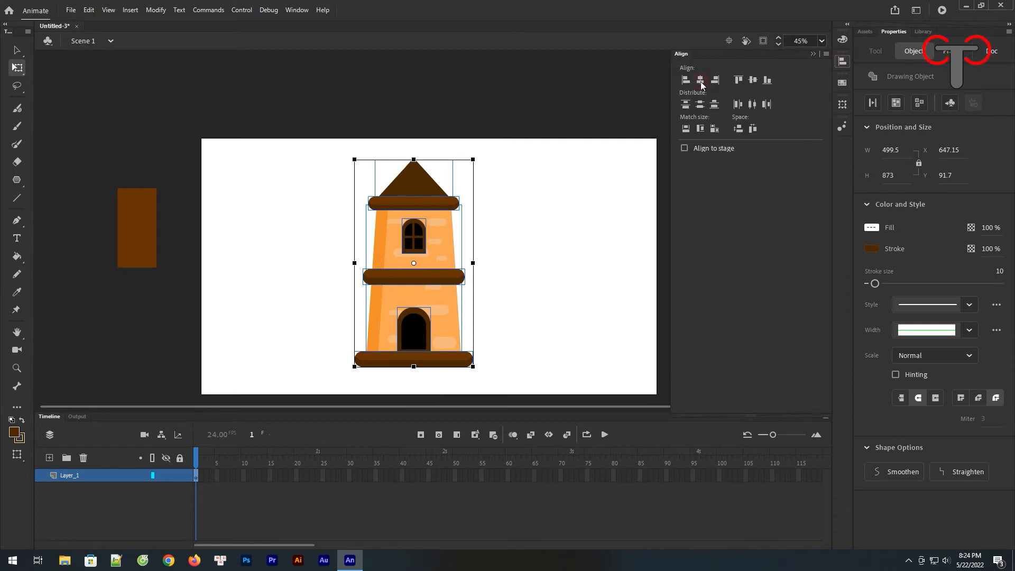
{"action": "left_click", "coordinate": [557, 187]}
- Combine all tower parts into one drawing object and move it to the left part of the stage
{"action": "left_click_drag", "start_coordinate": [513, 142], "coordinate": [297, 420]}
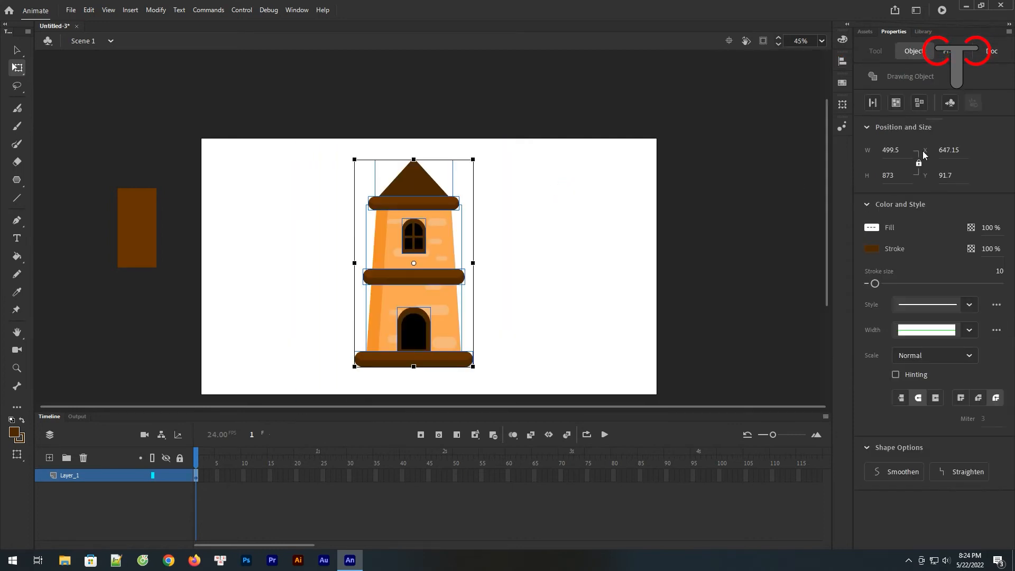
{"action": "left_click", "coordinate": [895, 104]}
{"action": "left_click", "coordinate": [548, 233]}
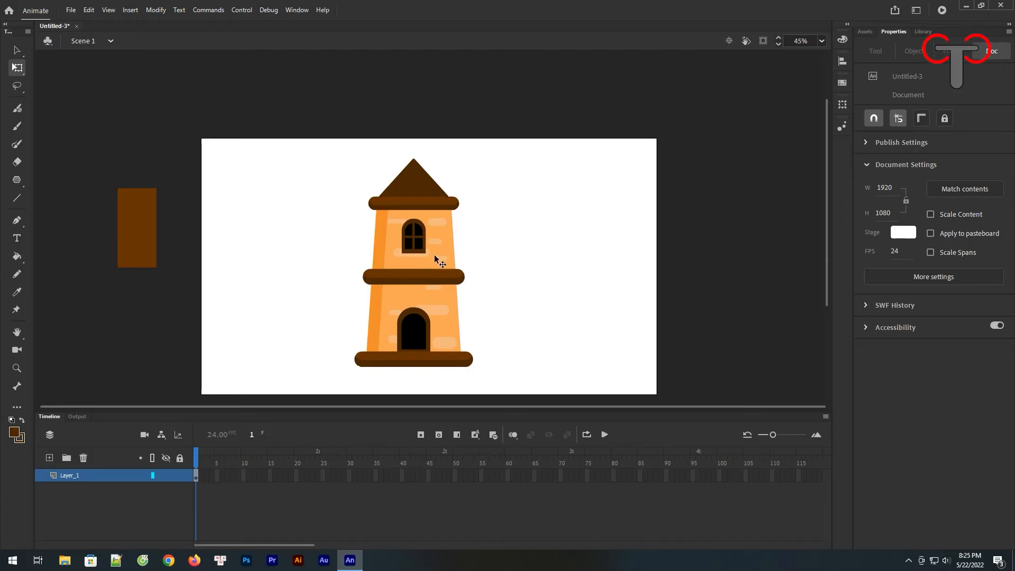
{"action": "left_click_drag", "start_coordinate": [434, 256], "coordinate": [302, 261]}
{"action": "left_click", "coordinate": [462, 260]}
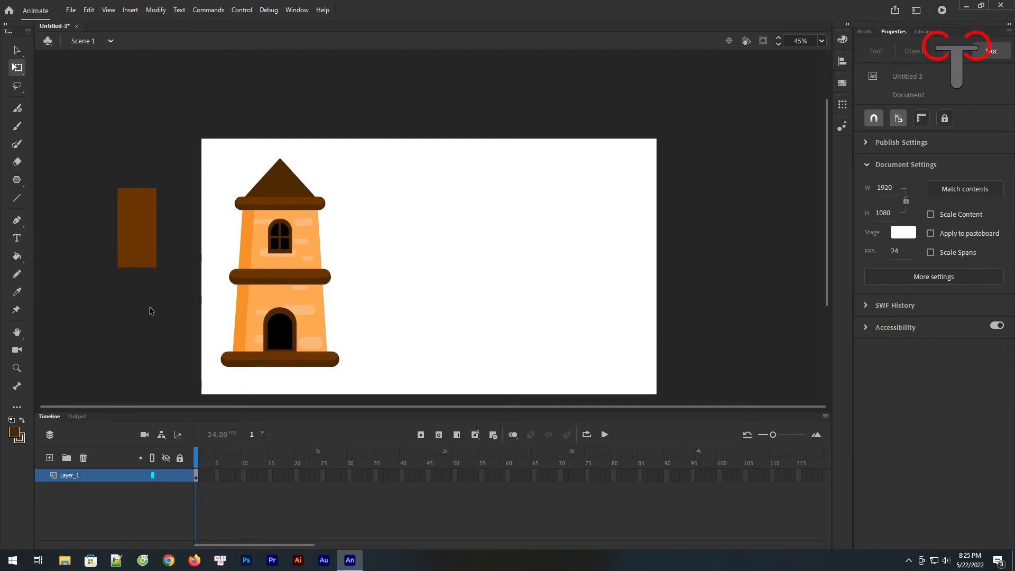
{"action": "key", "text": "k"}
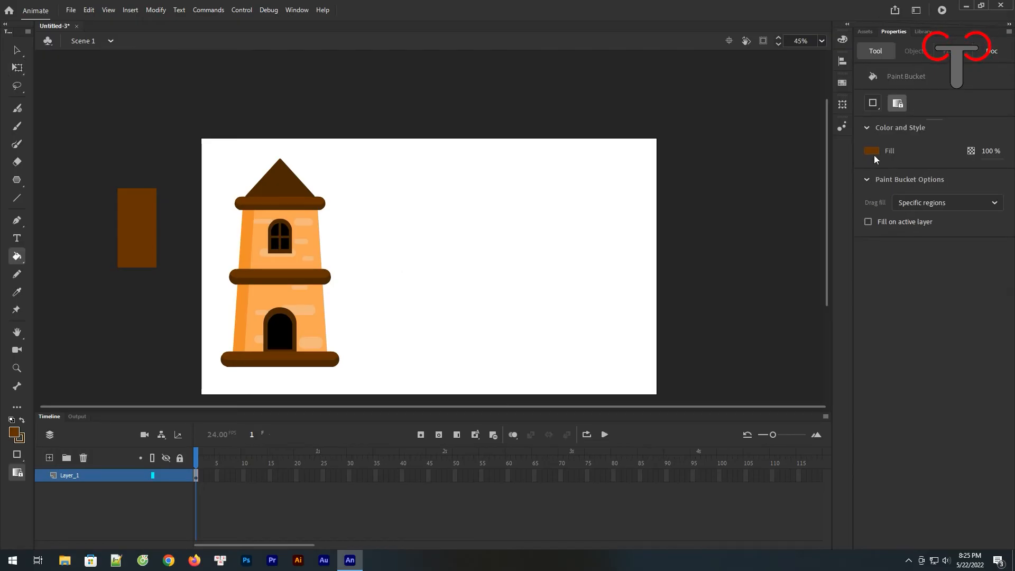
{"action": "left_click", "coordinate": [871, 151]}
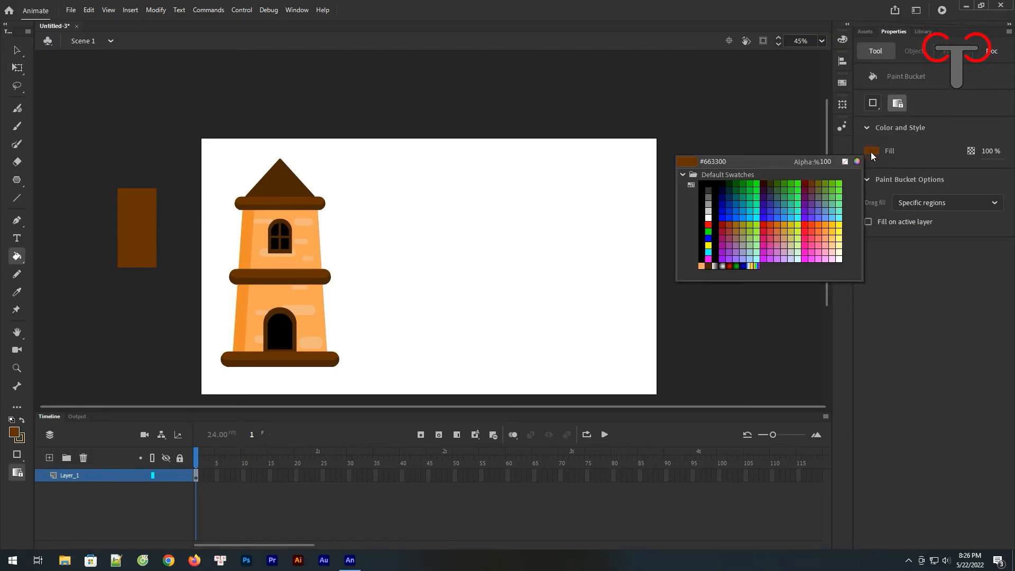
{"action": "left_click", "coordinate": [870, 151]}
- Set the Line tool's stroke to a custom muted greyish brown
{"action": "left_click", "coordinate": [16, 198]}
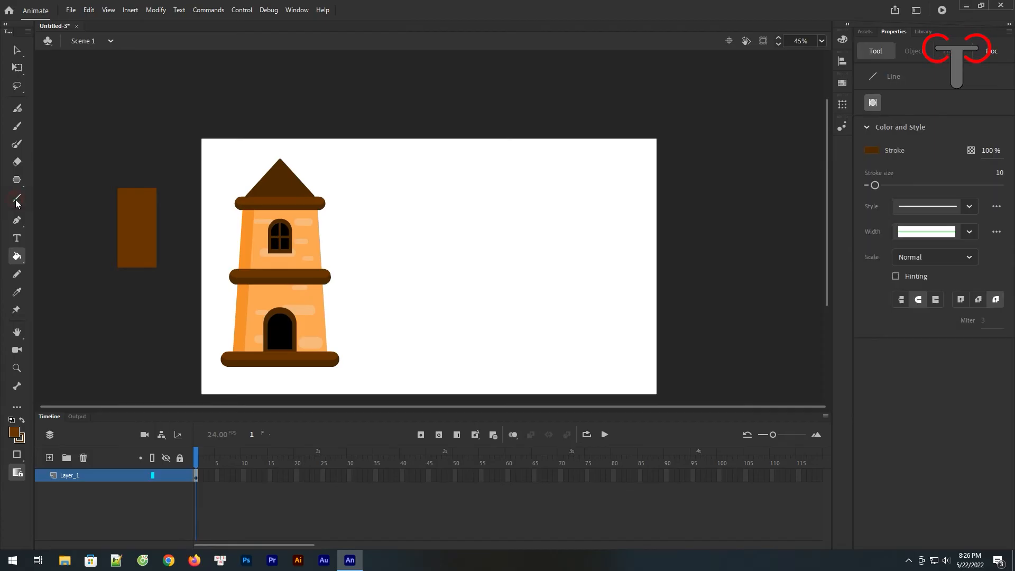
{"action": "left_click", "coordinate": [873, 151]}
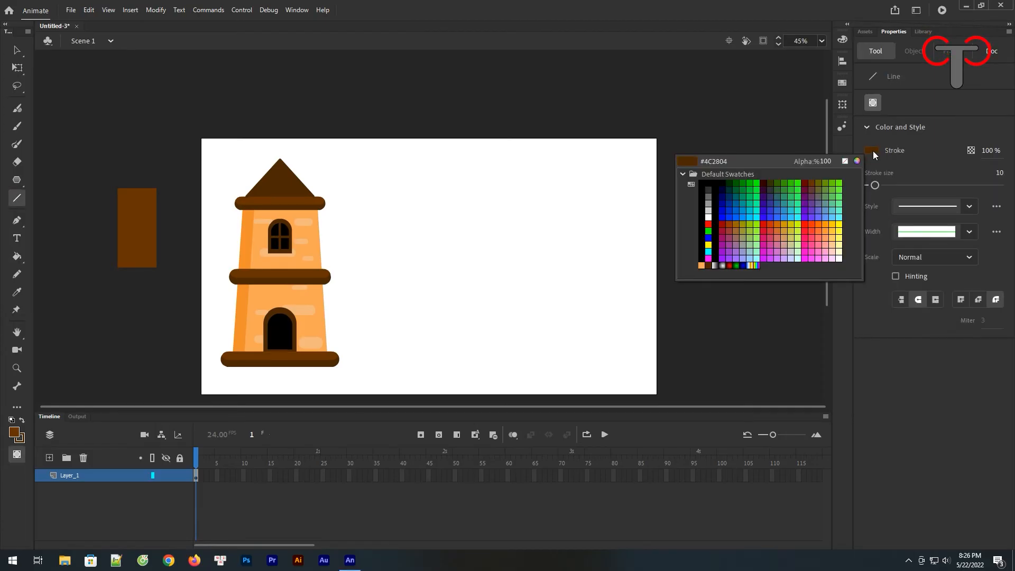
{"action": "left_click", "coordinate": [722, 224]}
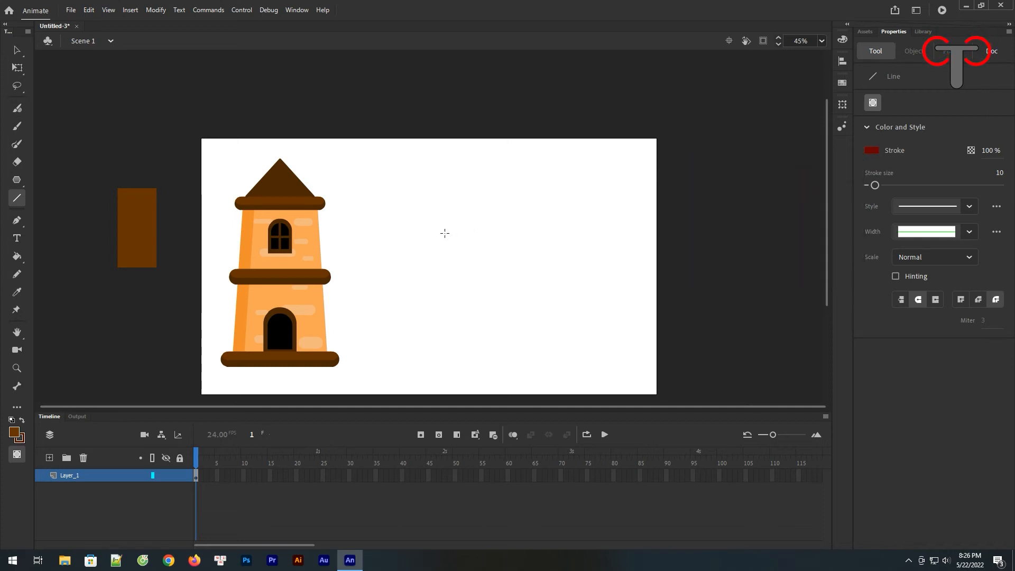
{"action": "left_click", "coordinate": [869, 151]}
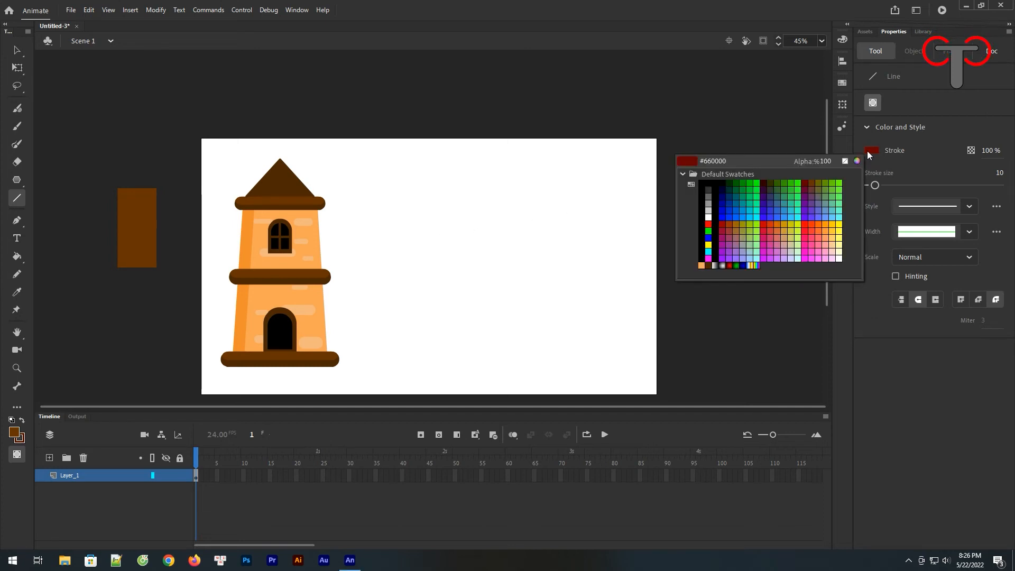
{"action": "left_click", "coordinate": [857, 161]}
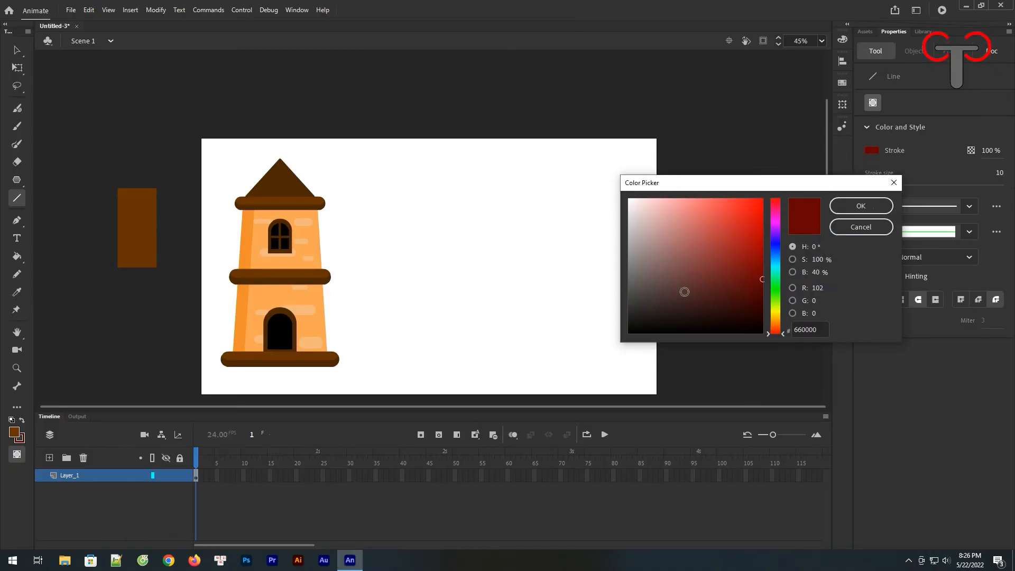
{"action": "left_click", "coordinate": [667, 285]}
{"action": "left_click", "coordinate": [671, 296]}
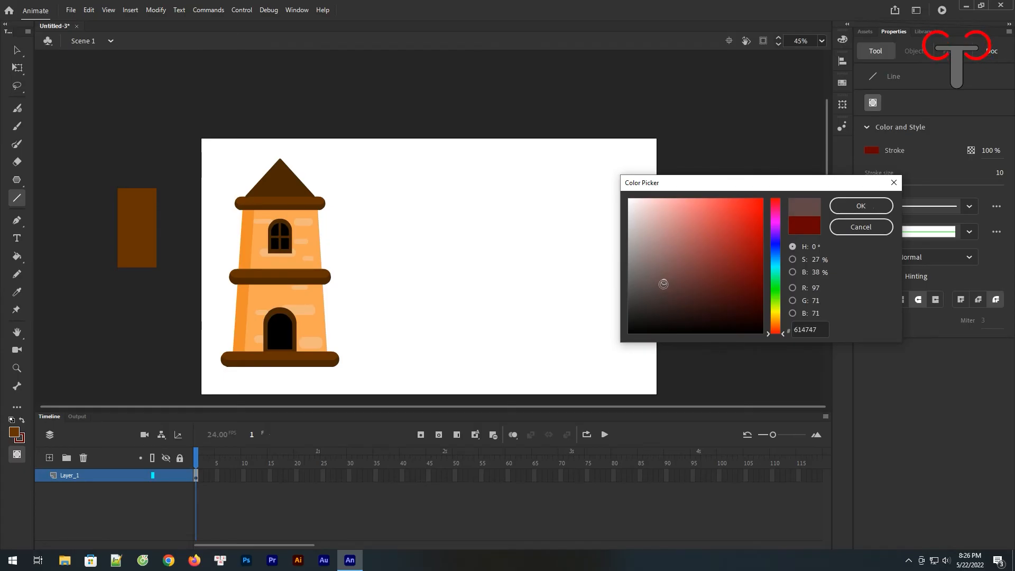
{"action": "left_click", "coordinate": [860, 205]}
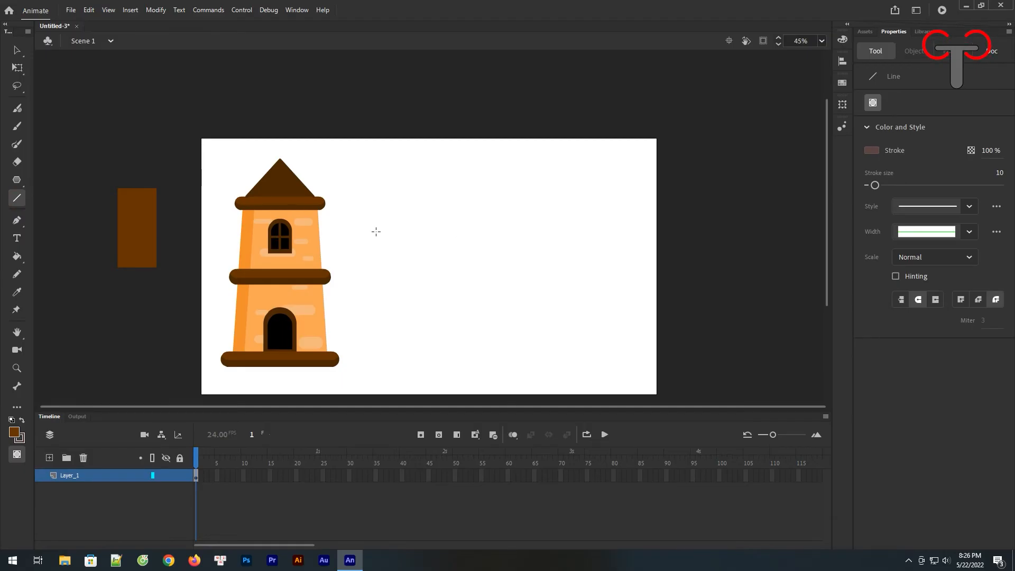
- Draw a horizontal line about 1213 px long beside the tower and give it square caps
{"action": "left_click_drag", "start_coordinate": [364, 231], "coordinate": [649, 231]}
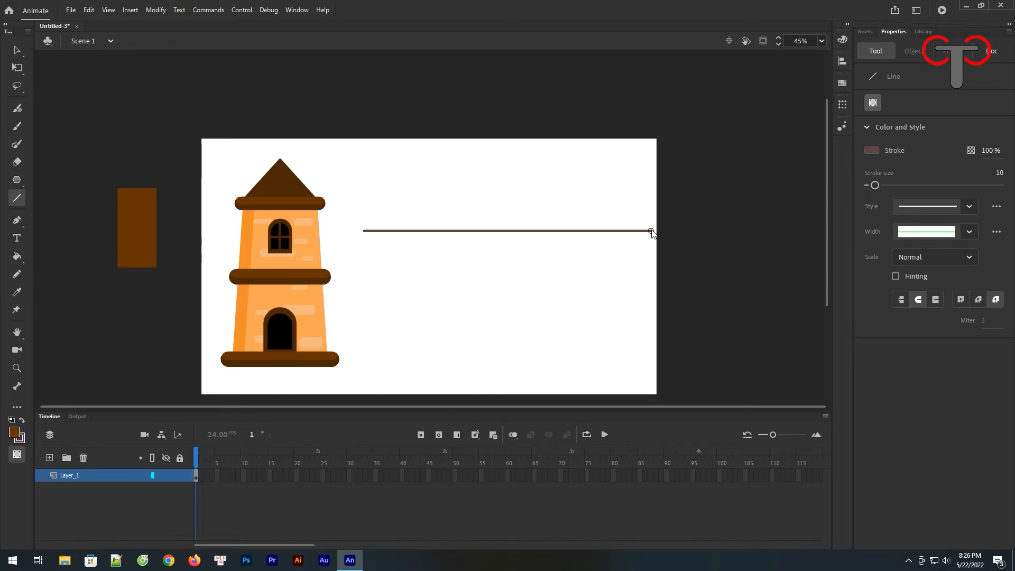
{"action": "key", "text": "v"}
{"action": "left_click", "coordinate": [563, 230]}
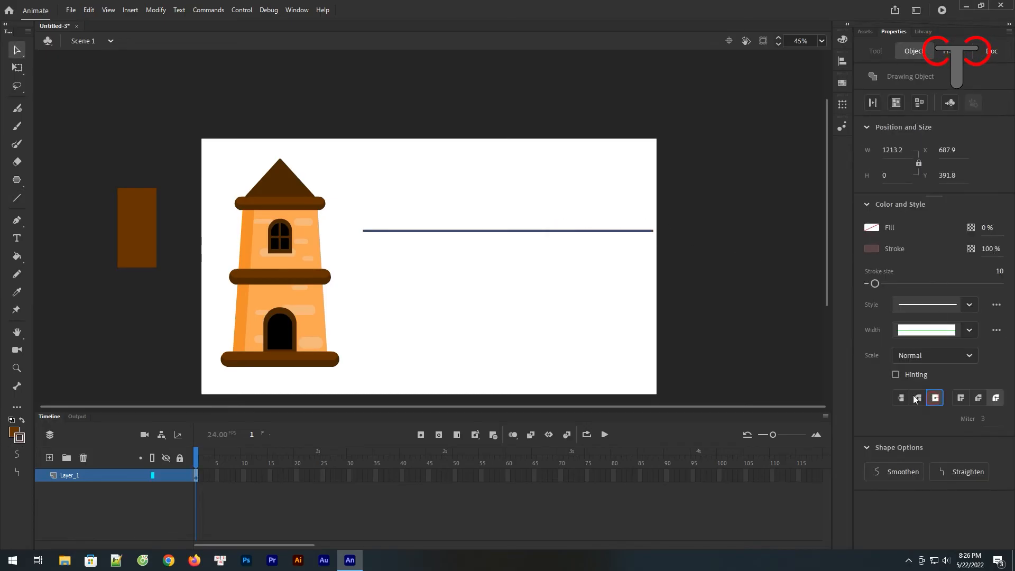
{"action": "left_click", "coordinate": [458, 252]}
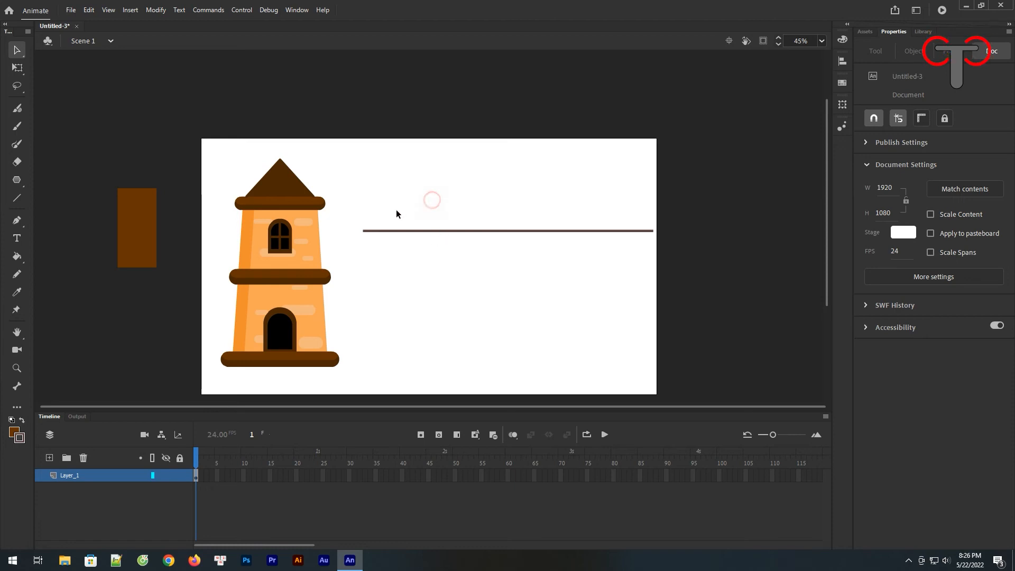
- Draw a short vertical line across the long line's left end and a shorter horizontal line from its upper end
{"action": "left_click", "coordinate": [17, 198]}
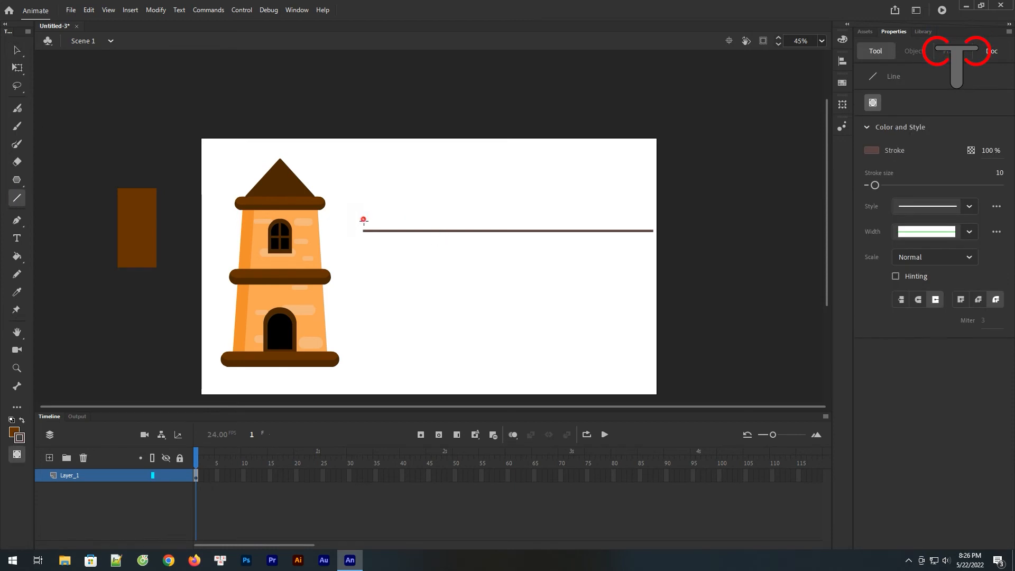
{"action": "left_click_drag", "start_coordinate": [363, 219], "coordinate": [363, 239]}
{"action": "left_click_drag", "start_coordinate": [362, 218], "coordinate": [421, 218]}
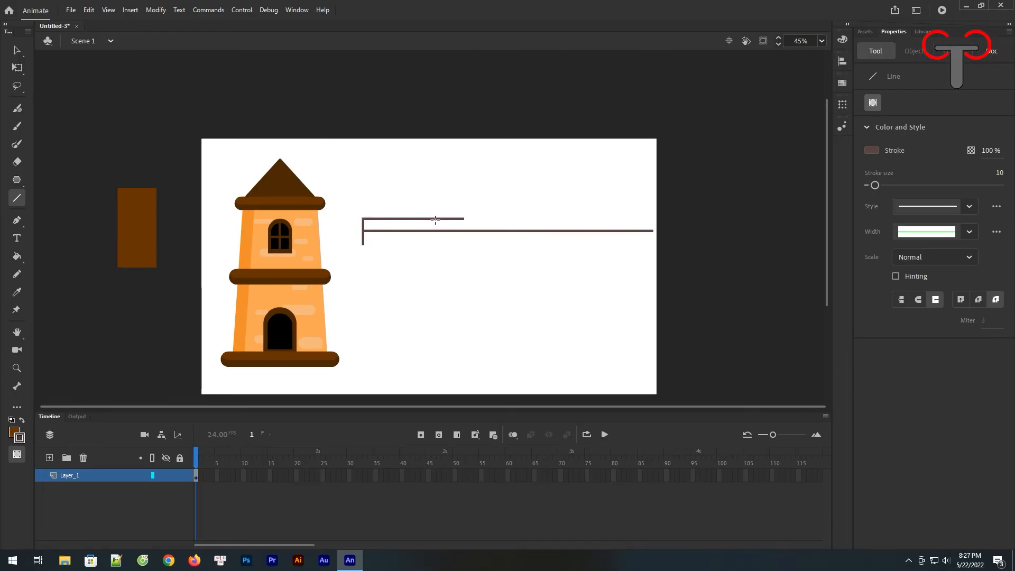
- Duplicate the short lines to close a frame about 421 by 107 px and divide it with vertical bars
{"action": "left_click", "coordinate": [17, 50]}
{"action": "mouse_move", "coordinate": [413, 220]}
{"action": "left_mouse_down"}
{"action": "mouse_move", "coordinate": [411, 244]}
{"action": "mouse_move", "coordinate": [364, 238]}
{"action": "mouse_move", "coordinate": [466, 245]}
{"action": "mouse_move", "coordinate": [370, 238]}
{"action": "left_mouse_up"}
{"action": "left_click", "coordinate": [459, 195]}
{"action": "key", "text": "ctrl+z"}
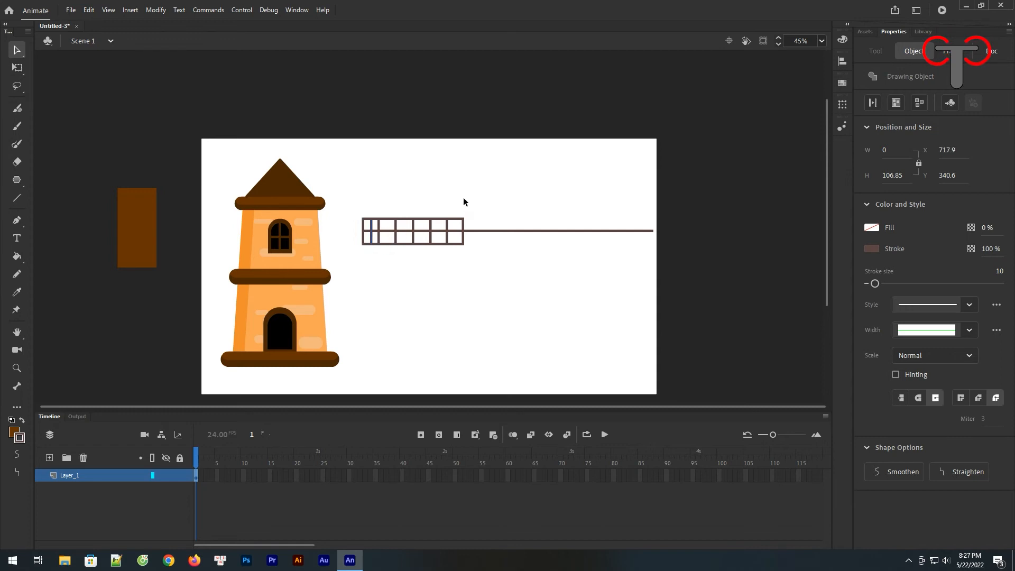
- Move the long horizontal line out of the frame to a place below it
{"action": "left_click", "coordinate": [463, 201]}
{"action": "left_click", "coordinate": [481, 233]}
{"action": "left_click_drag", "start_coordinate": [481, 232], "coordinate": [483, 280]}
{"action": "left_click", "coordinate": [488, 193]}
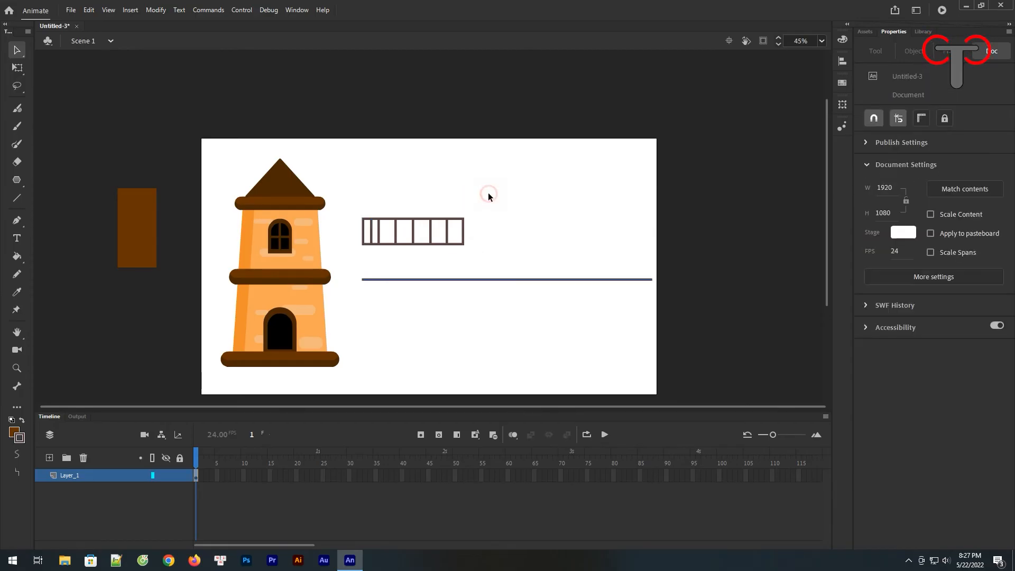
- Combine the frame's outline and its vertical bars into one drawing object
{"action": "left_click_drag", "start_coordinate": [485, 196], "coordinate": [347, 257]}
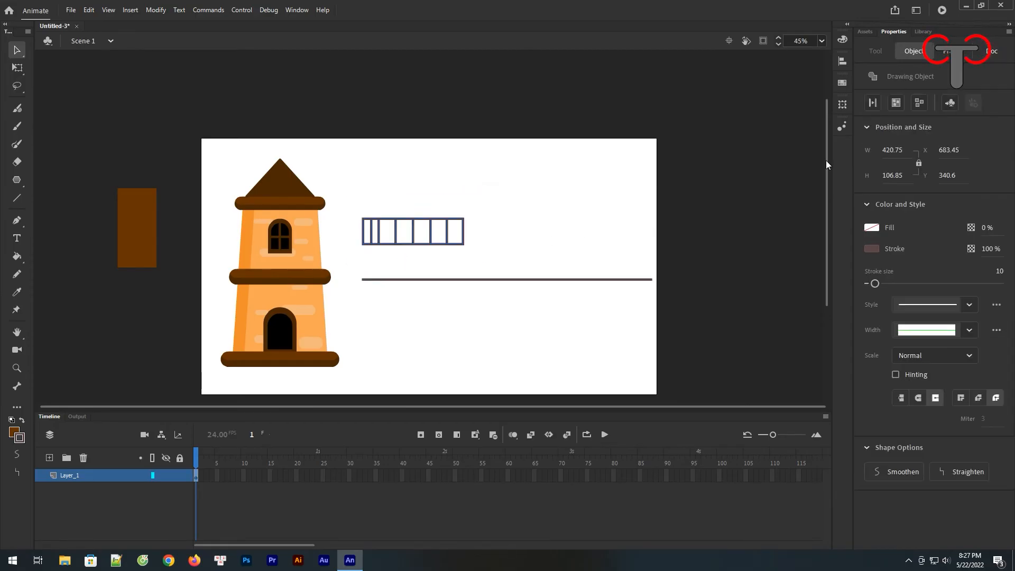
{"action": "left_click", "coordinate": [893, 102]}
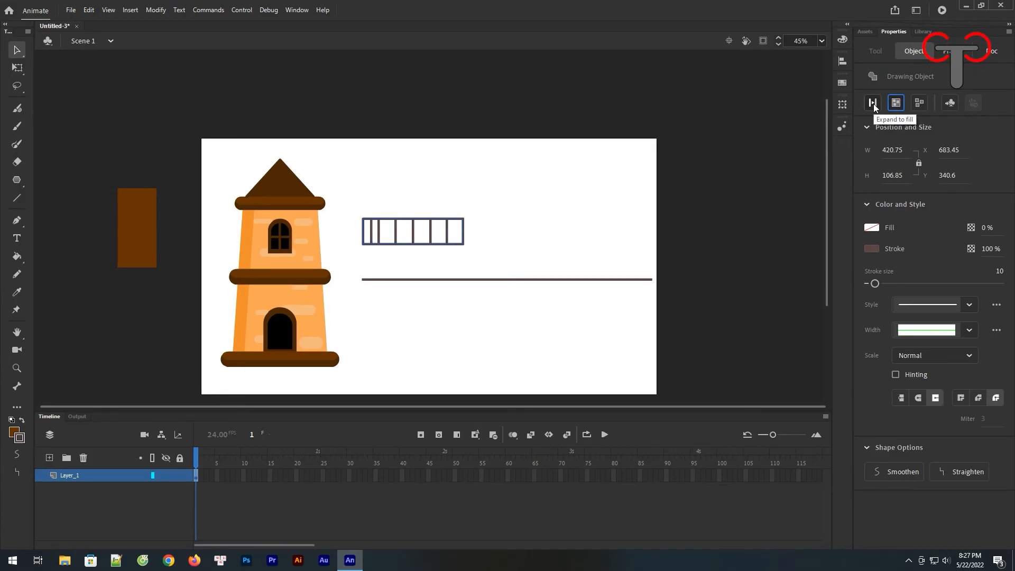
{"action": "left_click", "coordinate": [511, 212]}
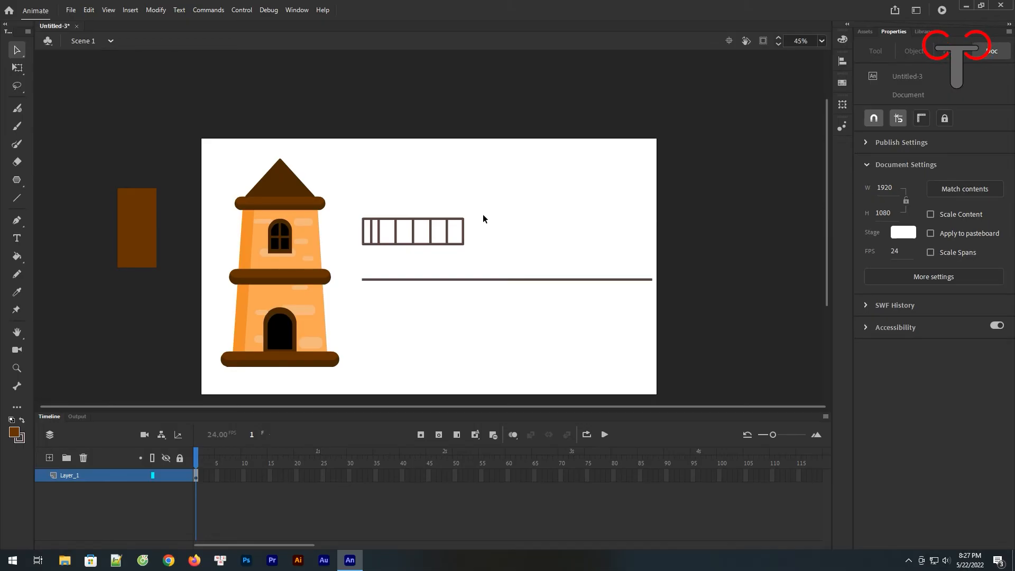
- Try filling the frame's first three cells with the brown sampled from the offstage rectangle, and undo the fills
{"action": "key", "text": "i"}
{"action": "left_click", "coordinate": [136, 227]}
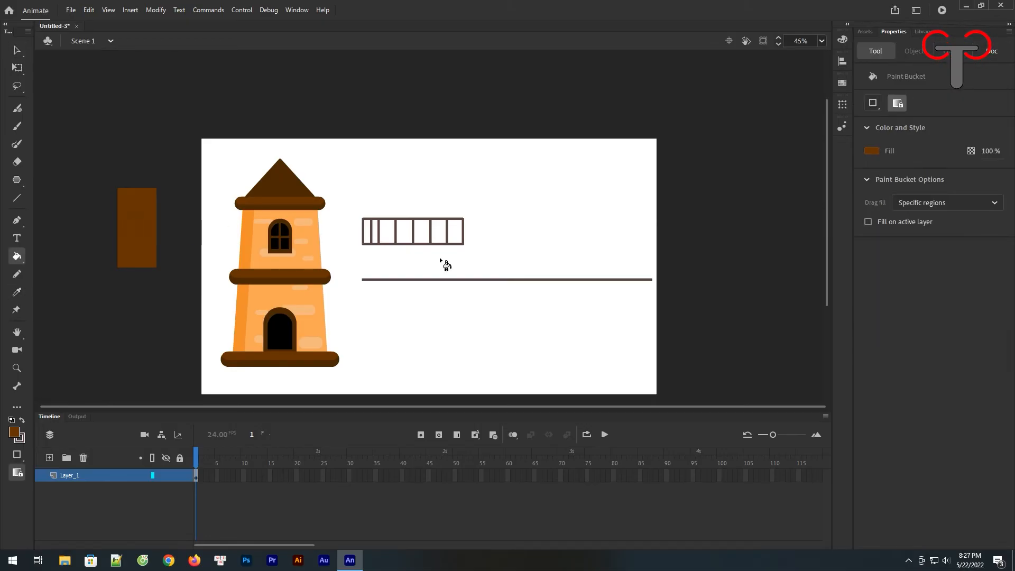
{"action": "left_click", "coordinate": [368, 232]}
{"action": "left_click", "coordinate": [375, 233]}
{"action": "left_click", "coordinate": [387, 234]}
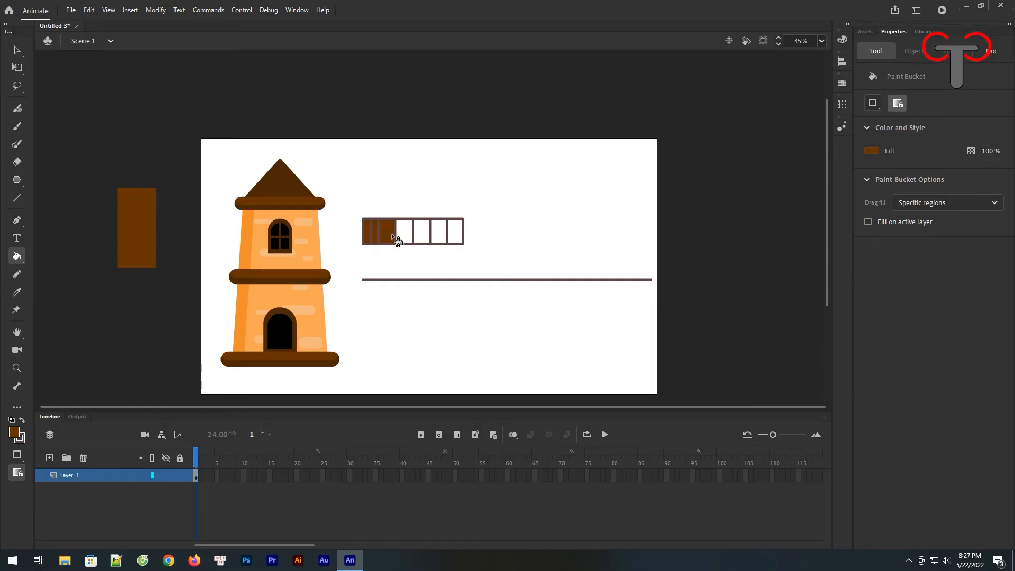
{"action": "key", "text": "ctrl+z"}
{"action": "key", "text": "ctrl+z"}
{"action": "key", "text": "ctrl+z"}
- Change the fill colour to a dark orange from the default swatches
{"action": "key", "text": "v"}
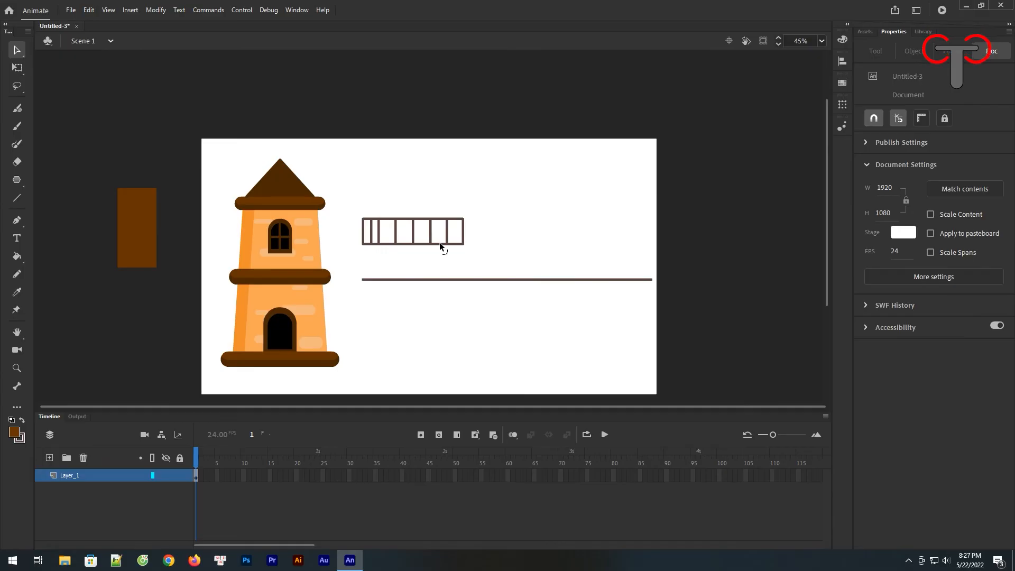
{"action": "left_click", "coordinate": [152, 246]}
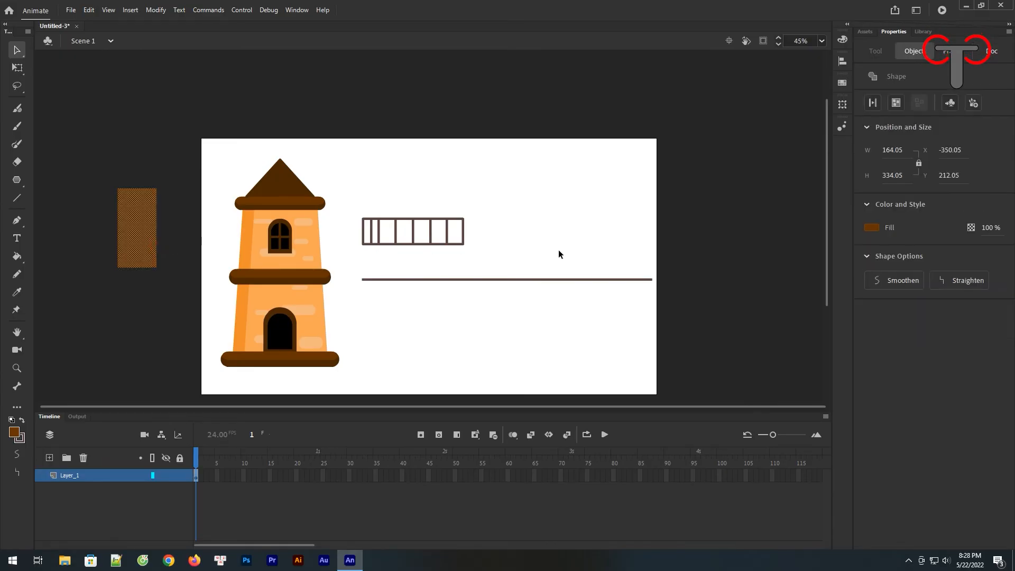
{"action": "left_click", "coordinate": [517, 248]}
{"action": "key", "text": "i"}
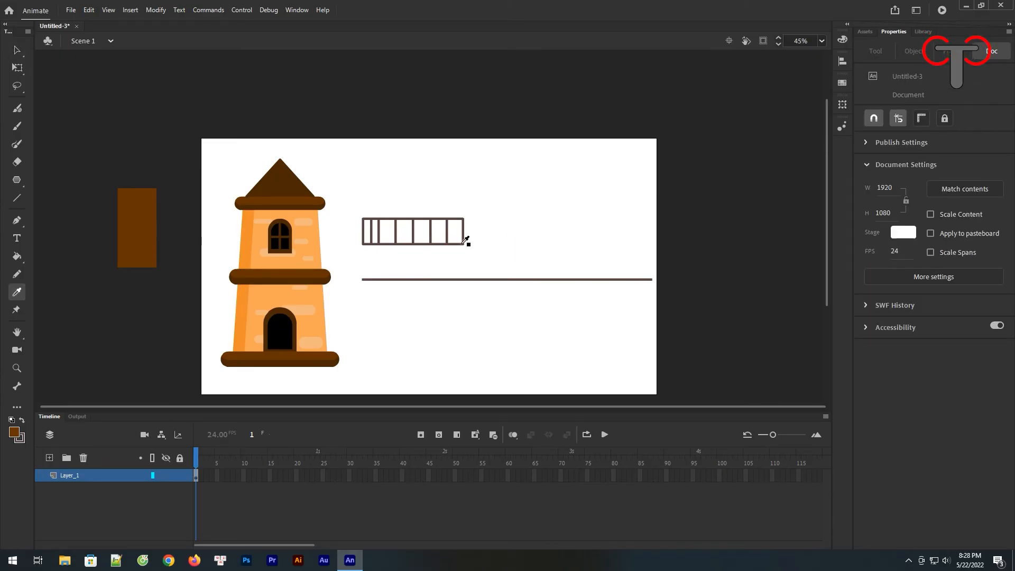
{"action": "key", "text": "v"}
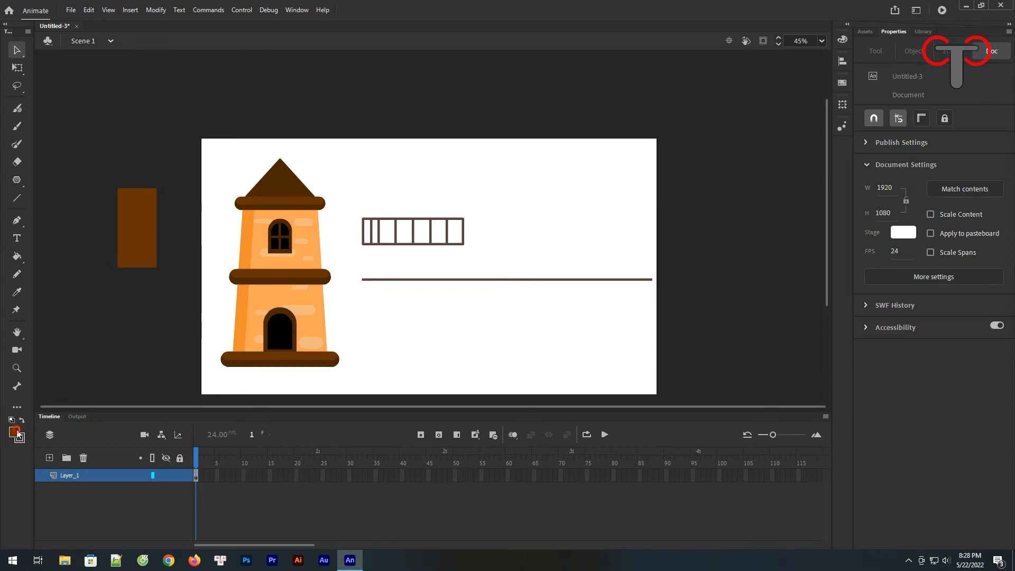
{"action": "left_click", "coordinate": [16, 433]}
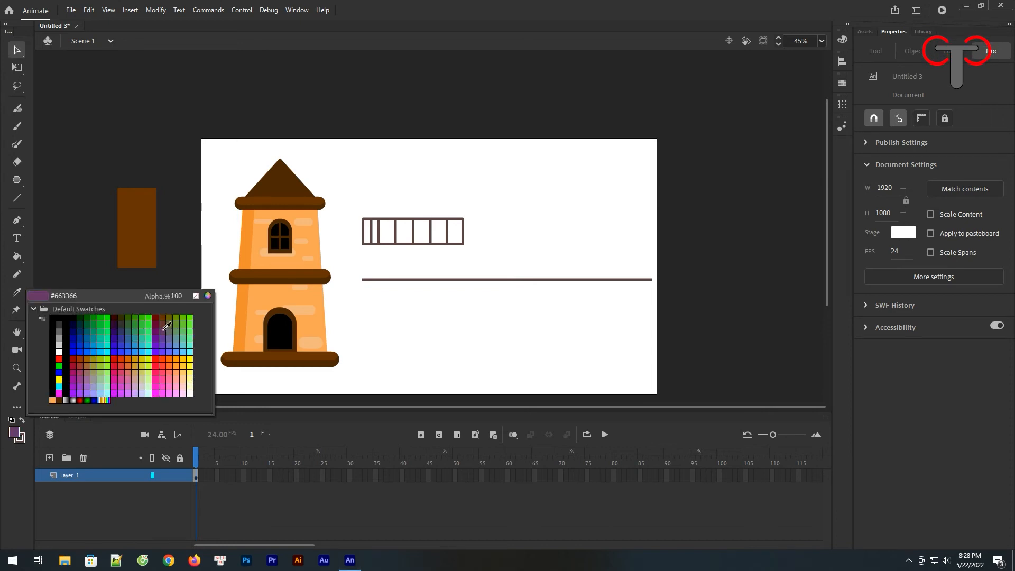
{"action": "left_click", "coordinate": [128, 357]}
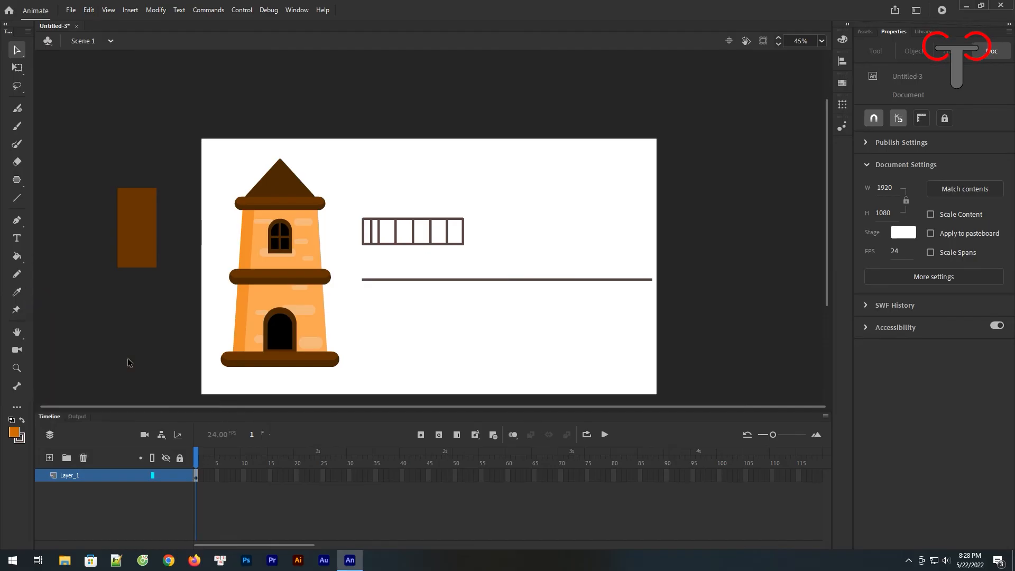
- Fill all the cells of the barred frame with the dark orange
{"action": "key", "text": "k"}
{"action": "left_click", "coordinate": [369, 238]}
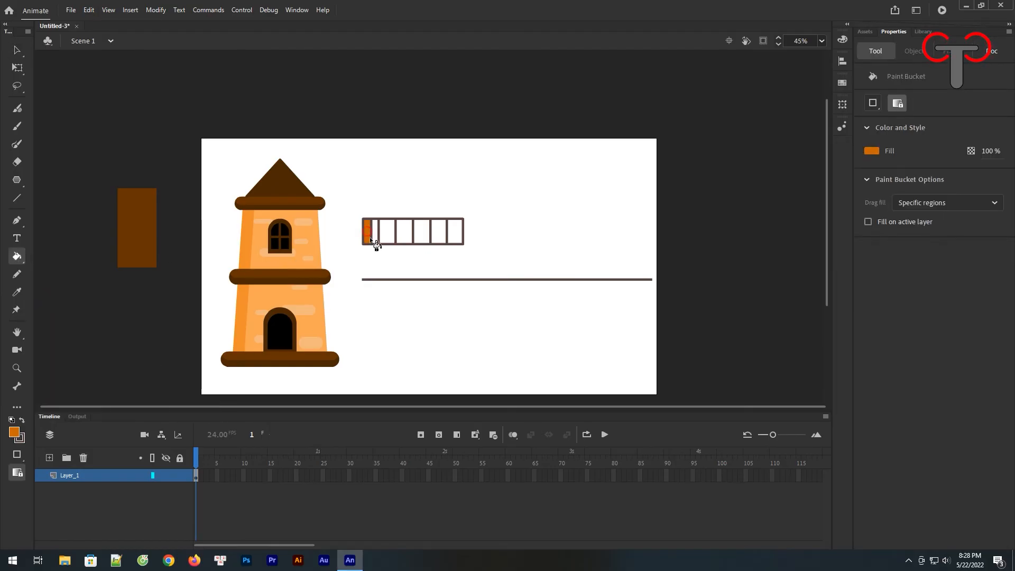
{"action": "left_click", "coordinate": [375, 236]}
{"action": "left_click", "coordinate": [389, 236]}
{"action": "left_click", "coordinate": [404, 236]}
{"action": "left_click", "coordinate": [421, 234]}
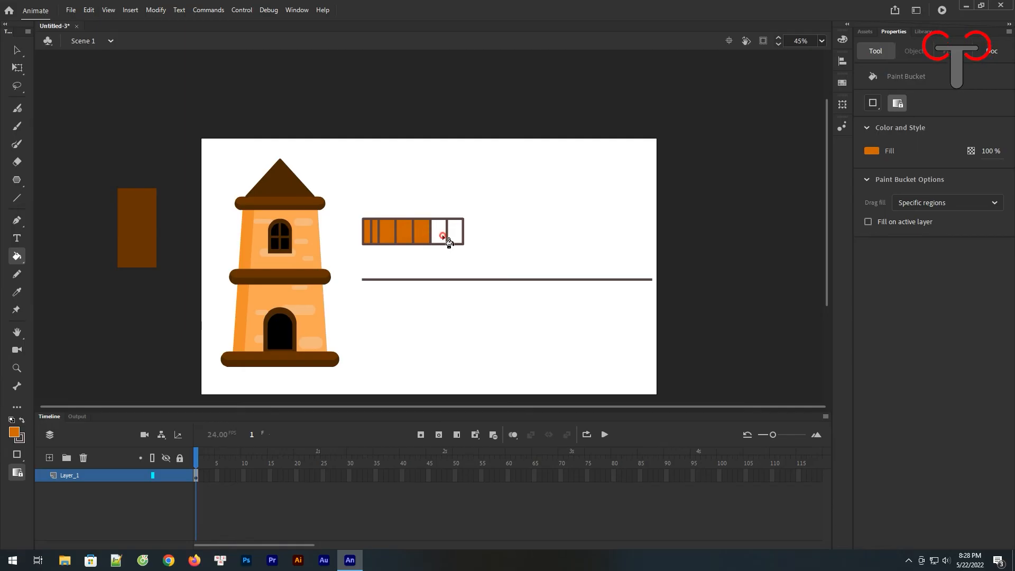
- Combine the frame's outline, bars and orange fills into one drawing object
{"action": "key", "text": "v"}
{"action": "left_click_drag", "start_coordinate": [493, 192], "coordinate": [341, 254]}
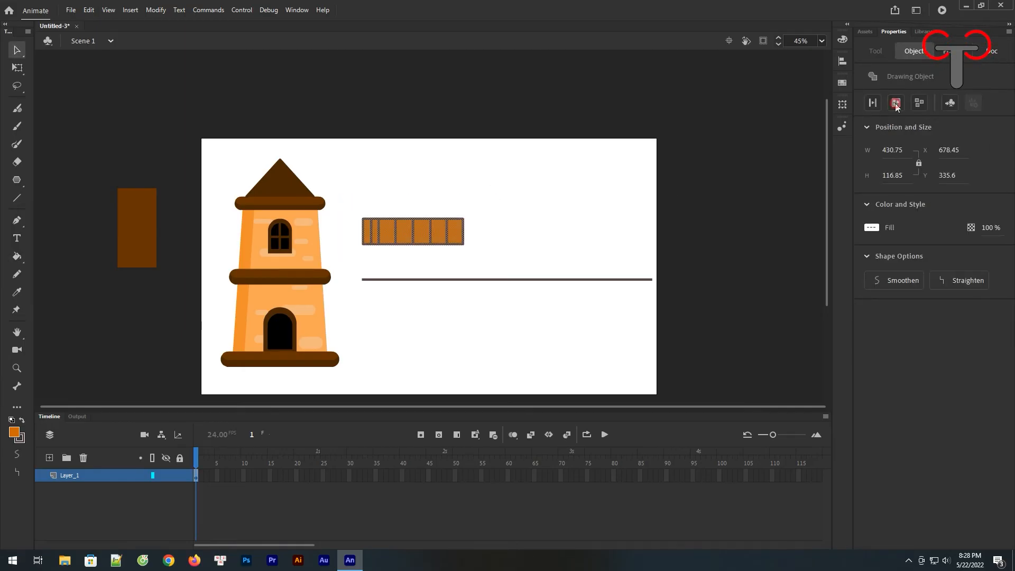
{"action": "left_click", "coordinate": [525, 230]}
- Duplicate the orange frame horizontally to the right and flip the copy horizontally
{"action": "left_click", "coordinate": [415, 239]}
{"action": "left_click_drag", "start_coordinate": [416, 238], "coordinate": [567, 240]}
{"action": "left_click", "coordinate": [155, 10]}
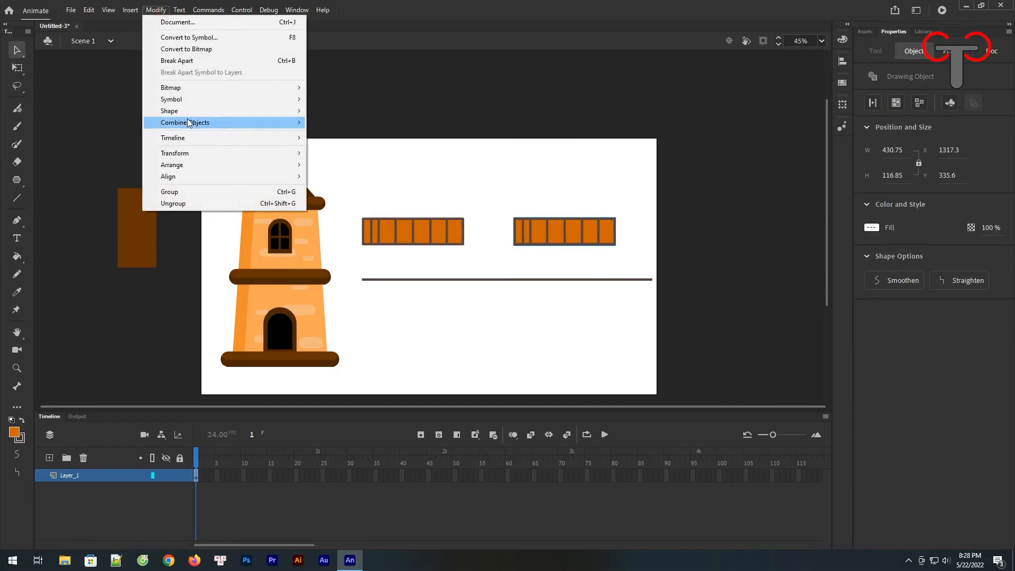
{"action": "mouse_move", "coordinate": [204, 154]}
{"action": "left_click", "coordinate": [341, 265]}
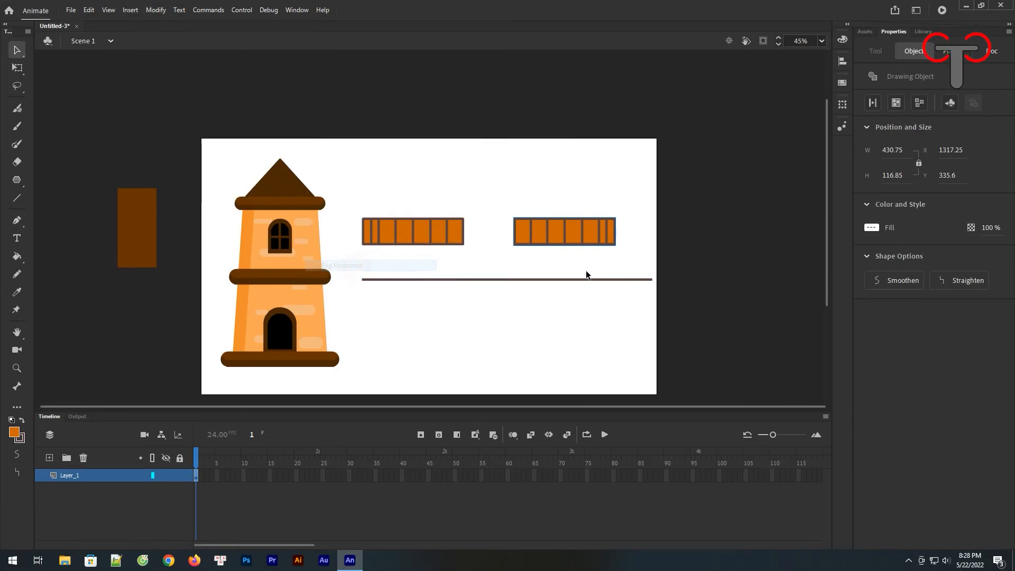
{"action": "left_click", "coordinate": [517, 201]}
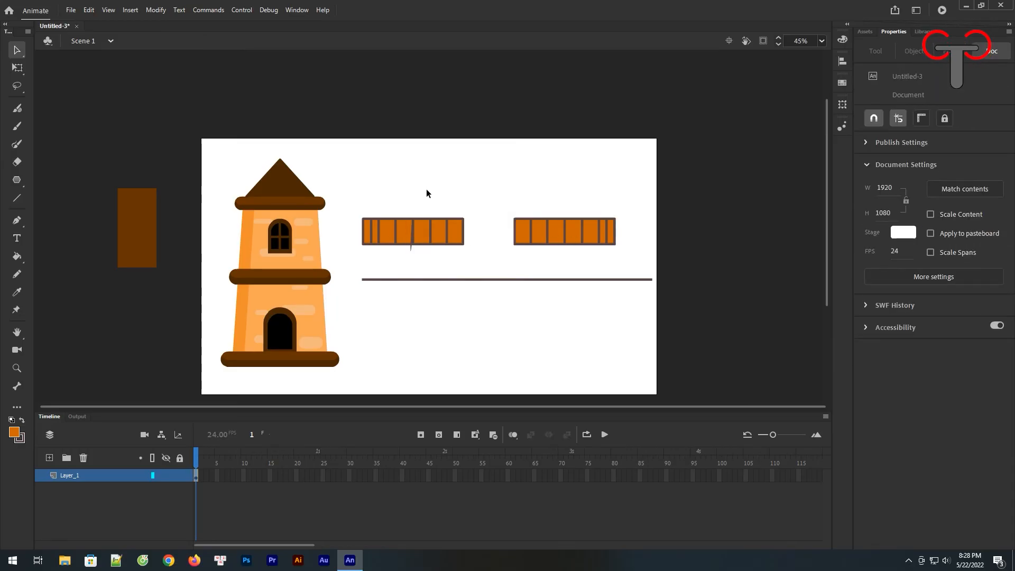
- Centre the original frame over the long line's left end and bring the line to the front
{"action": "left_click_drag", "start_coordinate": [411, 229], "coordinate": [404, 273]}
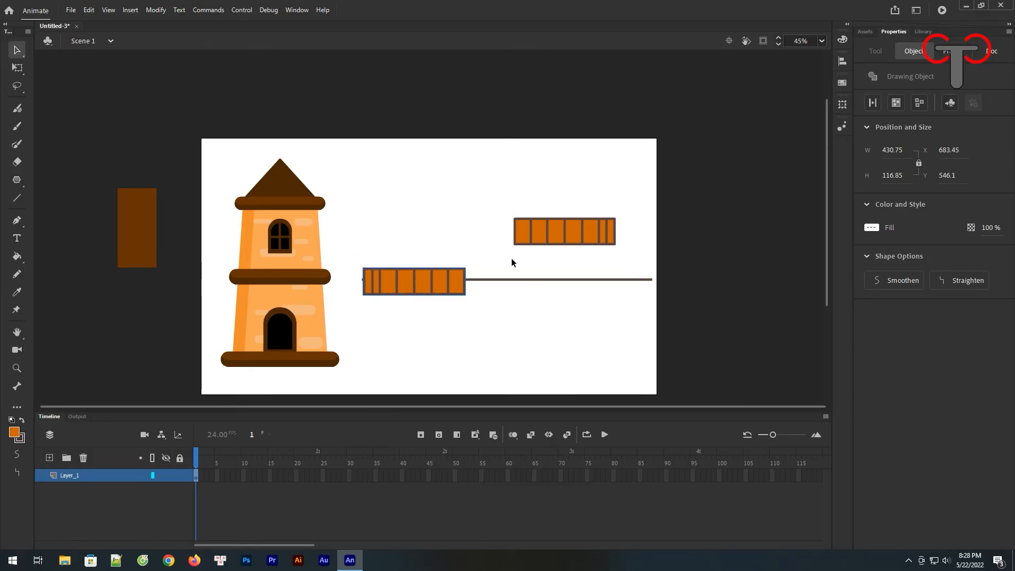
{"action": "left_click", "coordinate": [528, 235]}
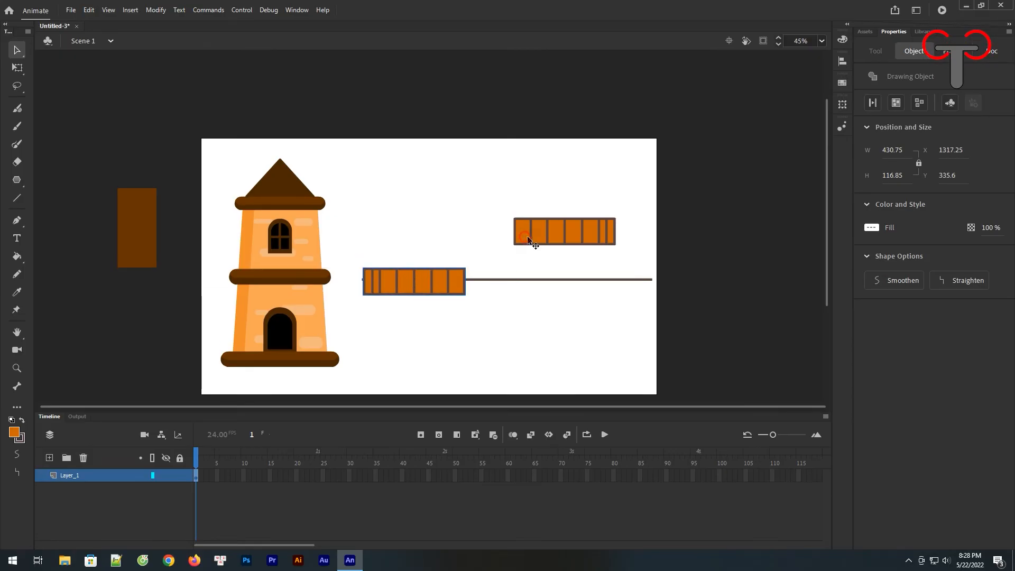
{"action": "left_click", "coordinate": [492, 278]}
{"action": "right_click", "coordinate": [492, 278]}
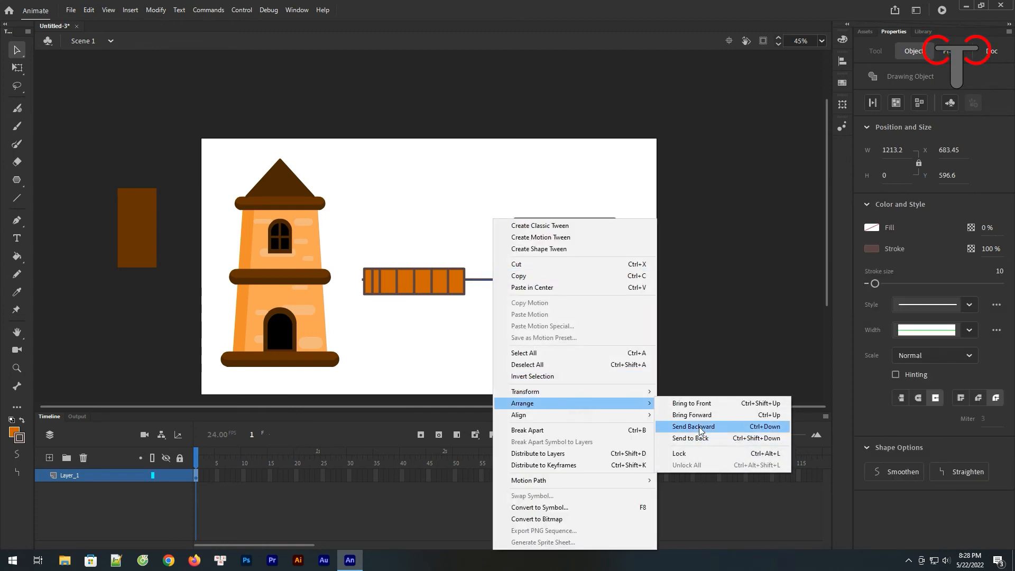
{"action": "left_click", "coordinate": [690, 404]}
{"action": "left_click", "coordinate": [515, 335]}
{"action": "left_click", "coordinate": [497, 279]}
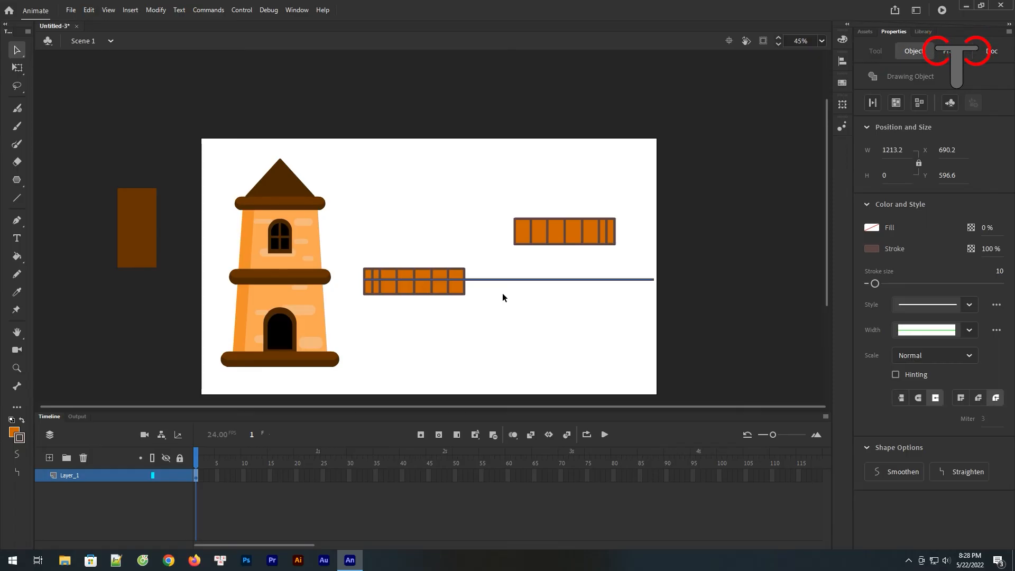
- Move the mirrored frame onto the long line's right end and nudge it until its outer edge meets the line's end
{"action": "left_click", "coordinate": [529, 259]}
{"action": "left_click", "coordinate": [559, 243]}
{"action": "left_click_drag", "start_coordinate": [559, 243], "coordinate": [593, 295]}
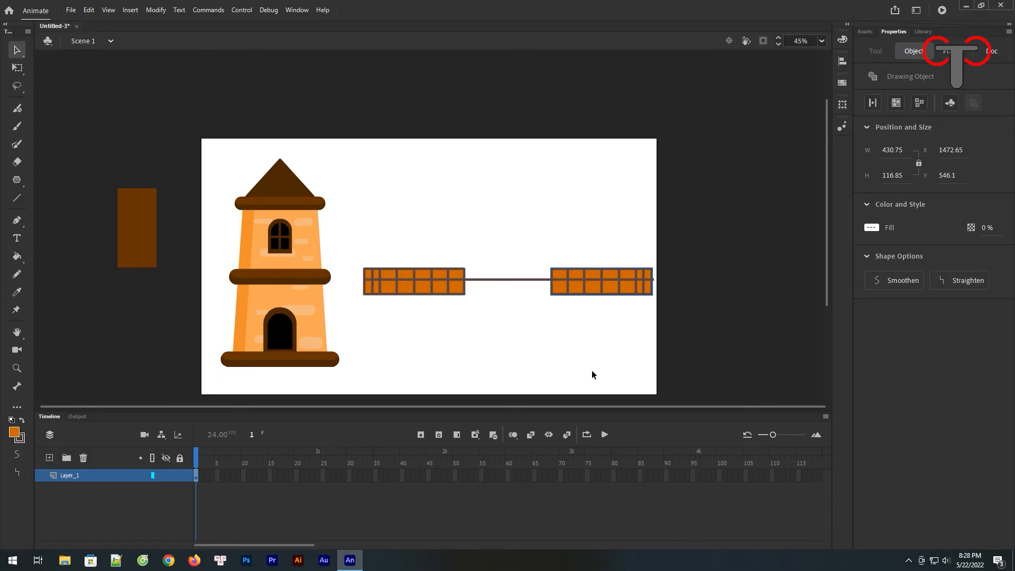
{"action": "key", "text": "Right"}
{"action": "key", "text": "Right"}
{"action": "key", "text": "Right"}
{"action": "key", "text": "Right"}
{"action": "key", "text": "Right"}
{"action": "key", "text": "Right"}
{"action": "key", "text": "Right"}
{"action": "key", "text": "Right"}
{"action": "key", "text": "Right"}
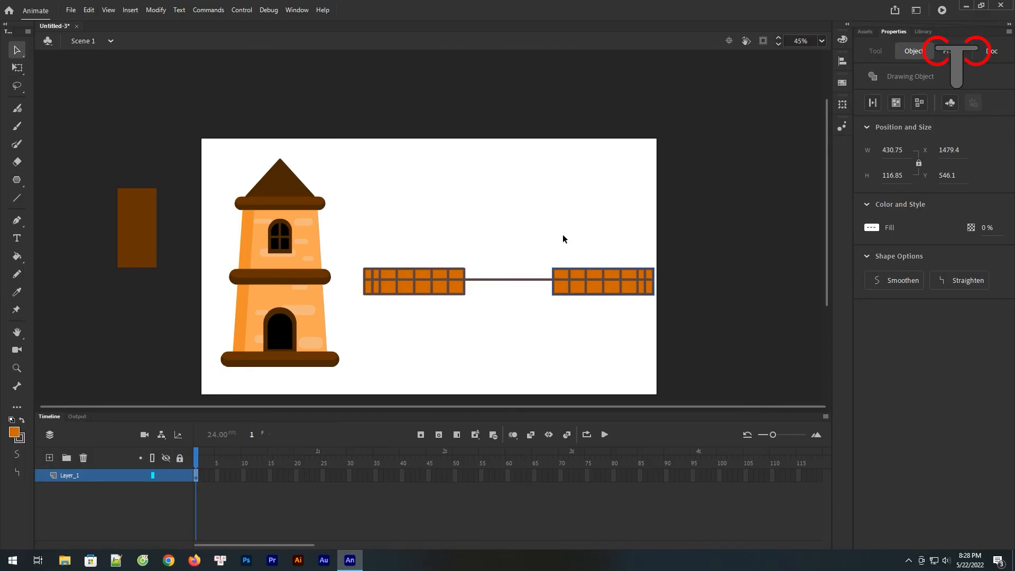
- Combine the left and right orange frames into one drawing object
{"action": "left_click", "coordinate": [562, 237]}
{"action": "left_click", "coordinate": [574, 274]}
{"action": "left_click", "coordinate": [461, 269], "text": "shift"}
{"action": "left_click", "coordinate": [555, 199]}
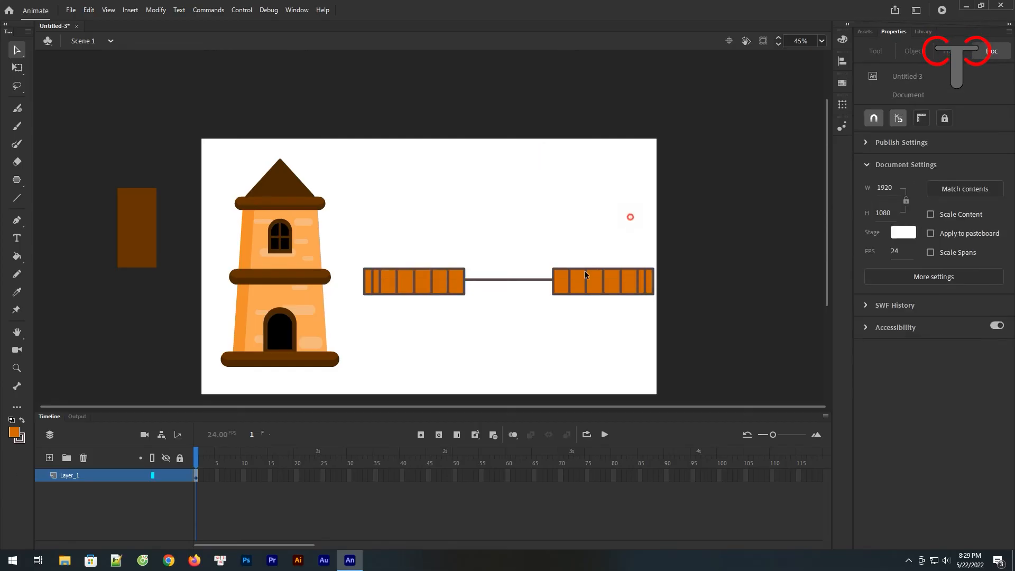
{"action": "left_click_drag", "start_coordinate": [629, 217], "coordinate": [412, 343]}
{"action": "left_click", "coordinate": [534, 239]}
- Bring the long horizontal line in front of the combined frames
{"action": "left_click", "coordinate": [505, 280]}
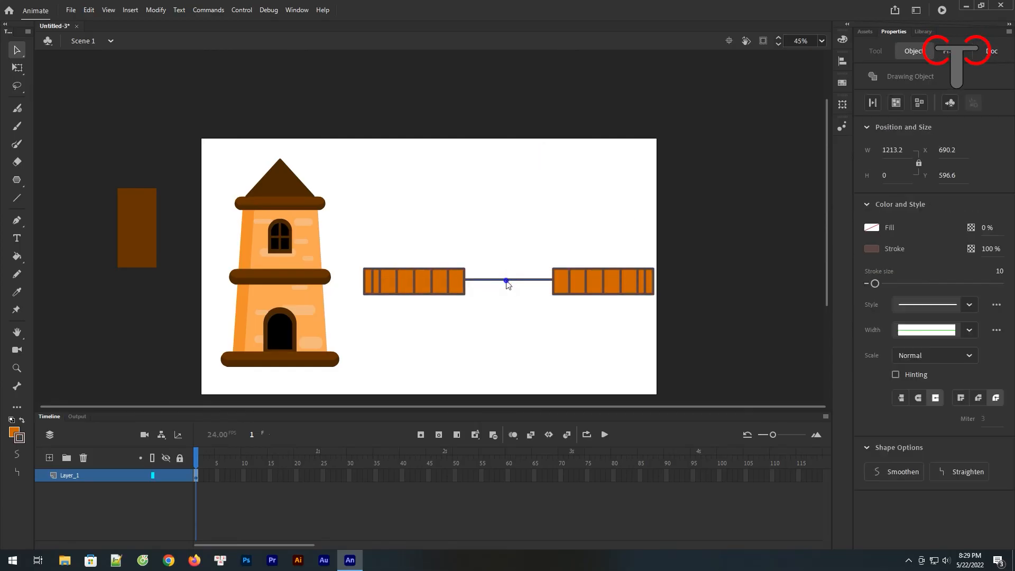
{"action": "right_click", "coordinate": [507, 283]}
{"action": "mouse_move", "coordinate": [584, 403]}
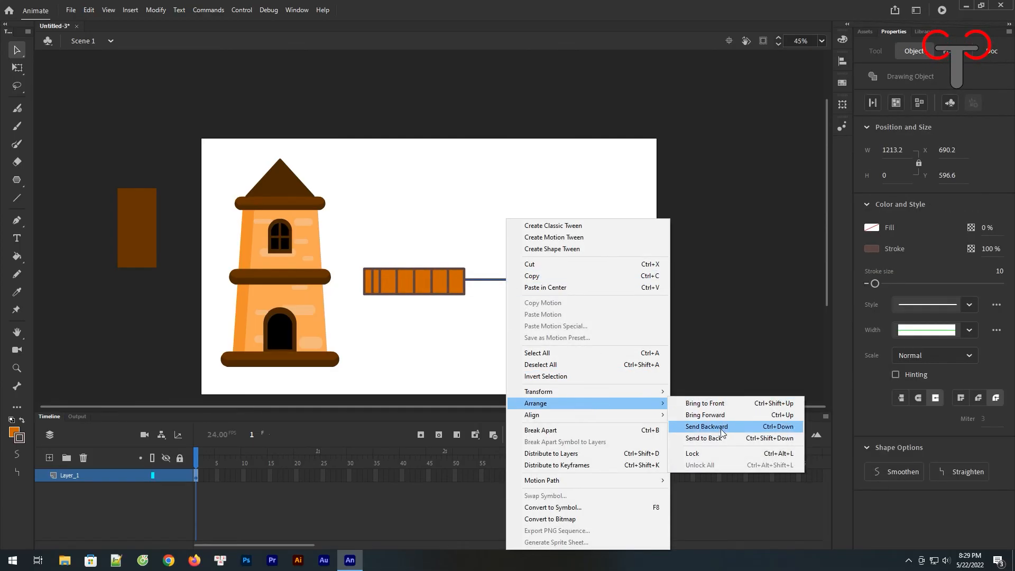
{"action": "left_click", "coordinate": [702, 403]}
- Align the vertical centres of the line and the frames and combine them into one drawing object
{"action": "left_click_drag", "start_coordinate": [613, 221], "coordinate": [412, 329]}
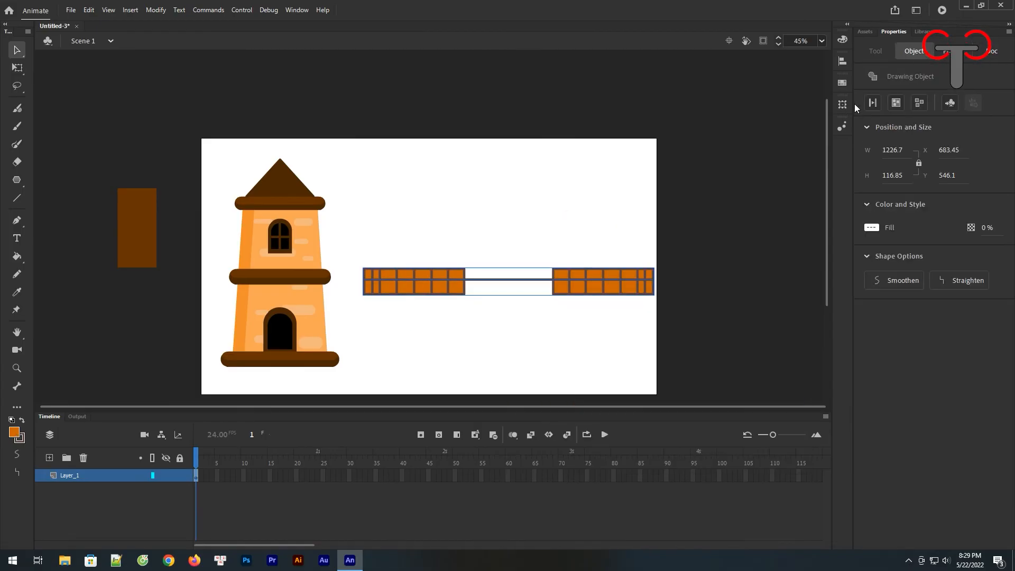
{"action": "left_click", "coordinate": [842, 62]}
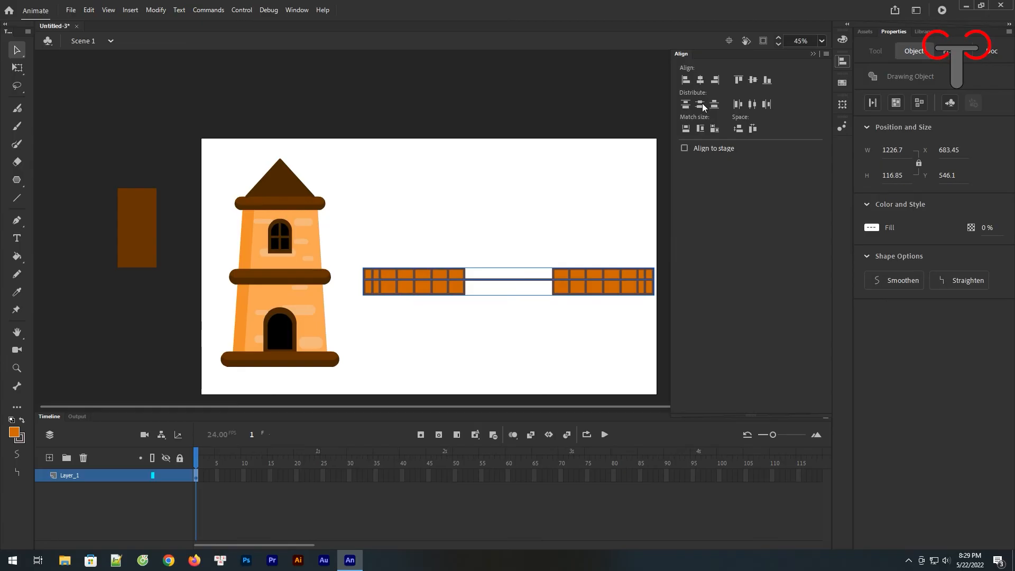
{"action": "left_click", "coordinate": [753, 81]}
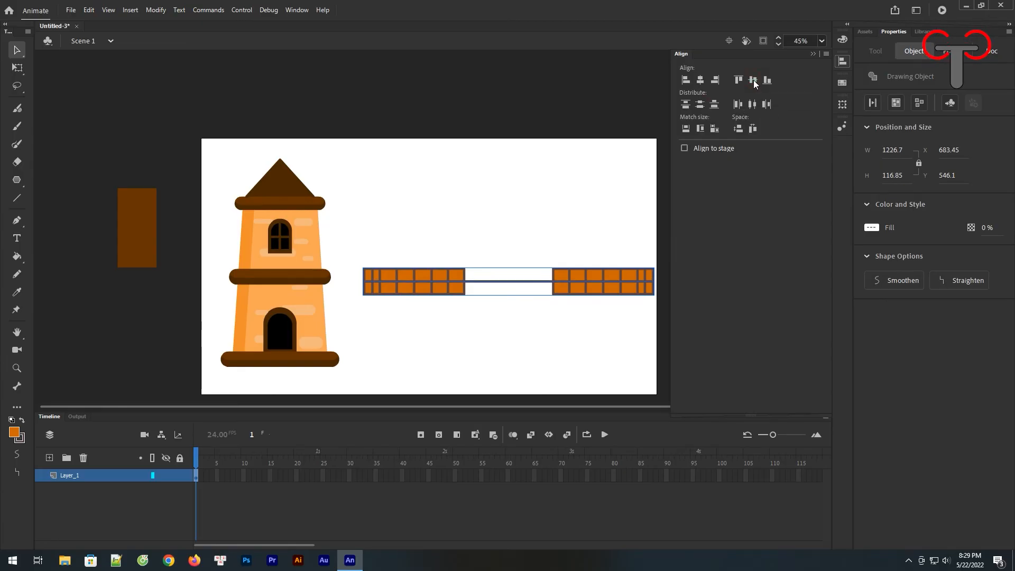
{"action": "left_click", "coordinate": [557, 199]}
{"action": "left_click_drag", "start_coordinate": [631, 229], "coordinate": [418, 357]}
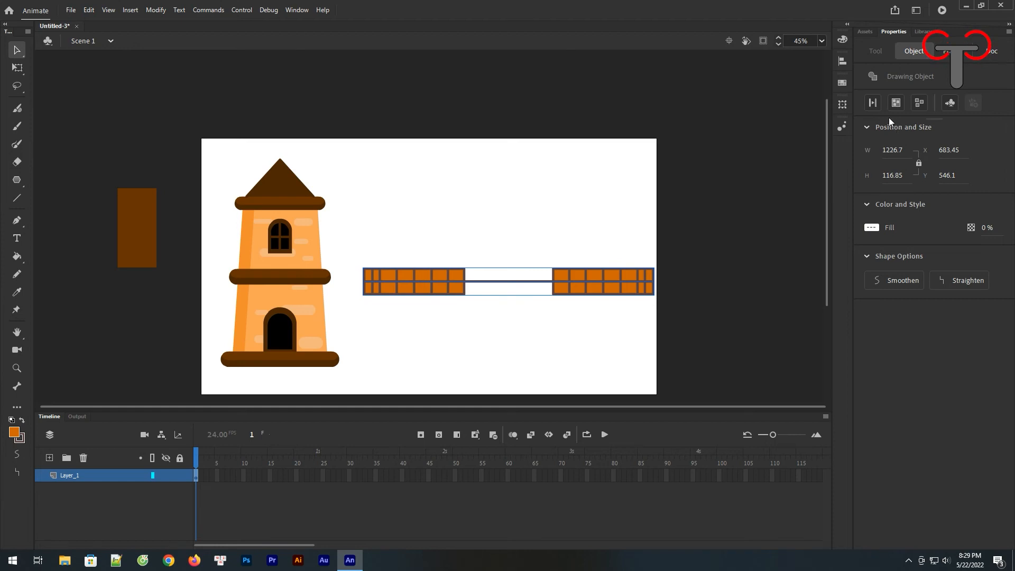
{"action": "left_click", "coordinate": [588, 168]}
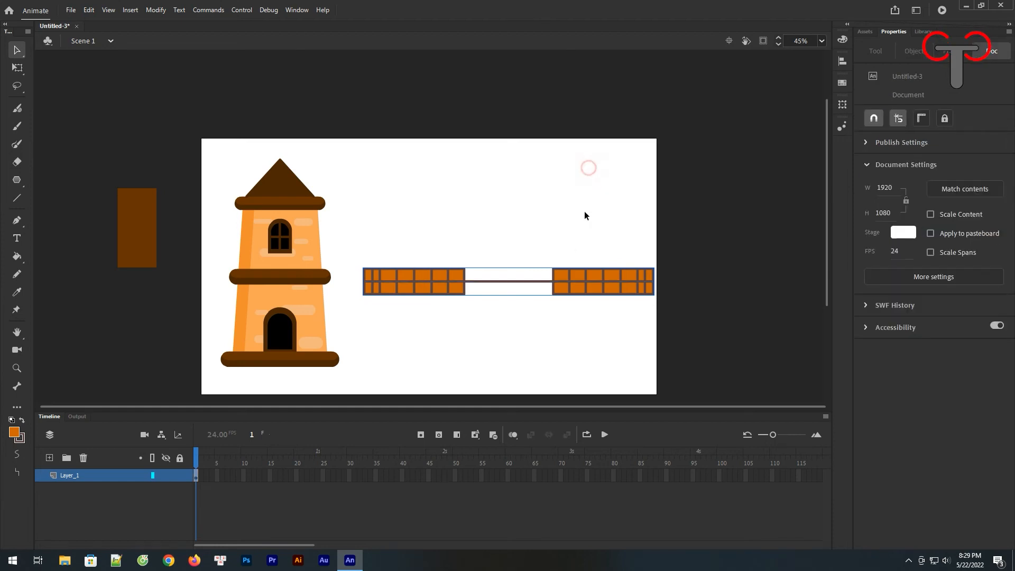
- Duplicate the horizontal sail pair above the original and rotate the copy 90 degrees to stand vertically
{"action": "mouse_move", "coordinate": [577, 281]}
{"action": "left_mouse_down"}
{"action": "mouse_move", "coordinate": [562, 219]}
{"action": "mouse_move", "coordinate": [573, 215]}
{"action": "left_mouse_up"}
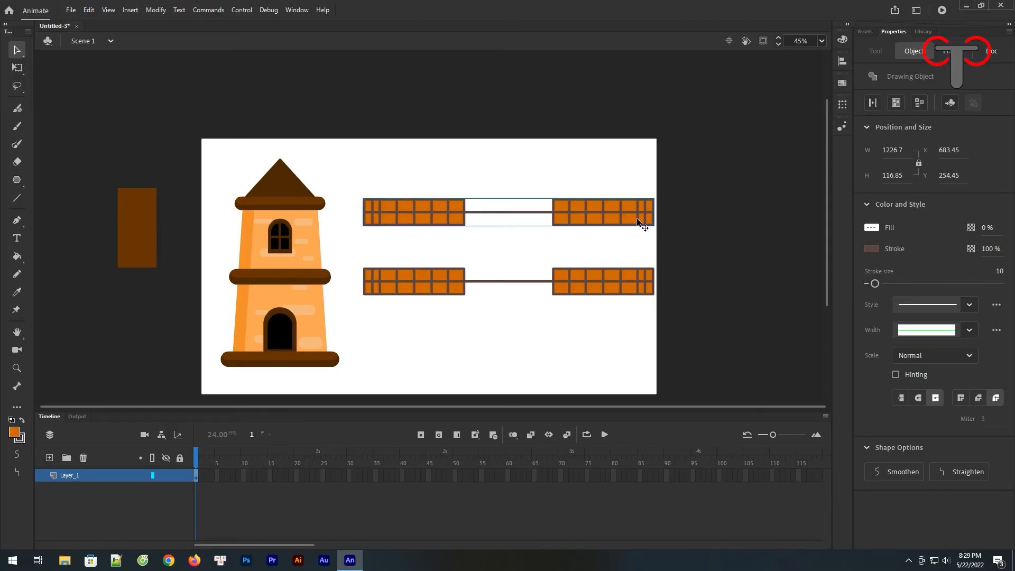
{"action": "key", "text": "q"}
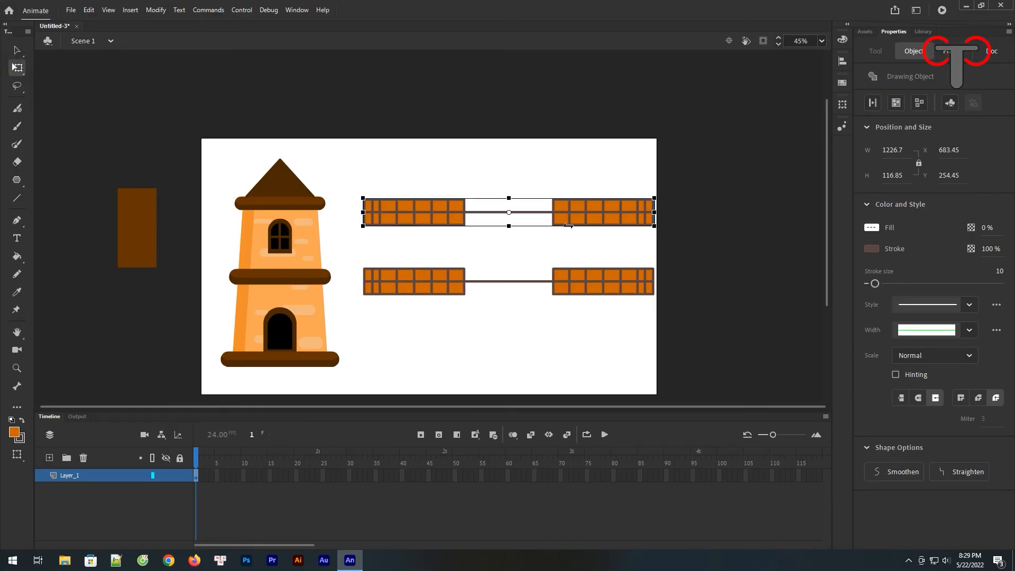
{"action": "left_click_drag", "start_coordinate": [657, 230], "coordinate": [550, 268]}
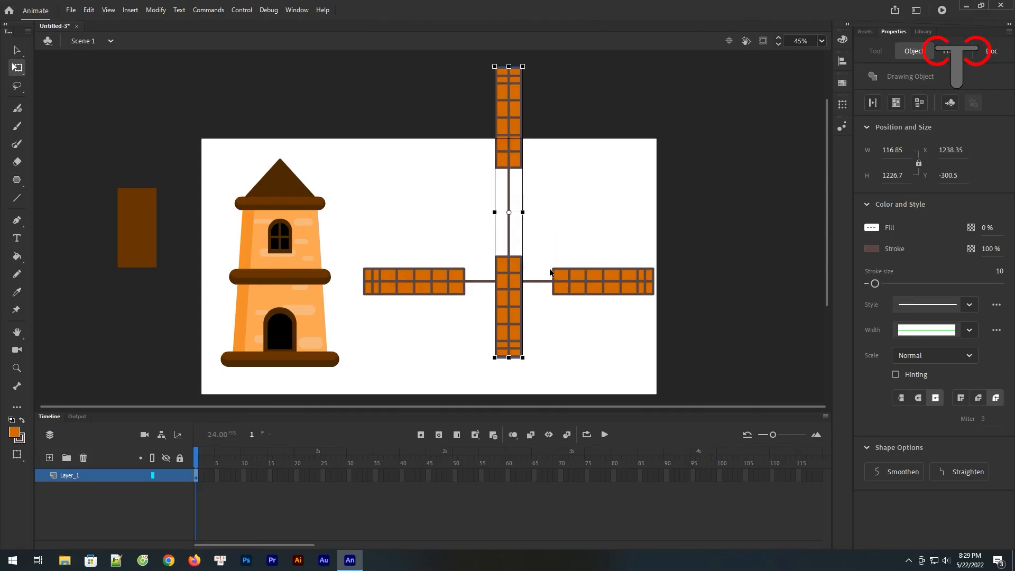
- Align the centres of the vertical and horizontal sail pairs into a cross and combine them into one drawing object
{"action": "left_click_drag", "start_coordinate": [602, 140], "coordinate": [435, 377]}
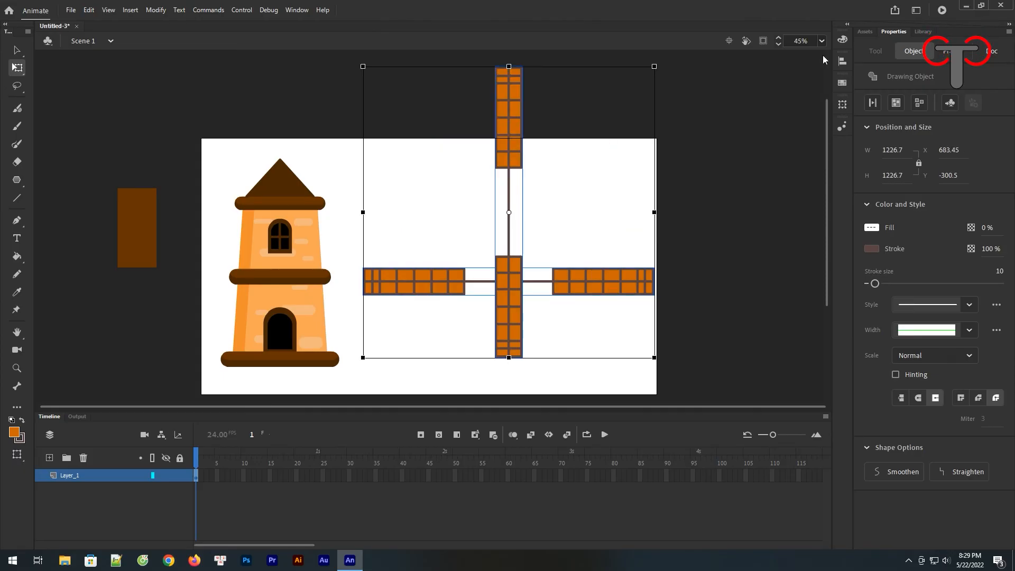
{"action": "key", "text": "ctrl+k"}
{"action": "left_click", "coordinate": [706, 80]}
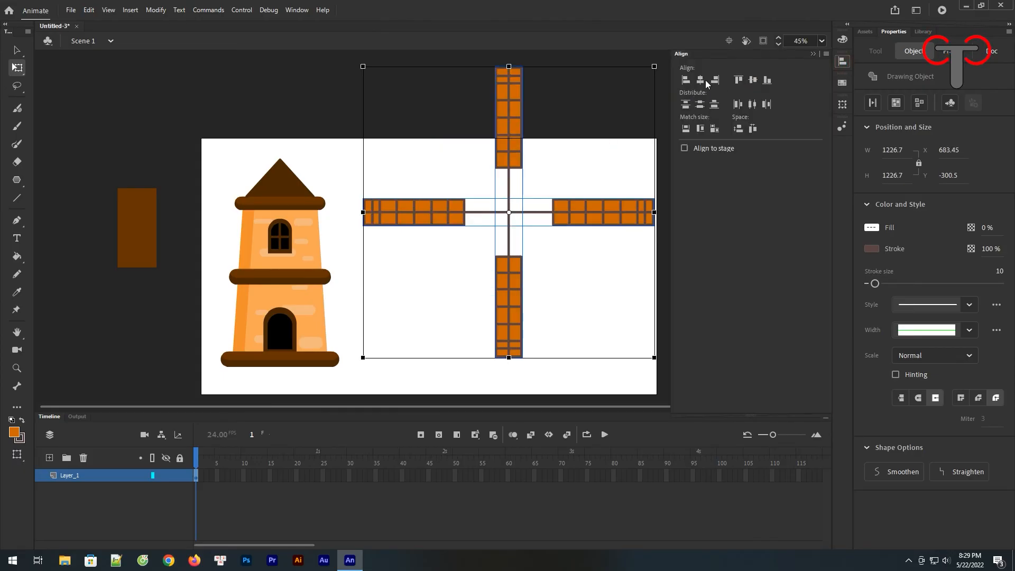
{"action": "left_click", "coordinate": [576, 166]}
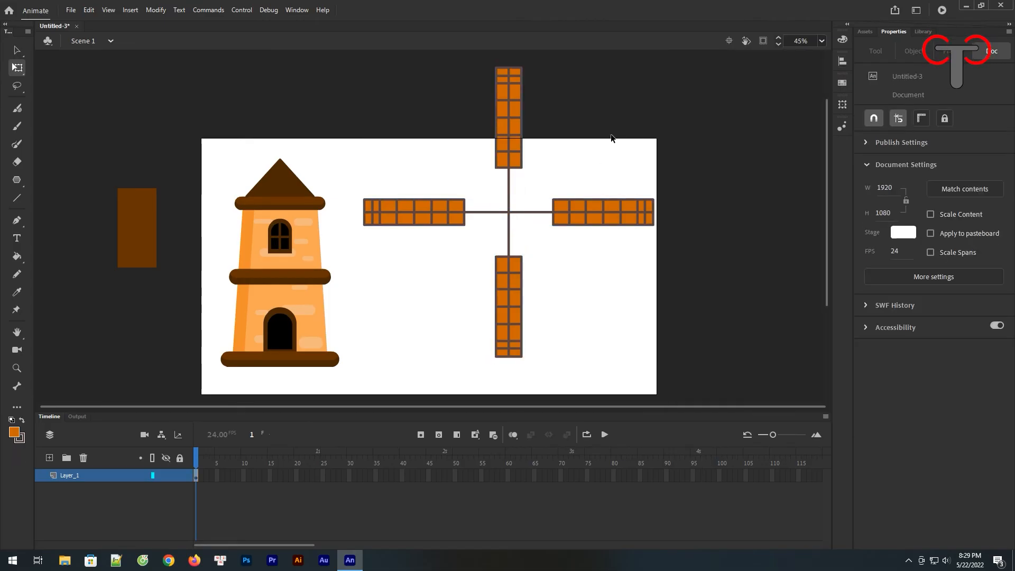
{"action": "left_click", "coordinate": [547, 214]}
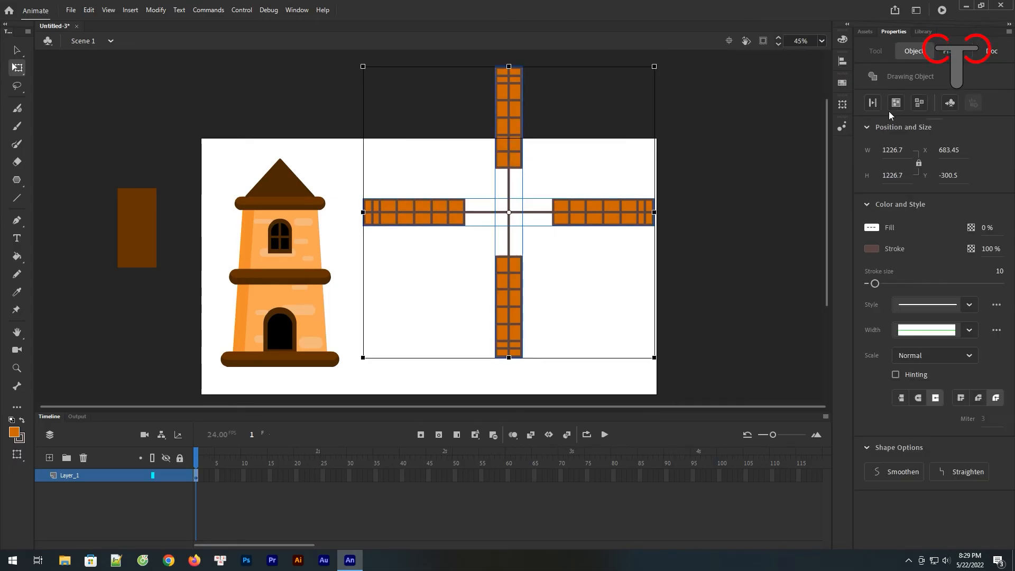
- Centre the sail cross on the tower's upper brown band and rotate it about 45 degrees into an X
{"action": "left_click_drag", "start_coordinate": [579, 213], "coordinate": [353, 204]}
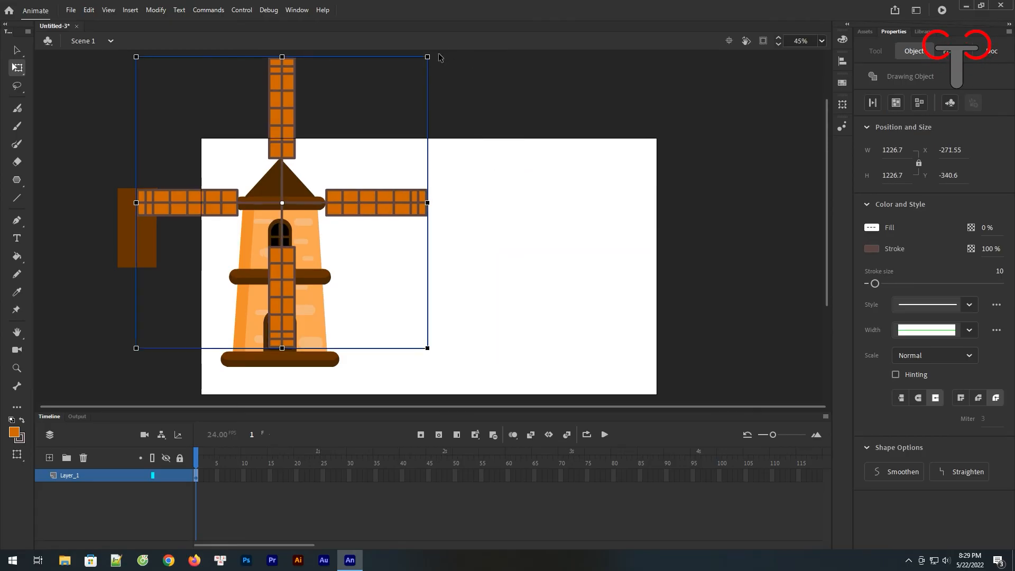
{"action": "left_click_drag", "start_coordinate": [436, 56], "coordinate": [474, 144]}
{"action": "left_click", "coordinate": [476, 142]}
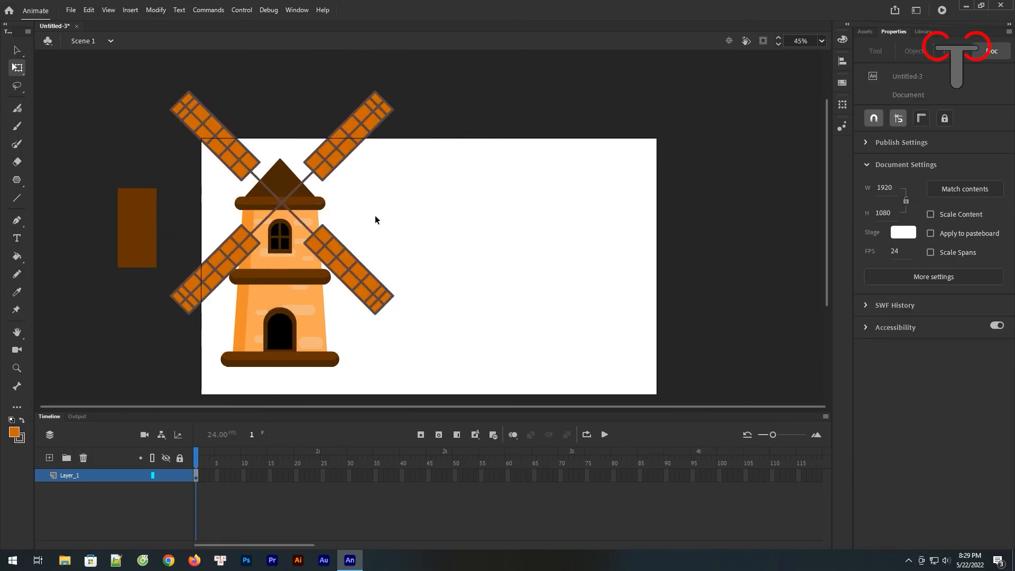
- Move the whole windmill horizontally to the middle of the stage
{"action": "left_click_drag", "start_coordinate": [488, 100], "coordinate": [153, 337]}
{"action": "left_click", "coordinate": [448, 222]}
{"action": "left_click_drag", "start_coordinate": [410, 143], "coordinate": [407, 312]}
{"action": "left_click", "coordinate": [565, 226]}
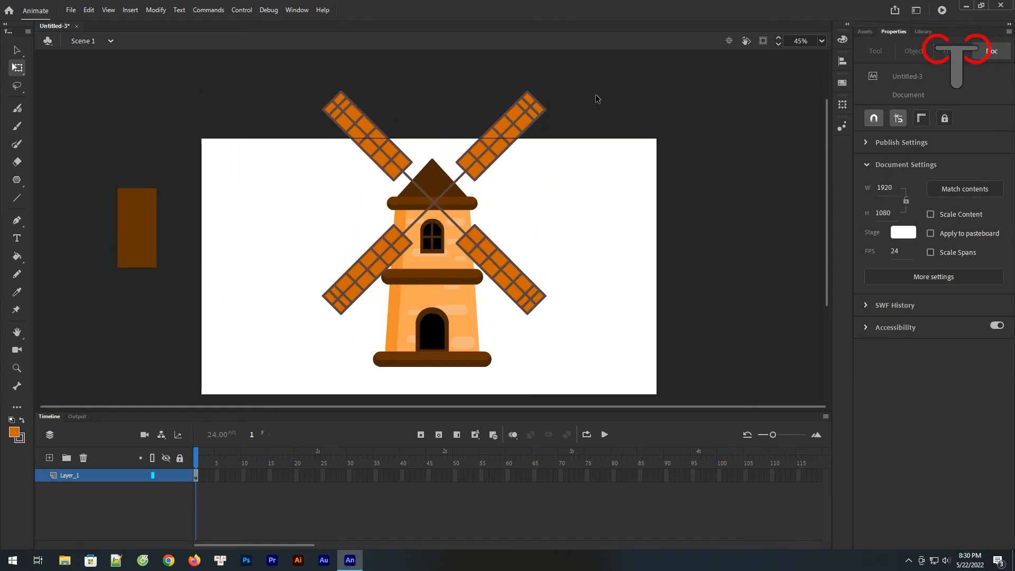
- Align the horizontal centres of the tower and the sail cross, undoing the vertical alignment attempt
{"action": "left_click_drag", "start_coordinate": [595, 94], "coordinate": [309, 367]}
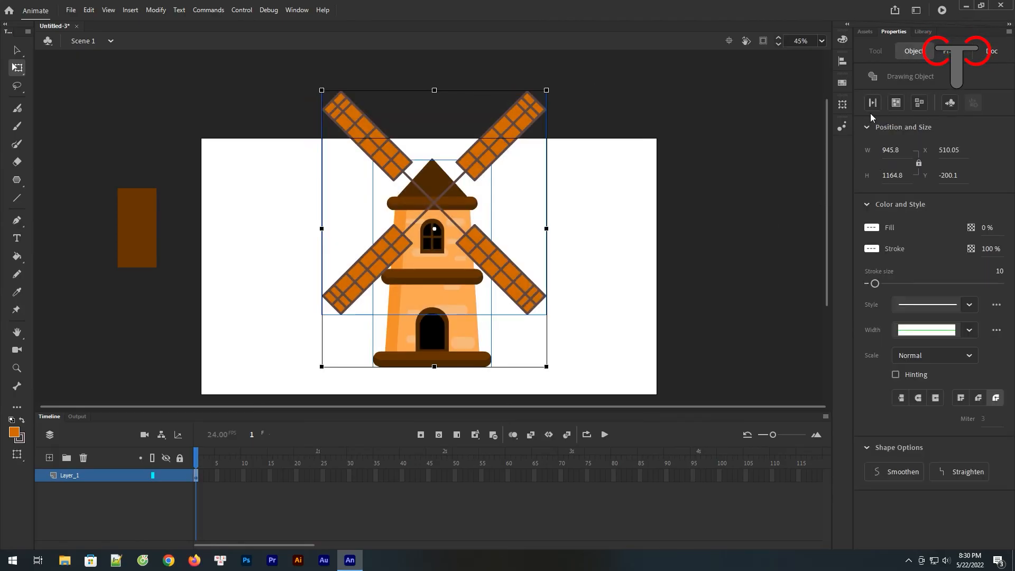
{"action": "left_click", "coordinate": [842, 62]}
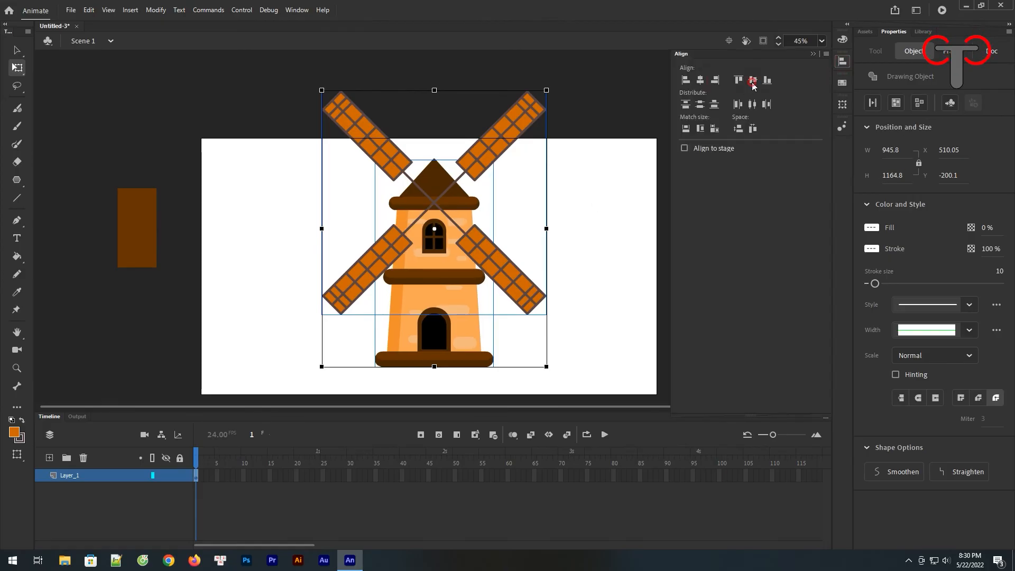
{"action": "left_click", "coordinate": [752, 79]}
{"action": "key", "text": "ctrl+z"}
{"action": "left_click", "coordinate": [543, 214]}
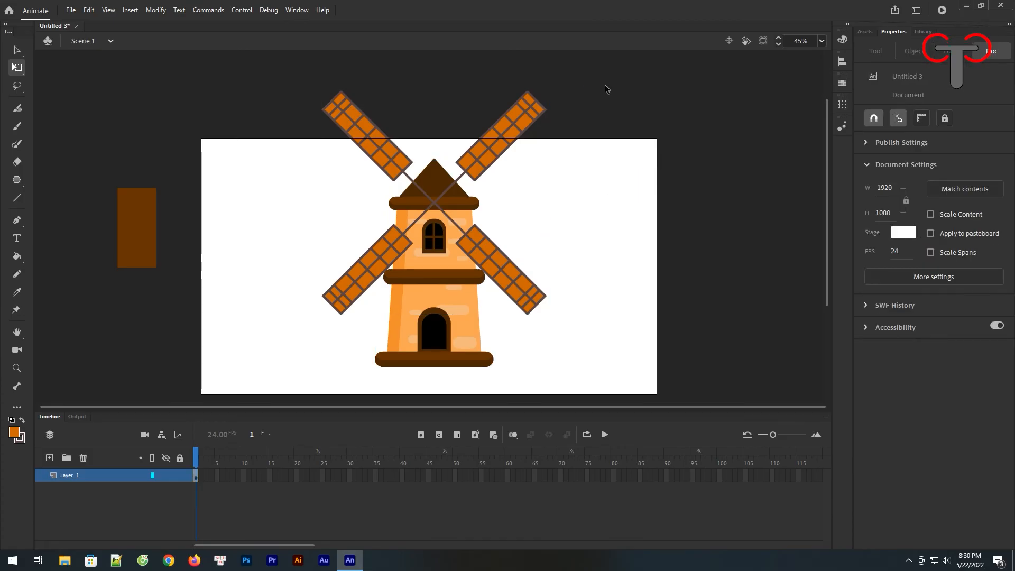
{"action": "left_click_drag", "start_coordinate": [607, 87], "coordinate": [251, 398]}
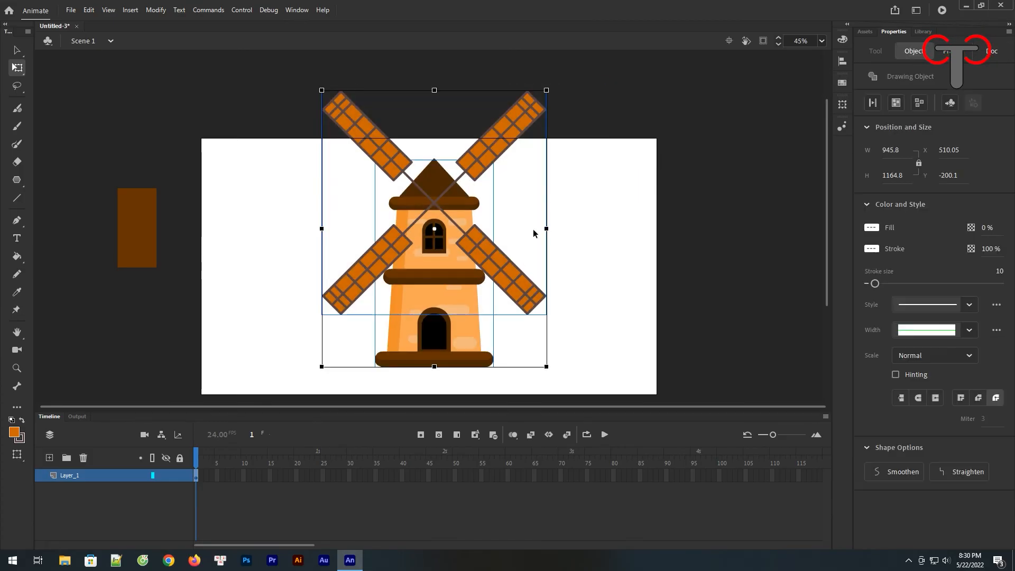
{"action": "left_click", "coordinate": [600, 202]}
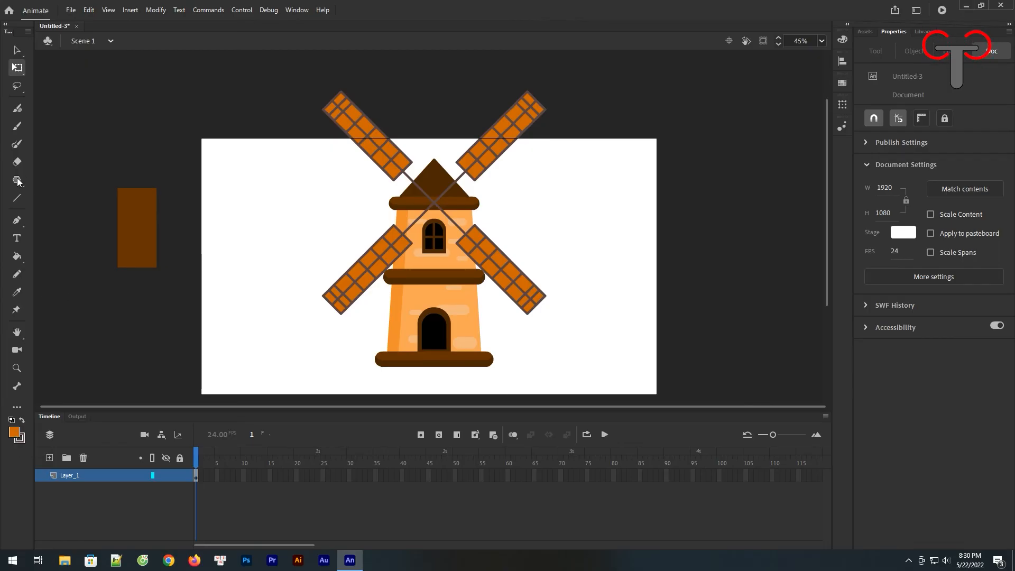
- Draw a small orange hub circle with a brown outline where the sails cross and align its horizontal centre with the windmill
{"action": "left_click_drag", "start_coordinate": [21, 179], "coordinate": [50, 194]}
{"action": "left_click", "coordinate": [53, 197]}
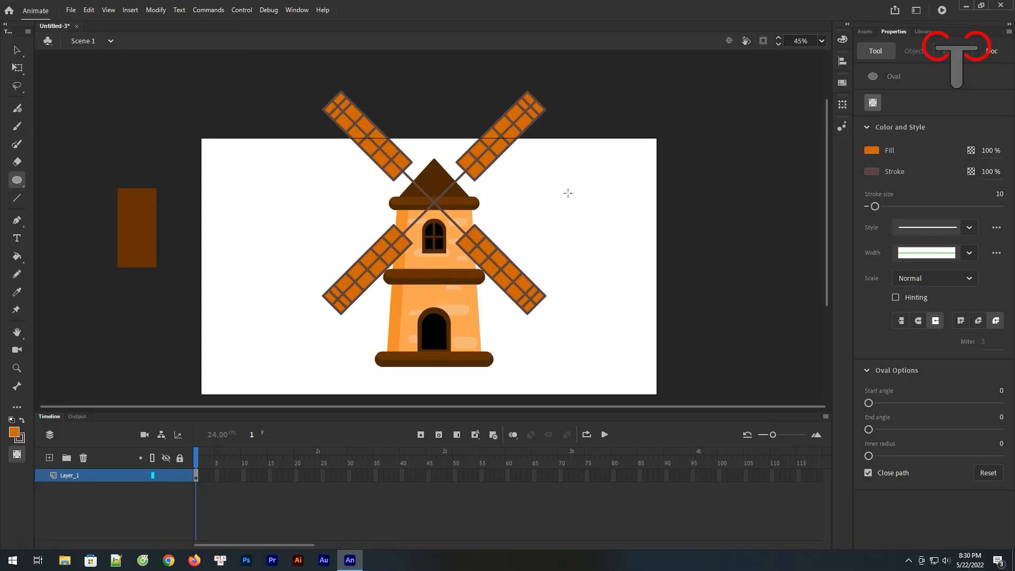
{"action": "mouse_move", "coordinate": [567, 192]}
{"action": "left_mouse_down"}
{"action": "mouse_move", "coordinate": [585, 212]}
{"action": "mouse_move", "coordinate": [577, 201]}
{"action": "mouse_move", "coordinate": [439, 202]}
{"action": "left_mouse_up"}
{"action": "key", "text": "v"}
{"action": "left_click", "coordinate": [512, 199]}
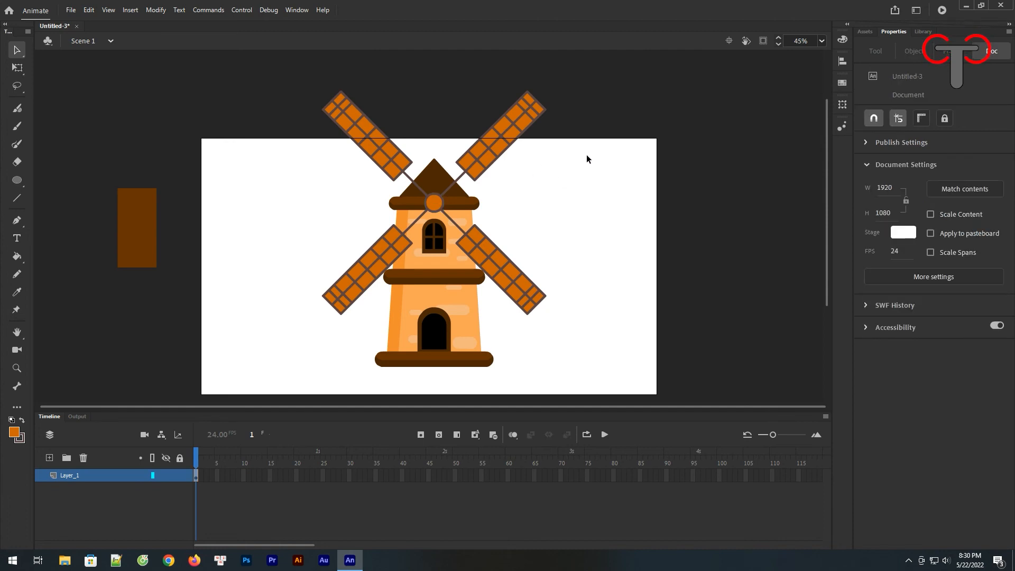
{"action": "left_click_drag", "start_coordinate": [585, 155], "coordinate": [290, 312]}
{"action": "left_click", "coordinate": [842, 61]}
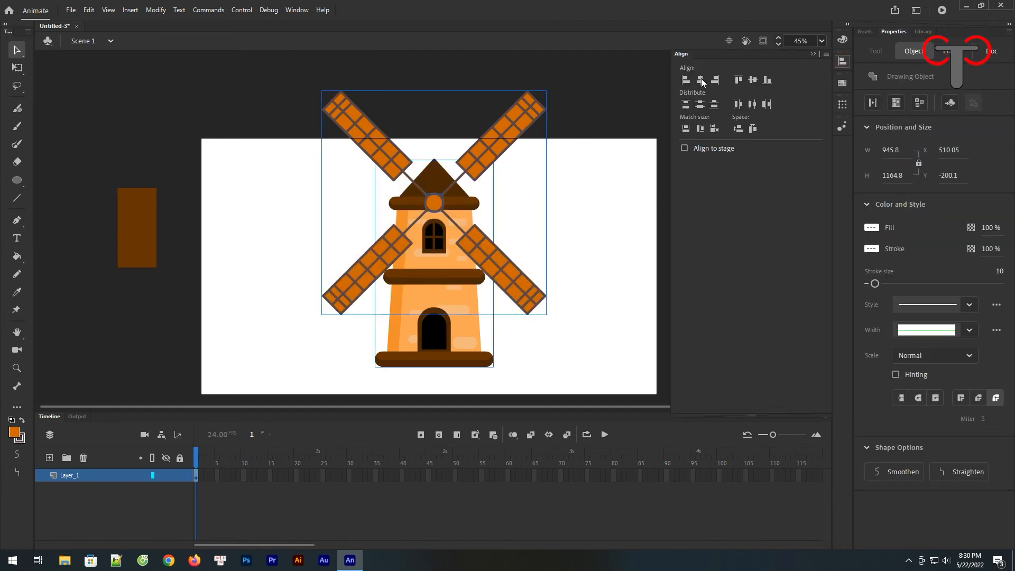
{"action": "left_click", "coordinate": [582, 179]}
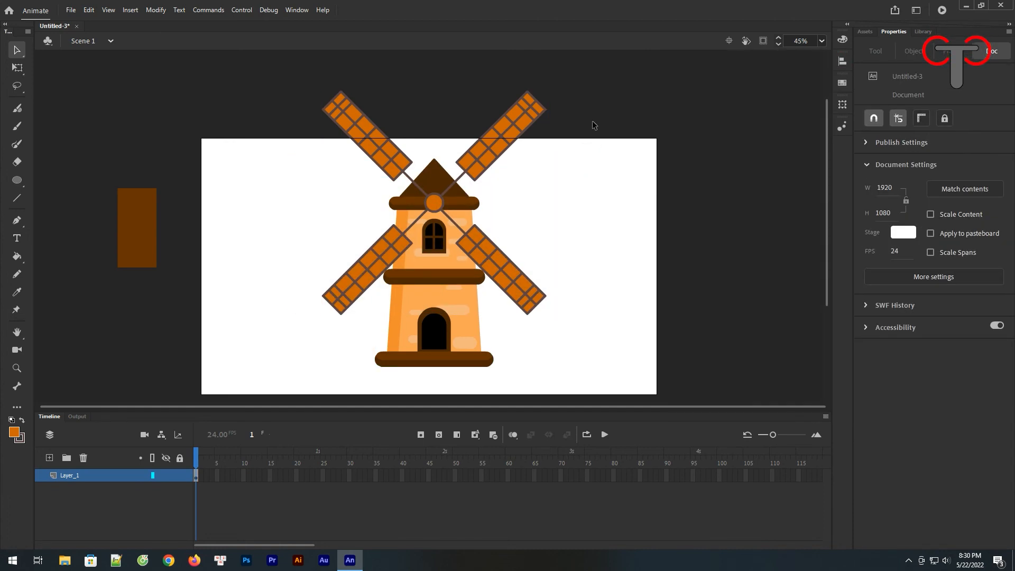
- Scale the whole windmill down to about 656 by 808 px and move it down so it fits within the stage
{"action": "mouse_move", "coordinate": [606, 69]}
{"action": "left_mouse_down"}
{"action": "mouse_move", "coordinate": [387, 309]}
{"action": "mouse_move", "coordinate": [294, 370]}
{"action": "left_mouse_up"}
{"action": "left_click", "coordinate": [18, 68]}
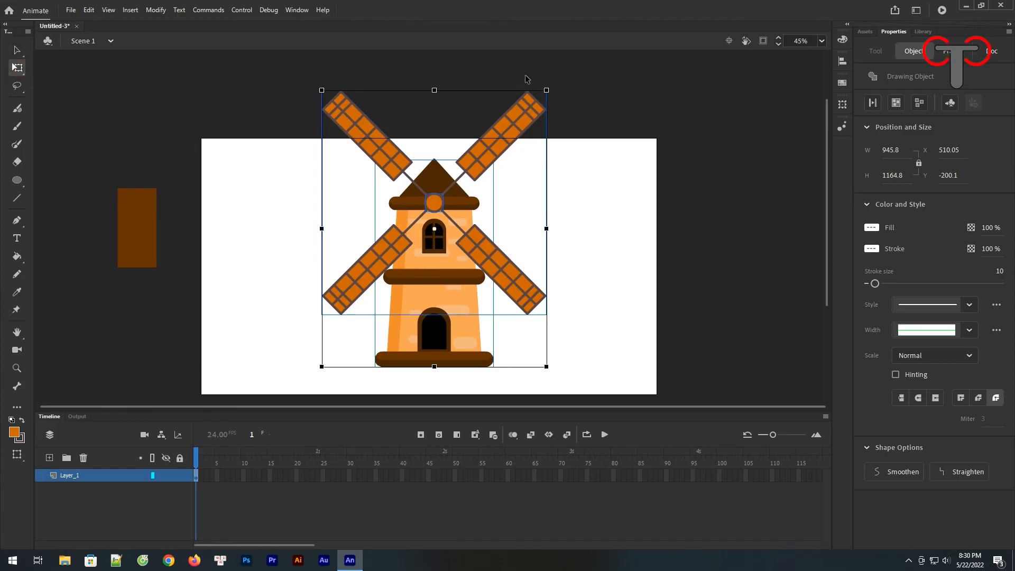
{"action": "left_click_drag", "start_coordinate": [546, 90], "coordinate": [512, 130]}
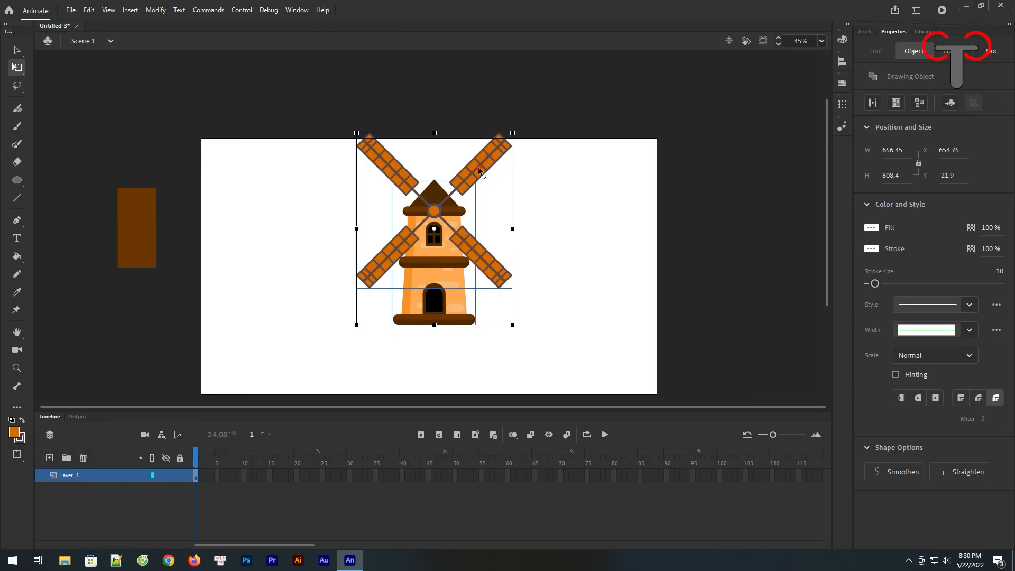
{"action": "left_click_drag", "start_coordinate": [475, 166], "coordinate": [474, 184]}
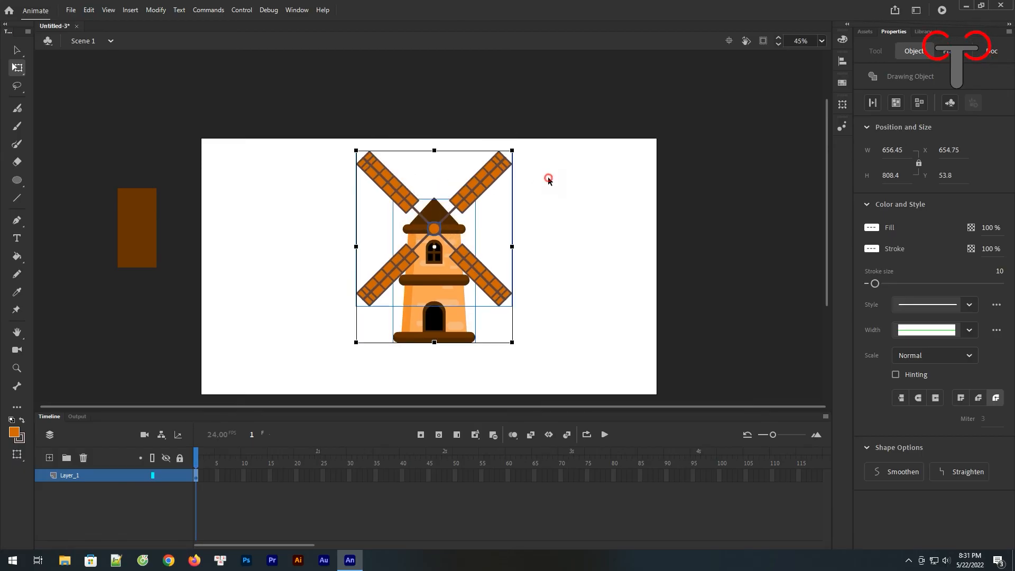
{"action": "left_click", "coordinate": [548, 180]}
- Draw a flat grey oval without a stroke, about 617 by 102 px, across the windmill's base as a ground shadow
{"action": "key", "text": "z"}
{"action": "left_click_drag", "start_coordinate": [275, 97], "coordinate": [534, 368]}
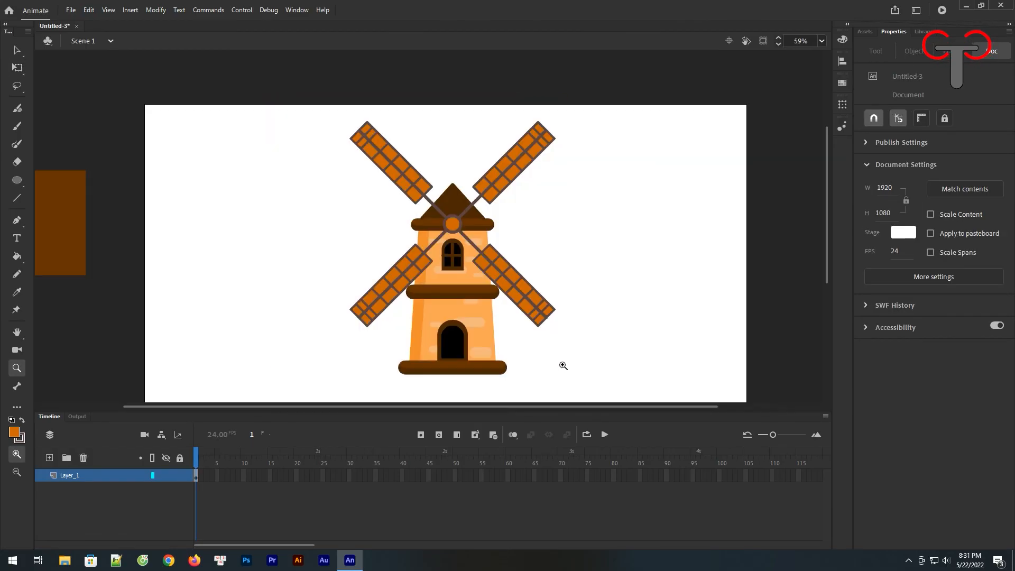
{"action": "left_click_drag", "start_coordinate": [321, 97], "coordinate": [594, 403]}
{"action": "left_click_drag", "start_coordinate": [538, 352], "coordinate": [512, 326]}
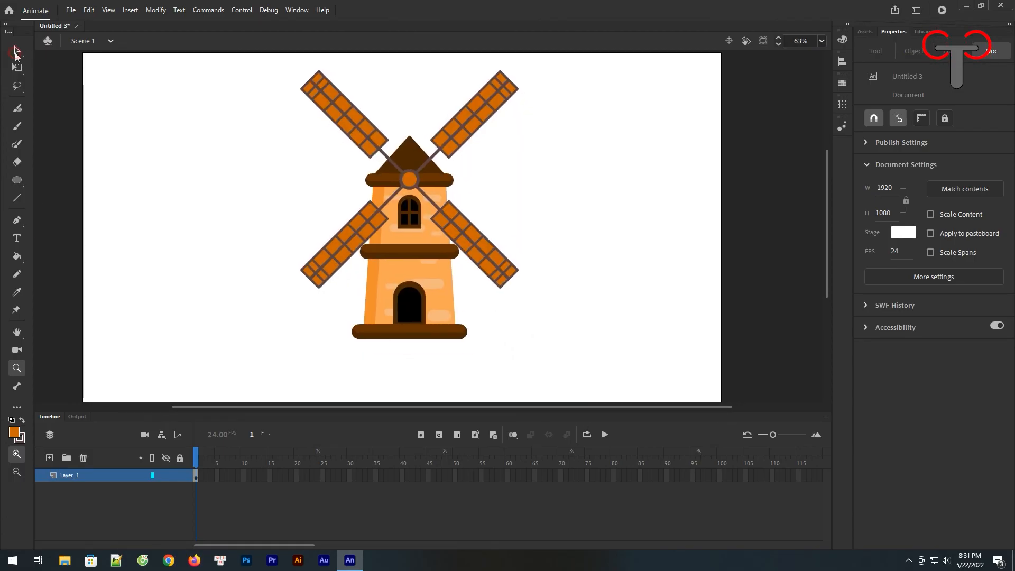
{"action": "left_click", "coordinate": [16, 51]}
{"action": "left_click", "coordinate": [14, 433]}
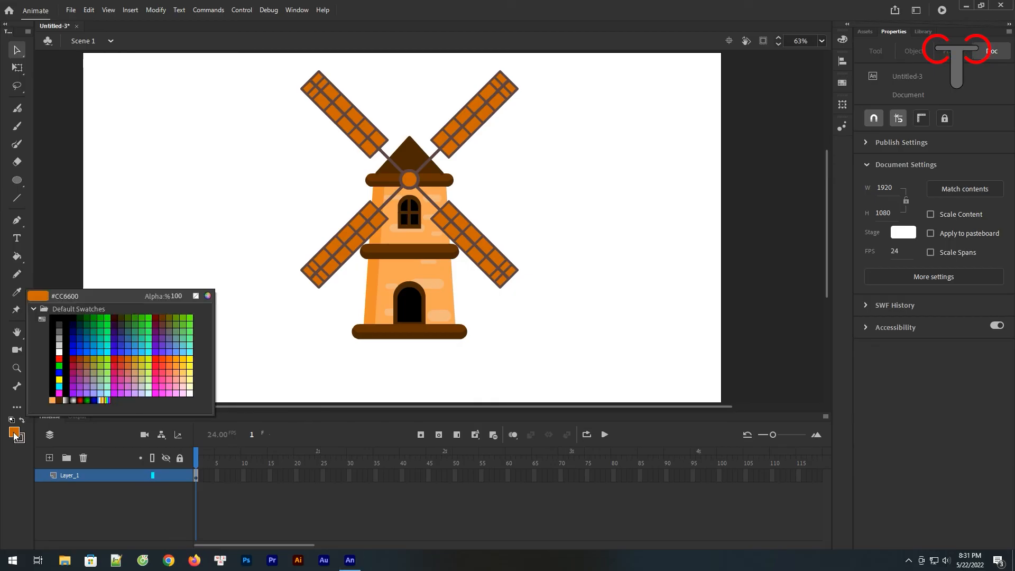
{"action": "left_click", "coordinate": [61, 338]}
{"action": "left_click", "coordinate": [20, 438]}
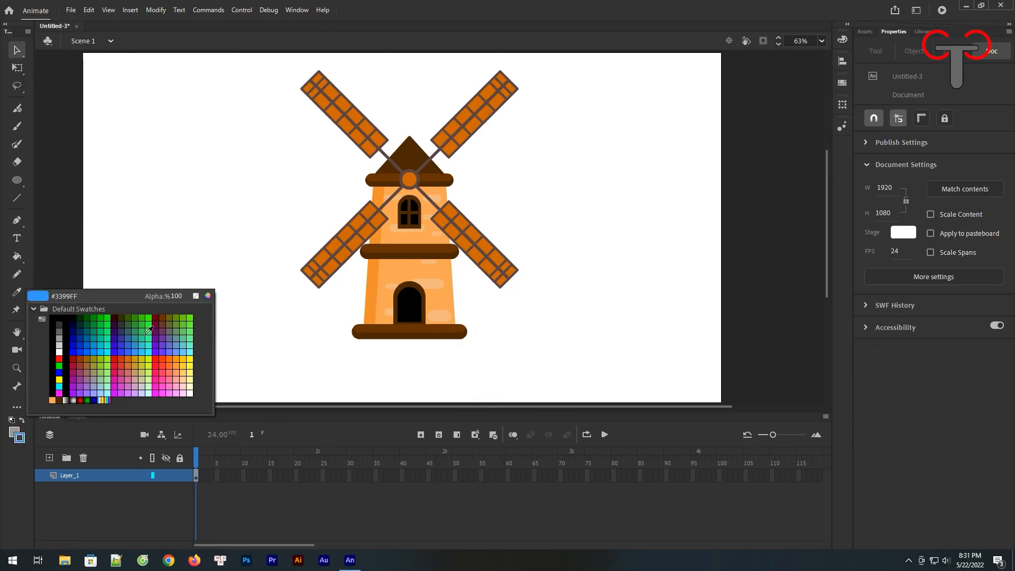
{"action": "left_click", "coordinate": [198, 296]}
{"action": "left_click", "coordinate": [20, 179]}
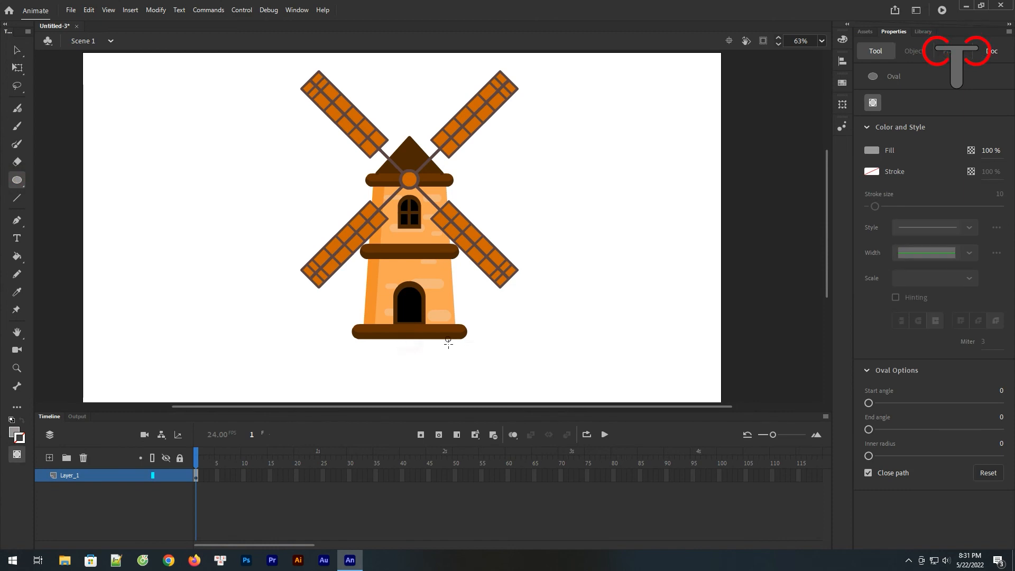
{"action": "left_click_drag", "start_coordinate": [450, 344], "coordinate": [512, 356]}
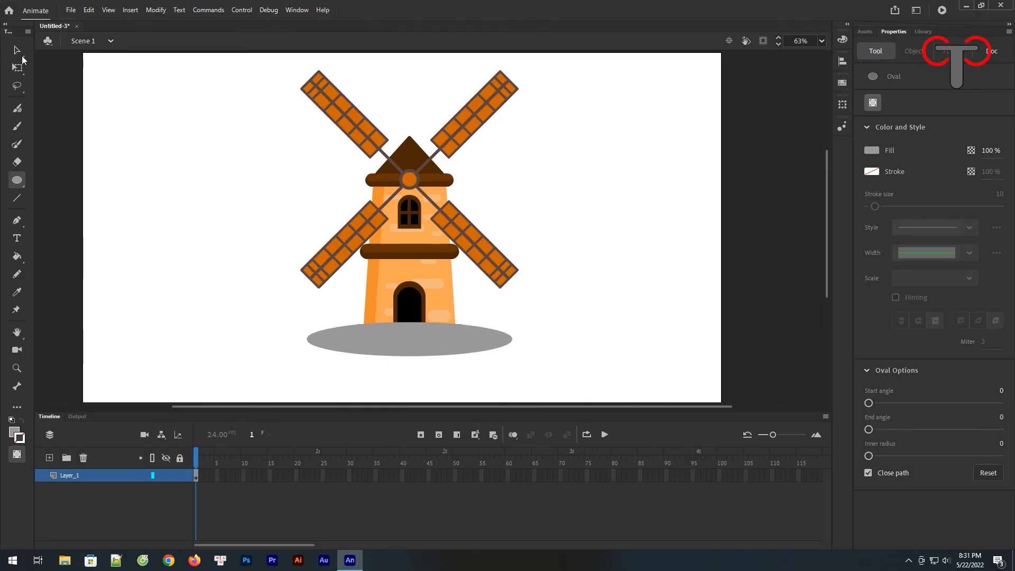
- Send the grey shadow oval to the back and move it up slightly behind the tower's base
{"action": "key", "text": "v"}
{"action": "left_click", "coordinate": [433, 348]}
{"action": "right_click", "coordinate": [491, 345]}
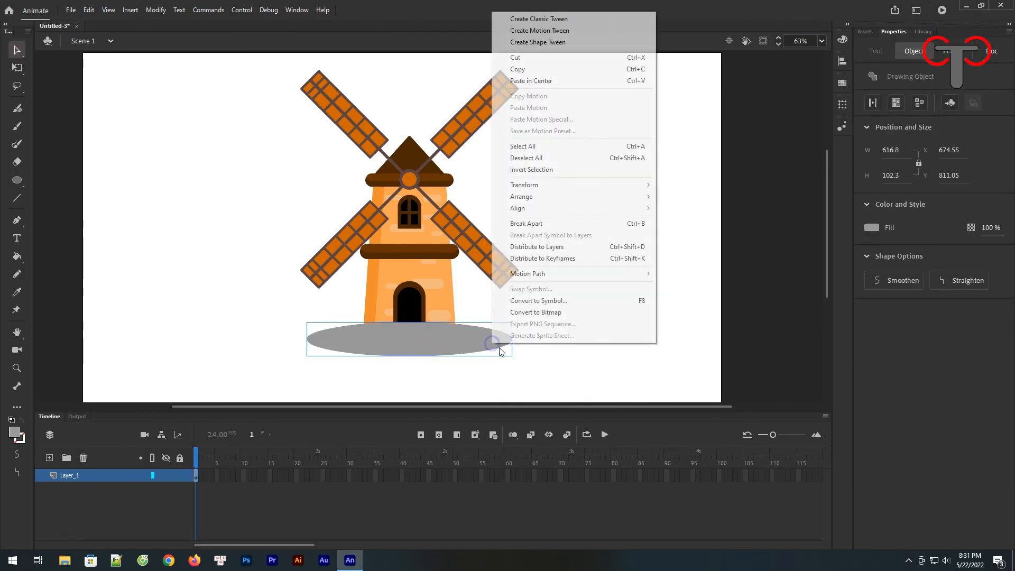
{"action": "mouse_move", "coordinate": [597, 200]}
{"action": "left_click", "coordinate": [707, 231]}
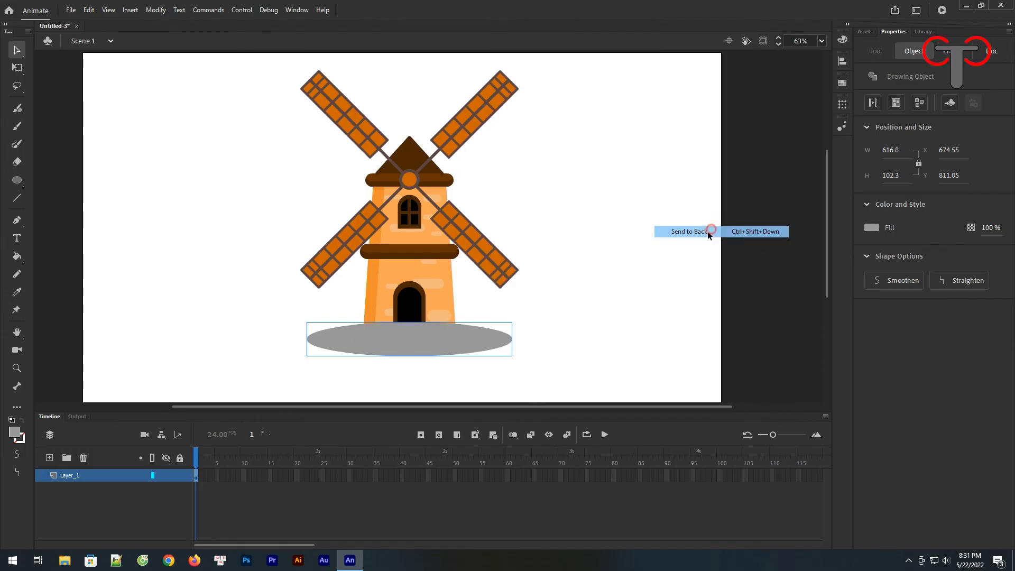
{"action": "left_click", "coordinate": [595, 232]}
{"action": "left_click_drag", "start_coordinate": [427, 346], "coordinate": [427, 341]}
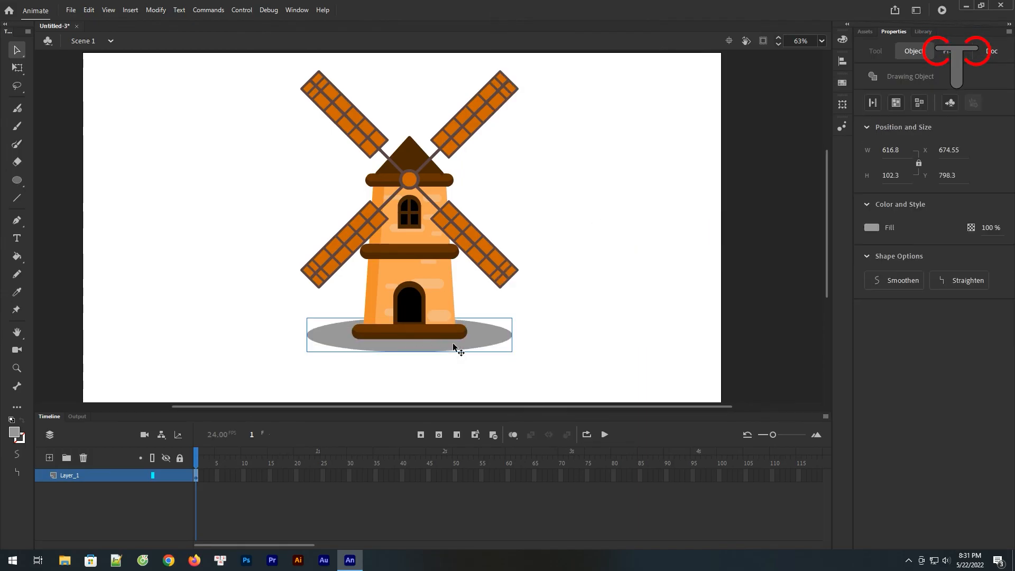
{"action": "left_click", "coordinate": [565, 224]}
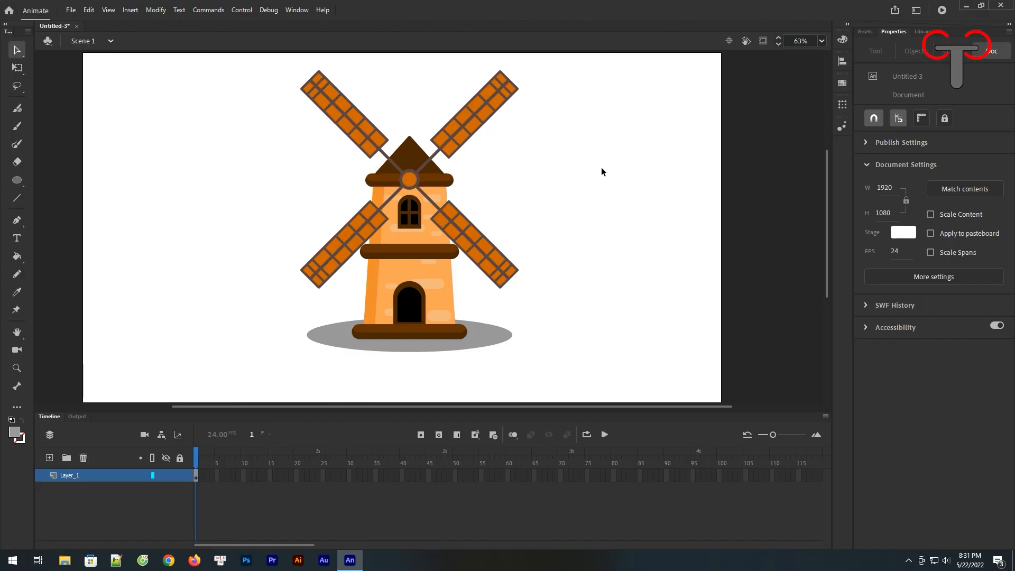
- Convert the sail cross into a Graphic symbol named wing
{"action": "left_click", "coordinate": [466, 132]}
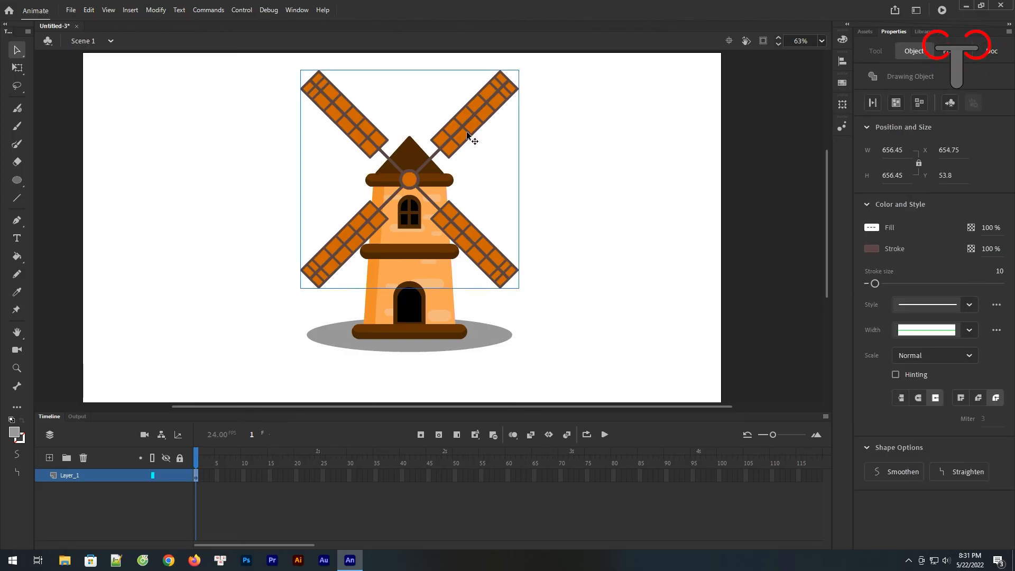
{"action": "right_click", "coordinate": [466, 131]}
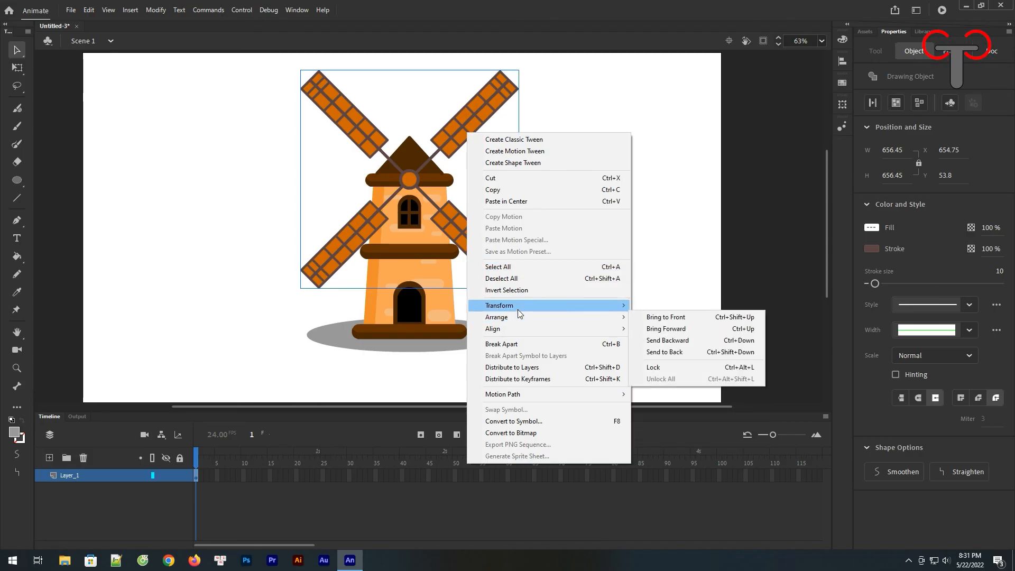
{"action": "left_click", "coordinate": [516, 421]}
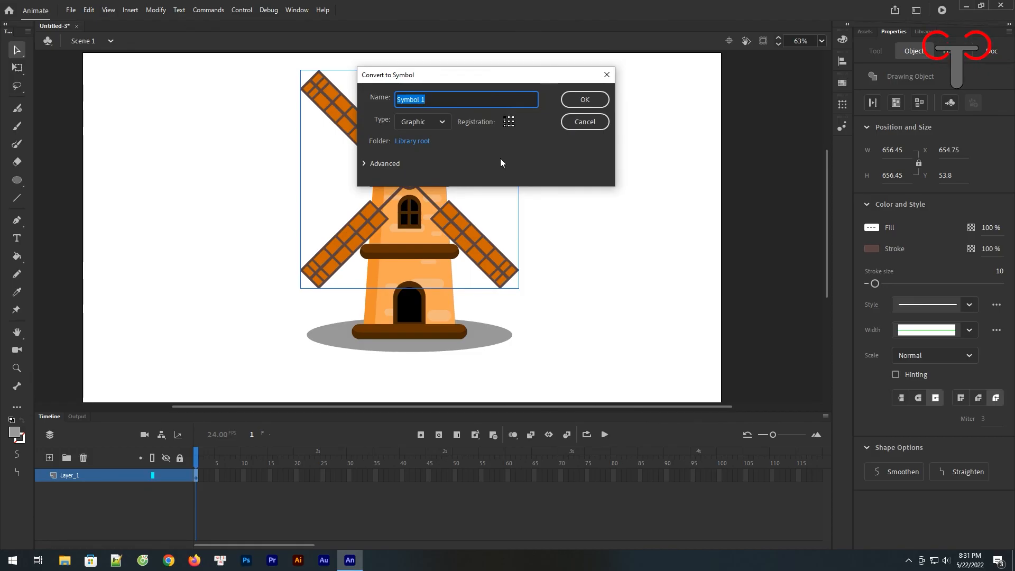
{"action": "type", "text": "wing"}
{"action": "left_click", "coordinate": [579, 97]}
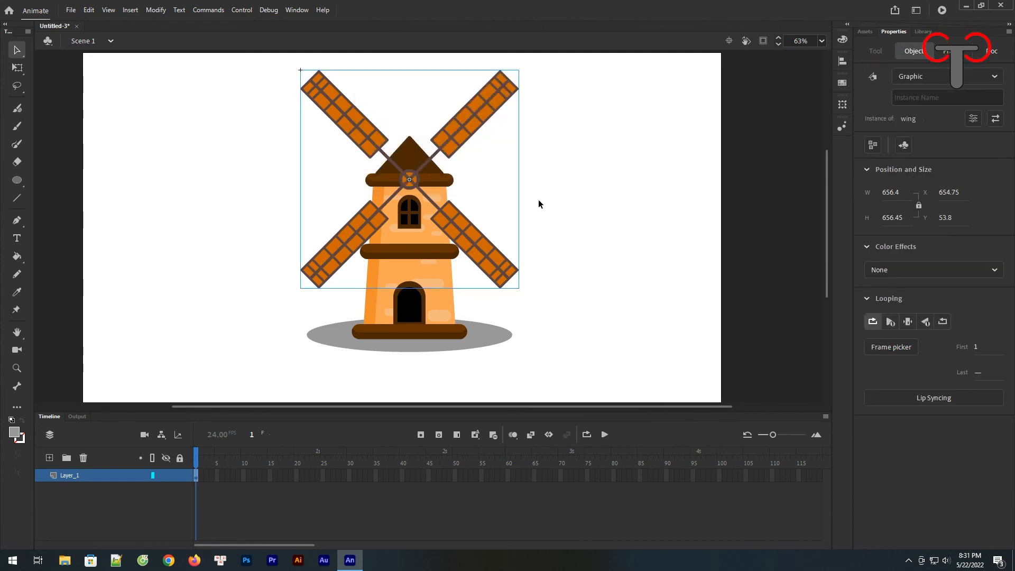
{"action": "left_click", "coordinate": [571, 150]}
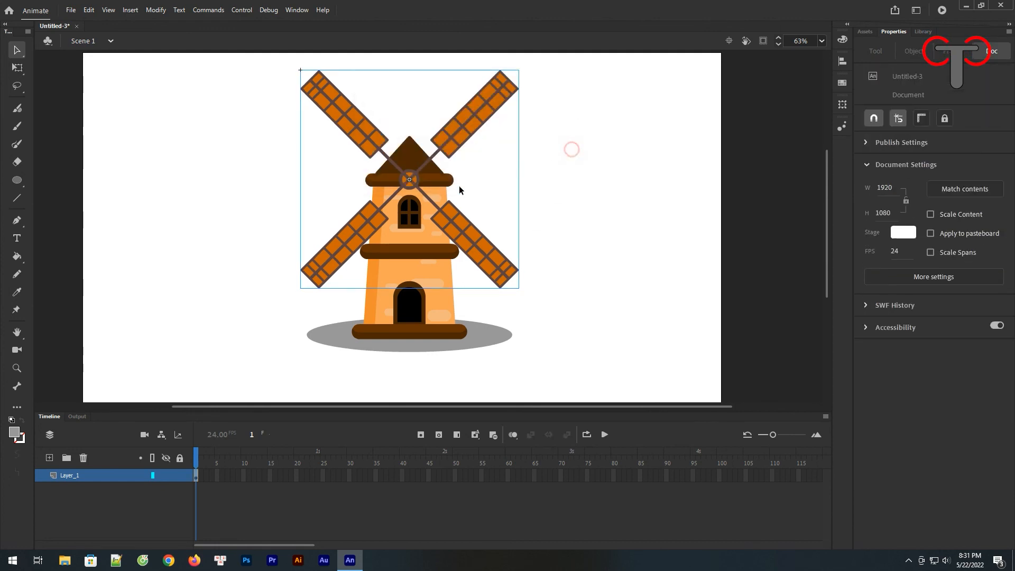
- Bring the orange hub circle to the front, above the sails
{"action": "left_click", "coordinate": [411, 190]}
{"action": "right_click", "coordinate": [411, 191]}
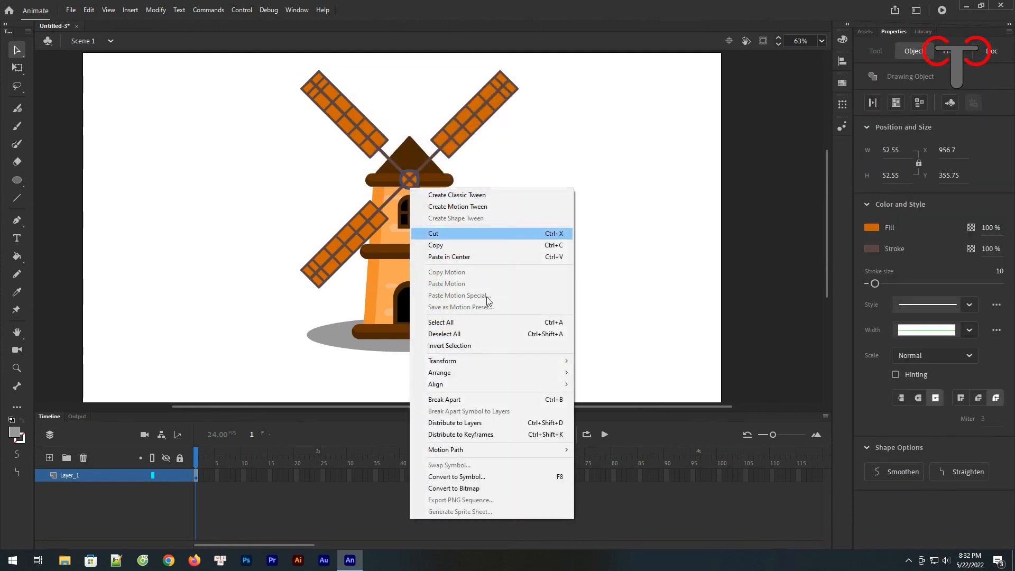
{"action": "mouse_move", "coordinate": [521, 373]}
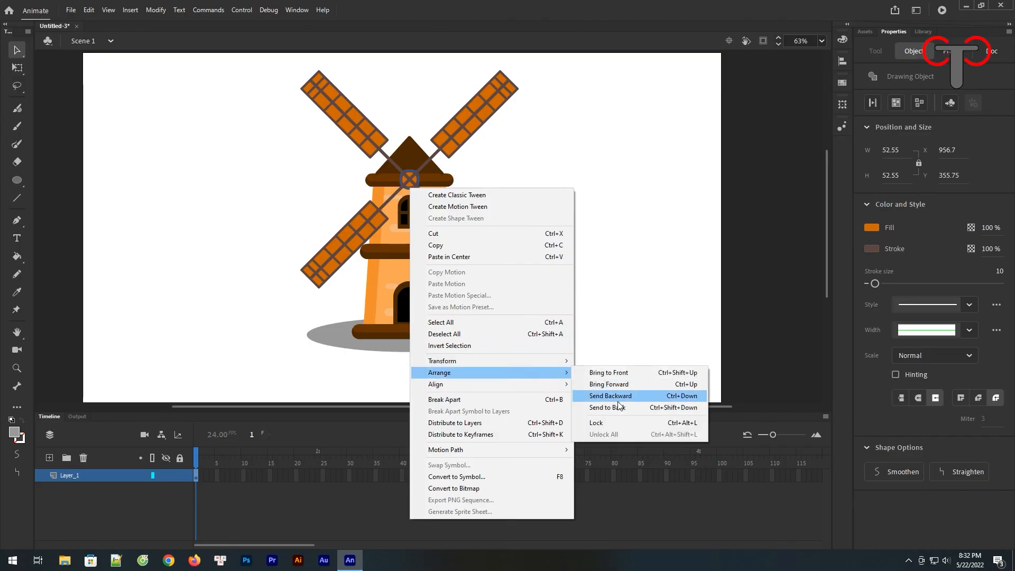
{"action": "left_click", "coordinate": [618, 372]}
{"action": "left_click", "coordinate": [611, 214]}
- Create a motion tween on the wing symbol and extend the hub and tower layers to frame 24
{"action": "left_click", "coordinate": [472, 122]}
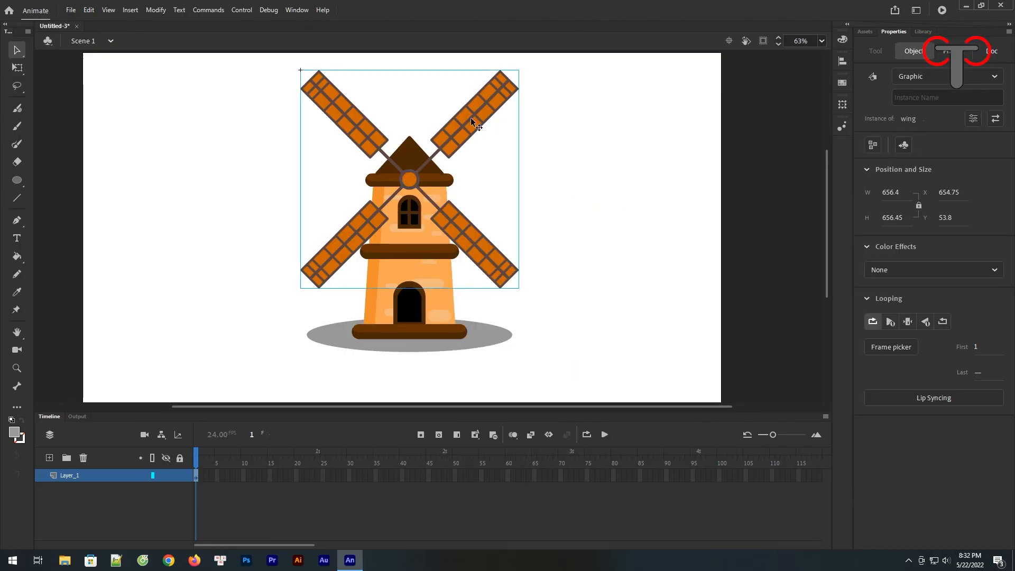
{"action": "right_click", "coordinate": [472, 122]}
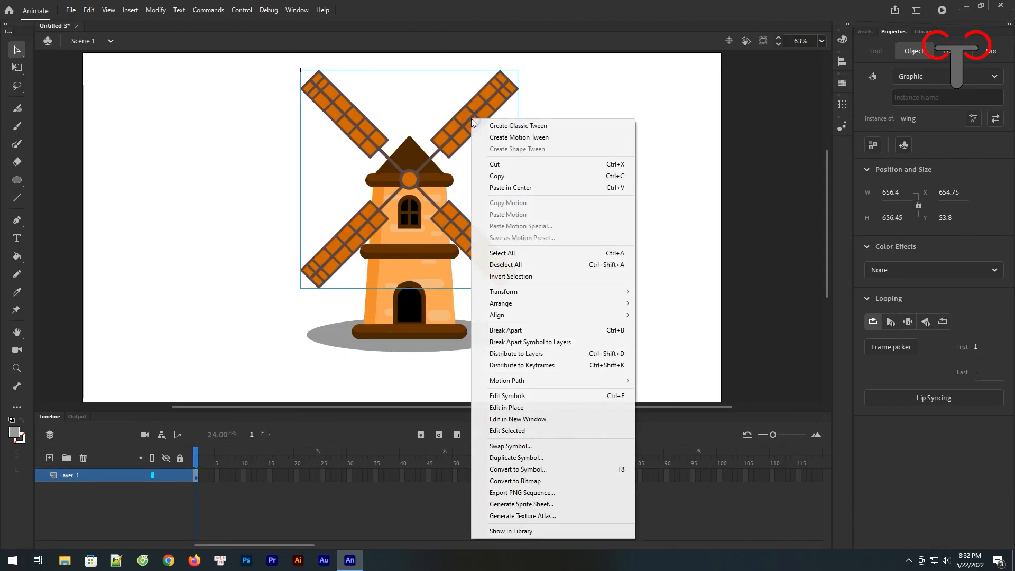
{"action": "left_click", "coordinate": [539, 141]}
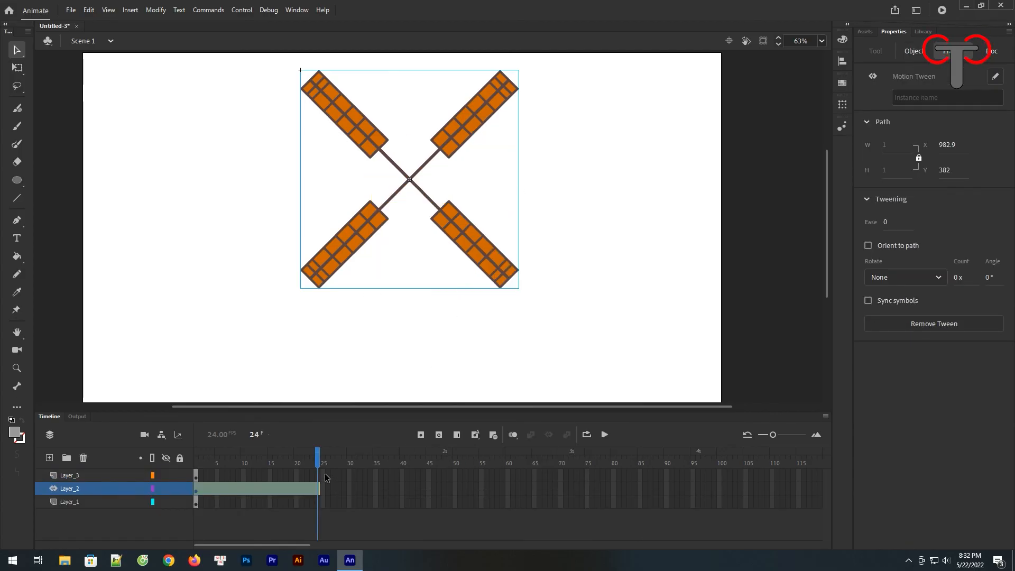
{"action": "left_click_drag", "start_coordinate": [316, 474], "coordinate": [317, 505]}
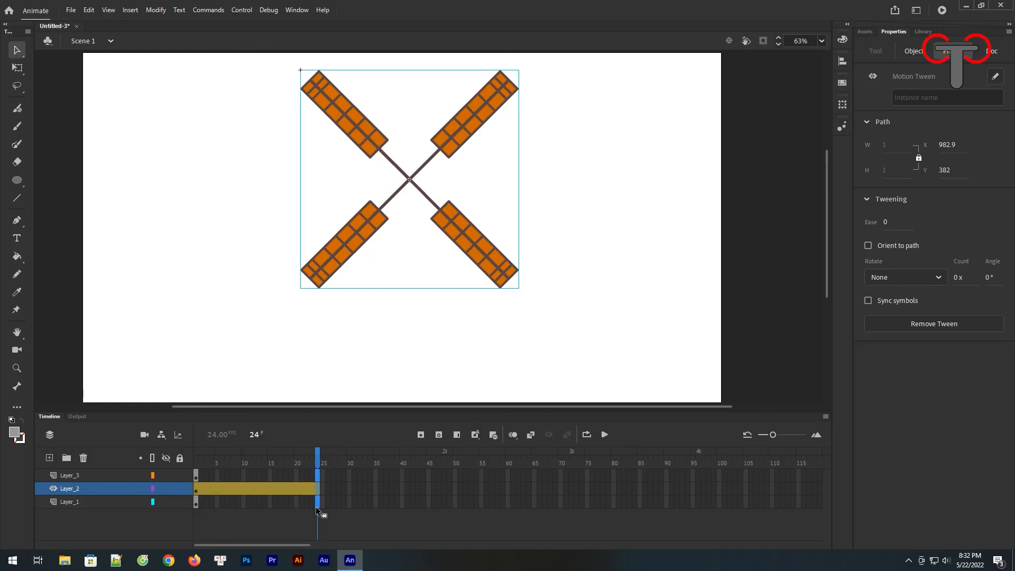
{"action": "key", "text": "F5"}
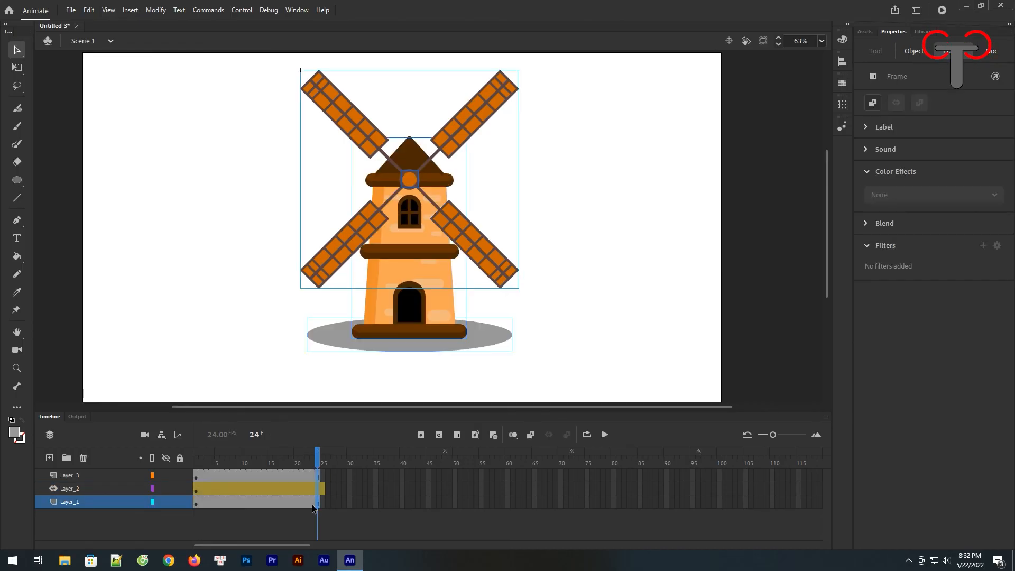
- Undo the last frame extension and extend the hub and tower layers to frame 24 to match the sail tween
{"action": "key", "text": "ctrl+z"}
{"action": "left_click", "coordinate": [314, 475]}
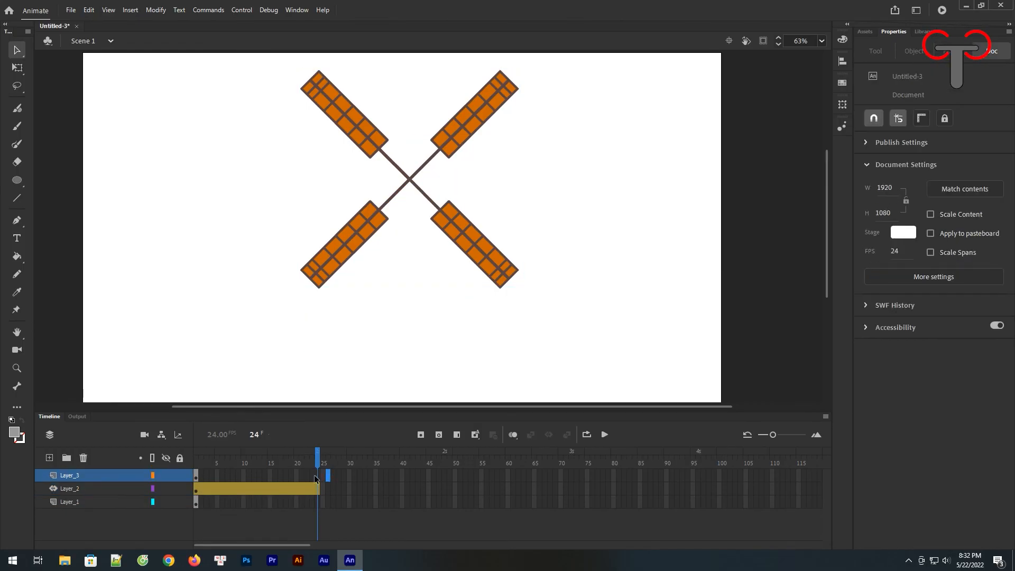
{"action": "left_click", "coordinate": [318, 474]}
{"action": "key", "text": "F5"}
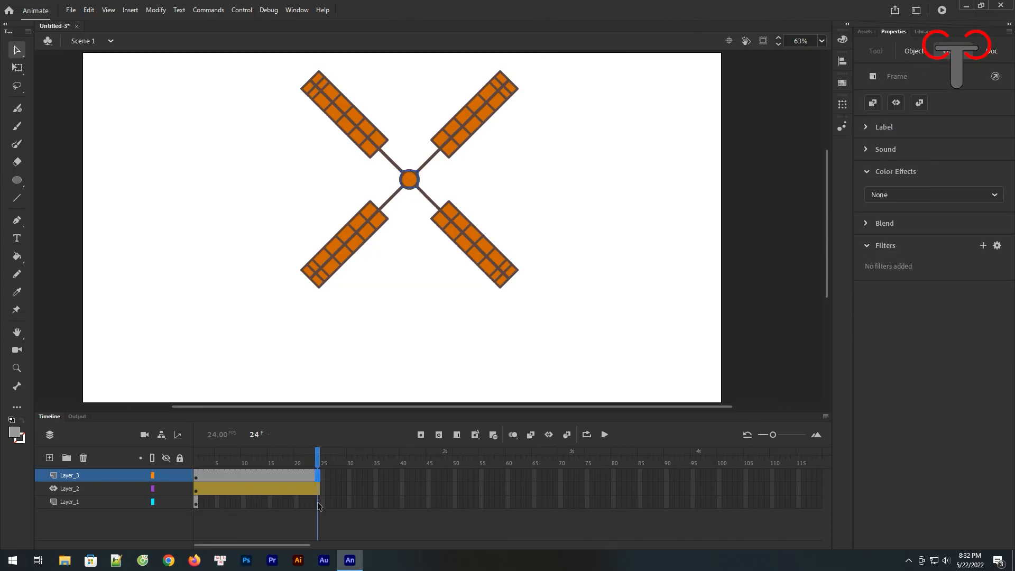
{"action": "left_click", "coordinate": [317, 502]}
{"action": "key", "text": "F5"}
{"action": "left_click", "coordinate": [600, 173]}
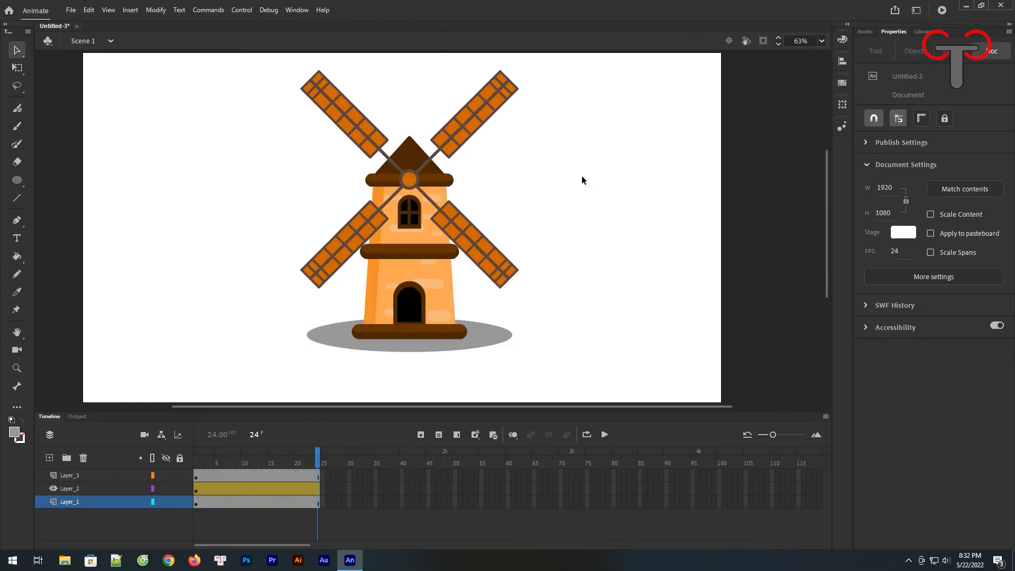
- Set the wing motion tween to rotate clockwise and play the animation
{"action": "left_click", "coordinate": [468, 240]}
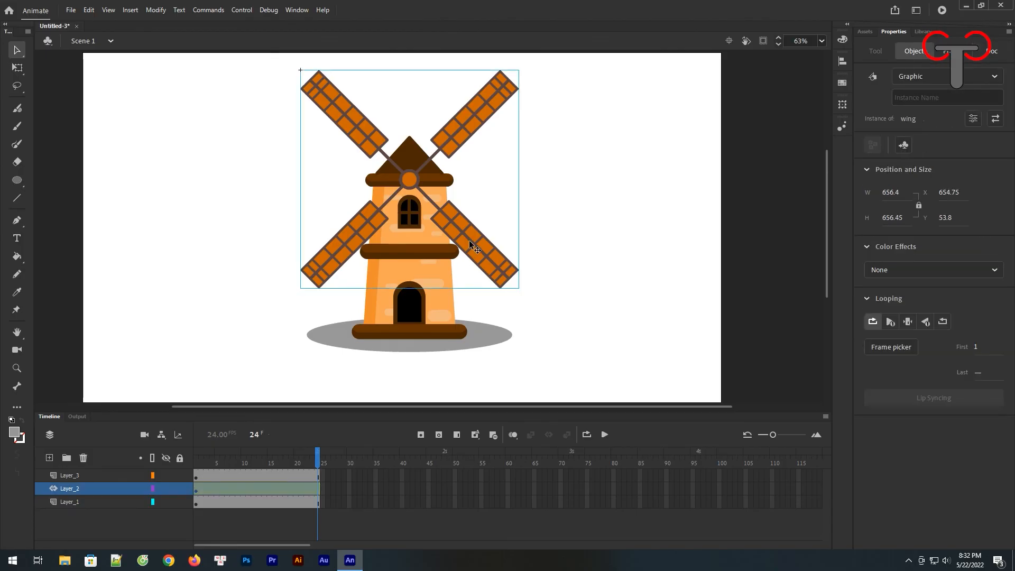
{"action": "left_click", "coordinate": [946, 51]}
{"action": "left_click", "coordinate": [921, 281]}
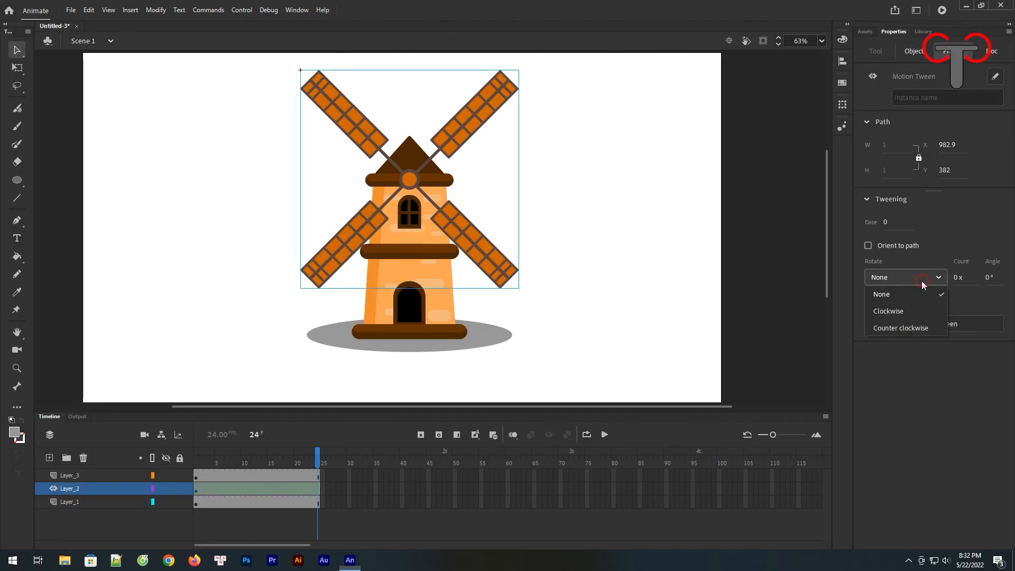
{"action": "left_click", "coordinate": [897, 311]}
{"action": "key", "text": "Return"}
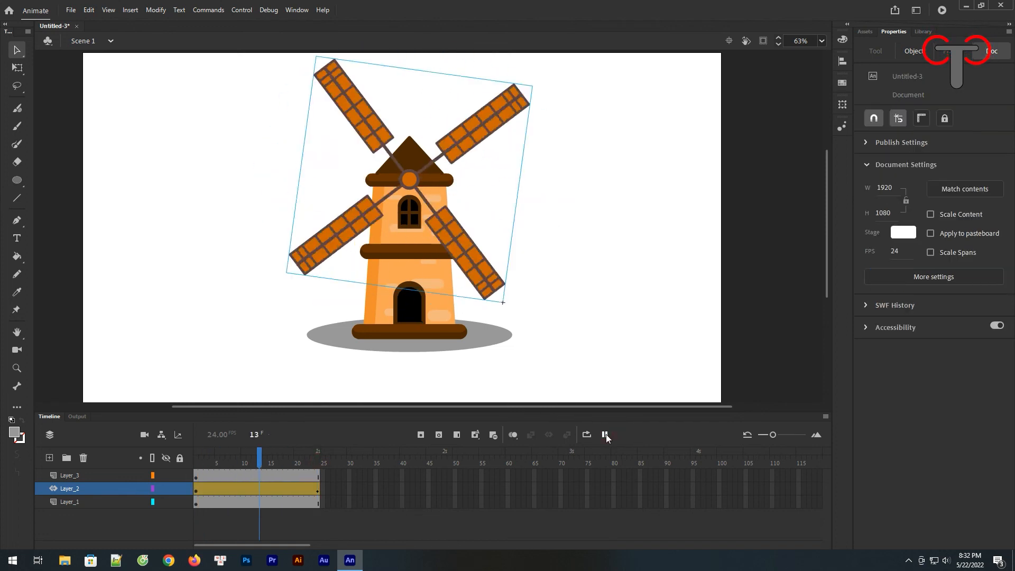
{"action": "left_click", "coordinate": [376, 365]}
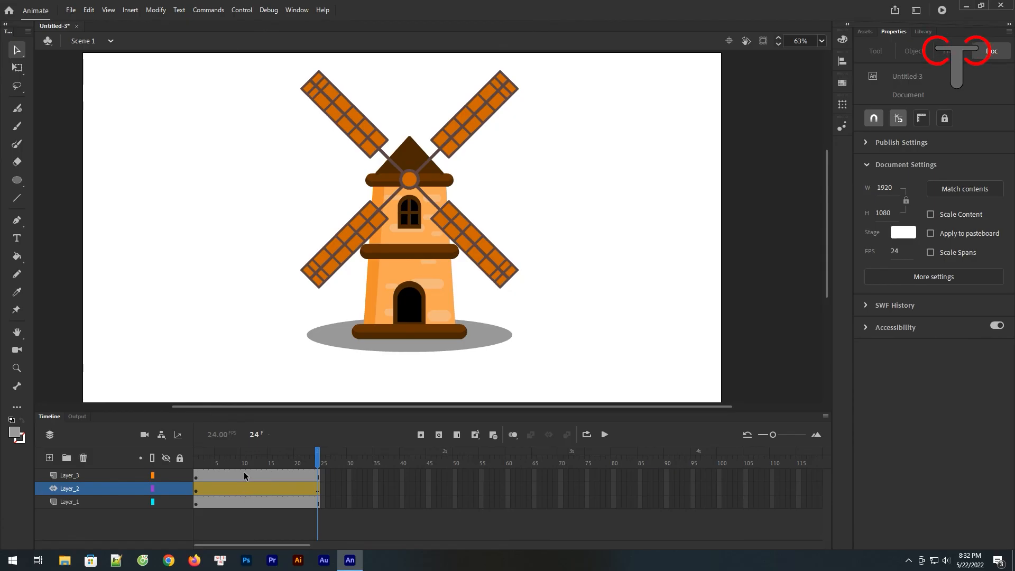
- Insert frames across all three layers until the animation extends to frame 72
{"action": "left_click", "coordinate": [243, 489]}
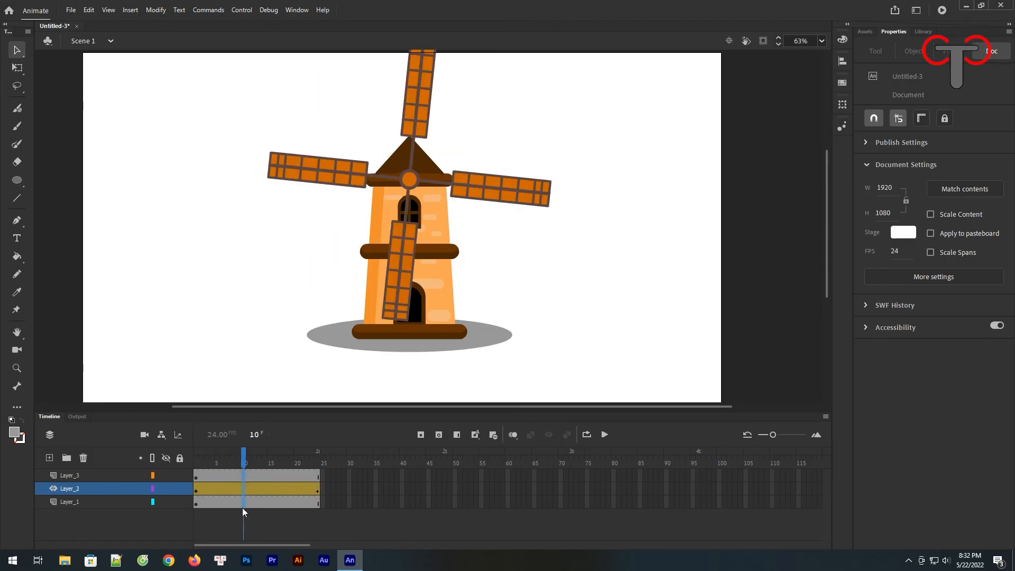
{"action": "left_click", "coordinate": [243, 506]}
{"action": "key", "text": "F5"}
{"action": "key", "text": "F5"}
{"action": "key", "text": "F5"}
{"action": "key", "text": "F5"}
{"action": "key", "text": "F5"}
{"action": "key", "text": "F5"}
{"action": "key", "text": "F5"}
{"action": "key", "text": "F5"}
{"action": "key", "text": "F5"}
{"action": "key", "text": "F5"}
{"action": "key", "text": "F5"}
{"action": "key", "text": "F5"}
{"action": "key", "text": "F5"}
{"action": "key", "text": "F5"}
{"action": "key", "text": "F5"}
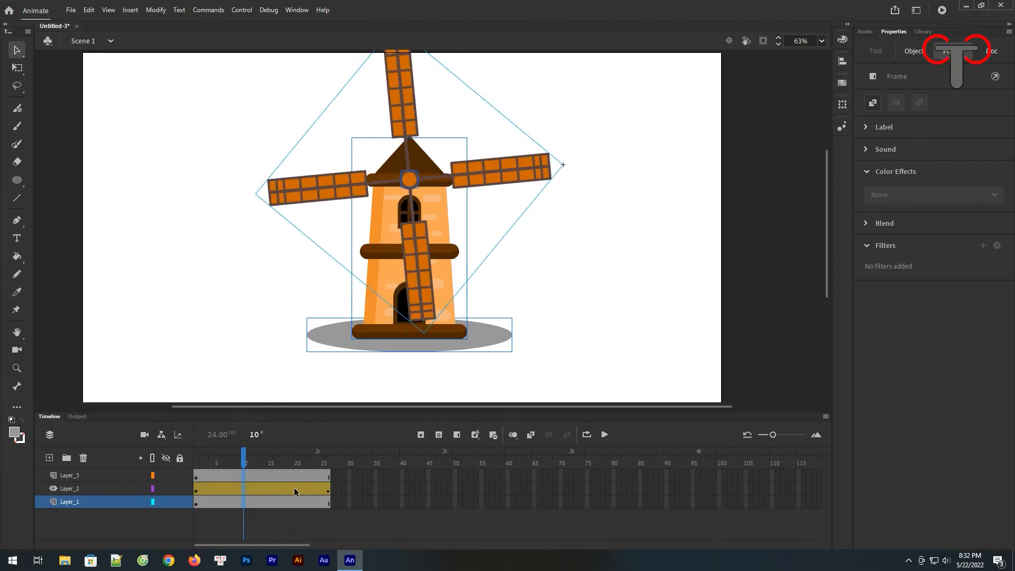
{"action": "key", "text": "F5"}
{"action": "key", "text": "F5"}
{"action": "key", "text": "F5"}
{"action": "key", "text": "F5"}
{"action": "key", "text": "F5"}
{"action": "key", "text": "F5"}
{"action": "key", "text": "F5"}
{"action": "key", "text": "F5"}
{"action": "key", "text": "F5"}
{"action": "key", "text": "F5"}
{"action": "key", "text": "F5"}
{"action": "key", "text": "F5"}
{"action": "key", "text": "F5"}
{"action": "key", "text": "F5"}
{"action": "key", "text": "F5"}
{"action": "key", "text": "F5"}
{"action": "key", "text": "F5"}
{"action": "key", "text": "F5"}
{"action": "key", "text": "F5"}
{"action": "key", "text": "F5"}
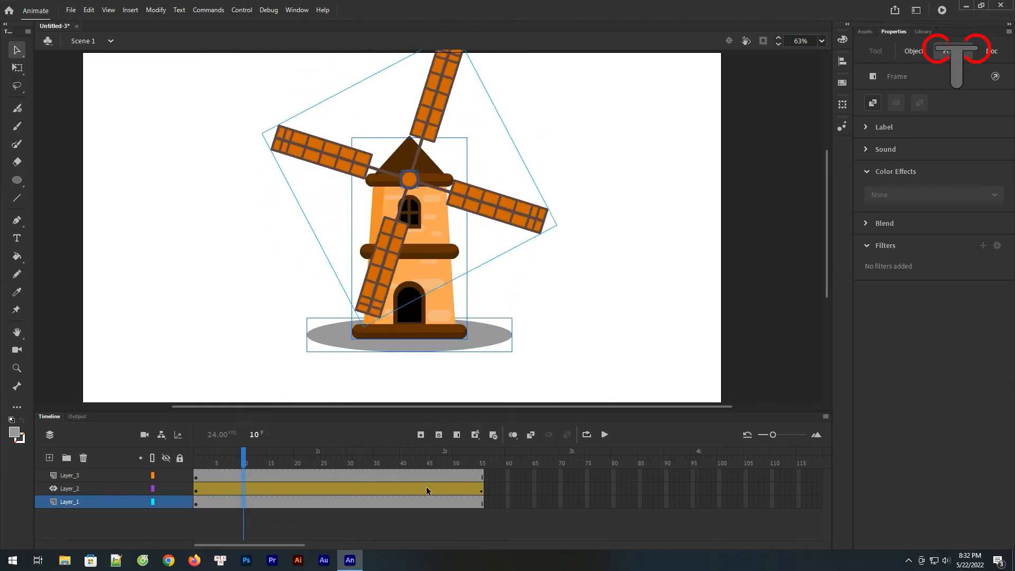
{"action": "key", "text": "F5"}
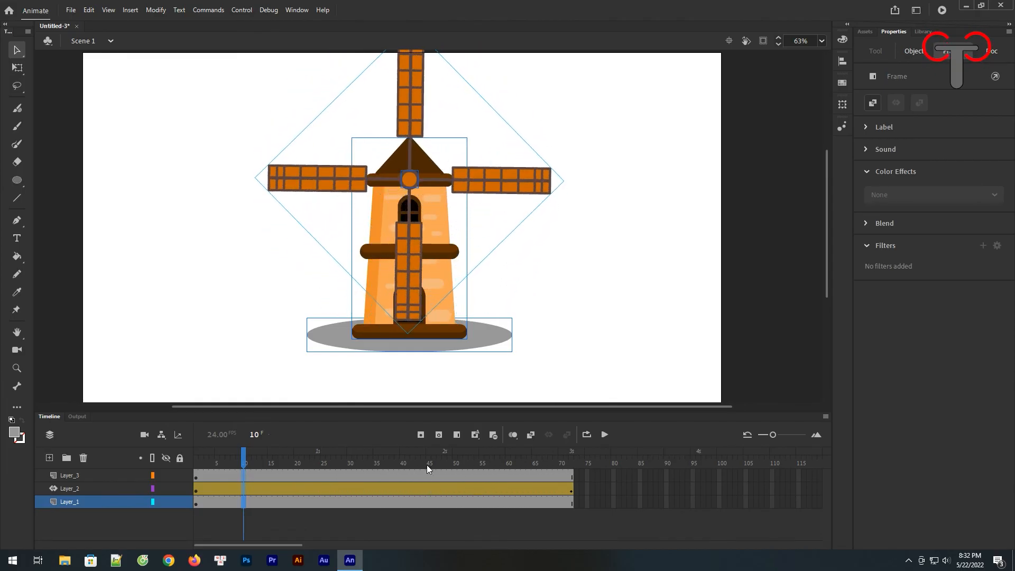
- Play the lengthened animation to check the sails' rotation speed, and pause it
{"action": "left_click", "coordinate": [604, 434]}
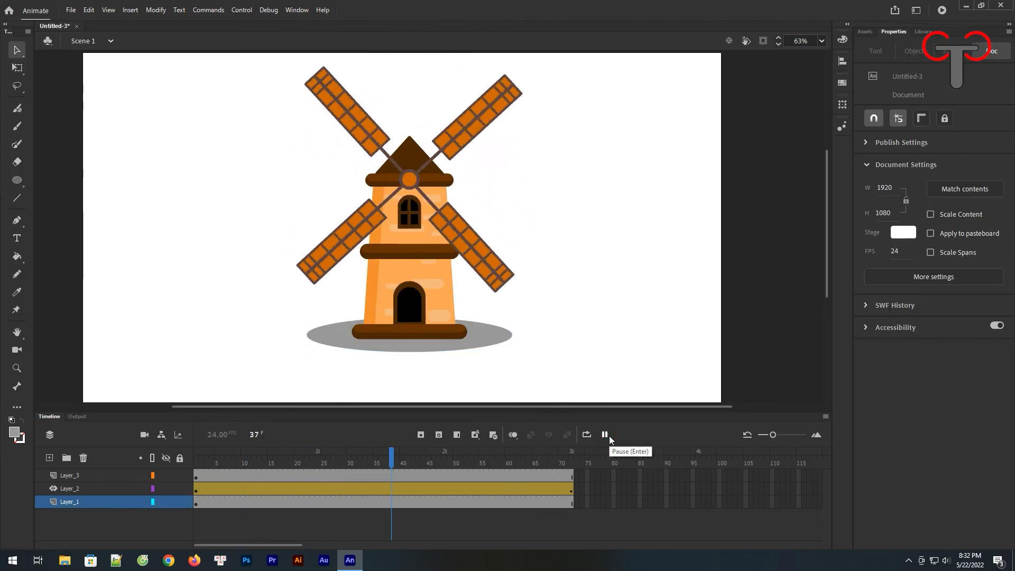
{"action": "left_click", "coordinate": [604, 434]}
{"action": "left_click", "coordinate": [548, 299]}
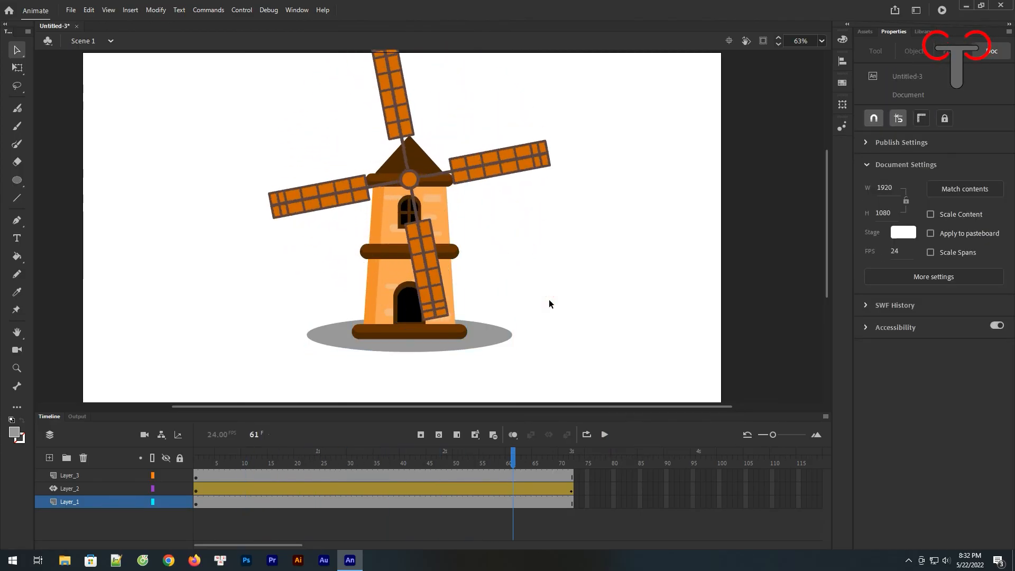
- Delete the leftover brown rectangle lying outside the stage
{"action": "key", "text": "ctrl+minus"}
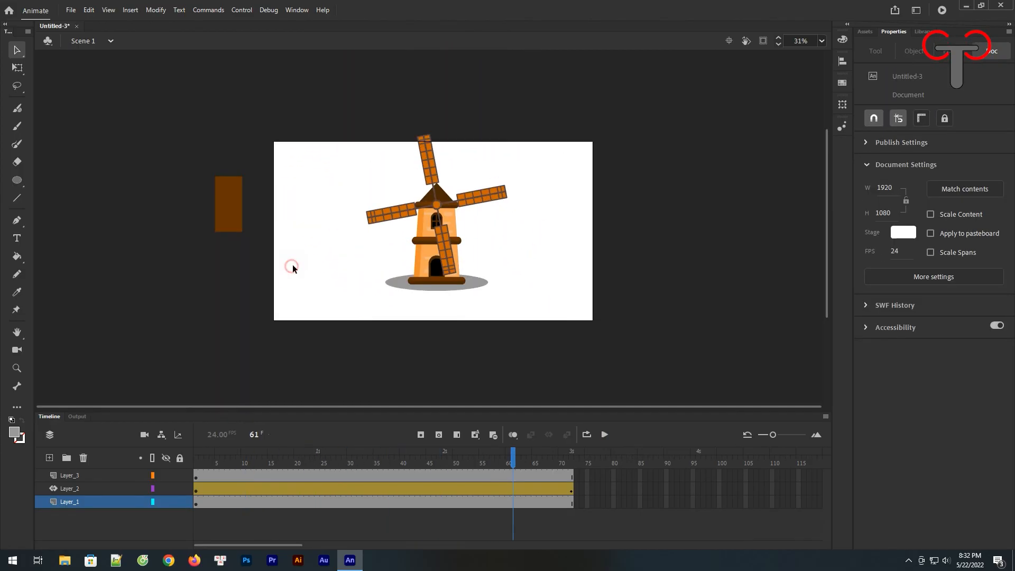
{"action": "left_click", "coordinate": [225, 212]}
{"action": "left_click", "coordinate": [223, 212]}
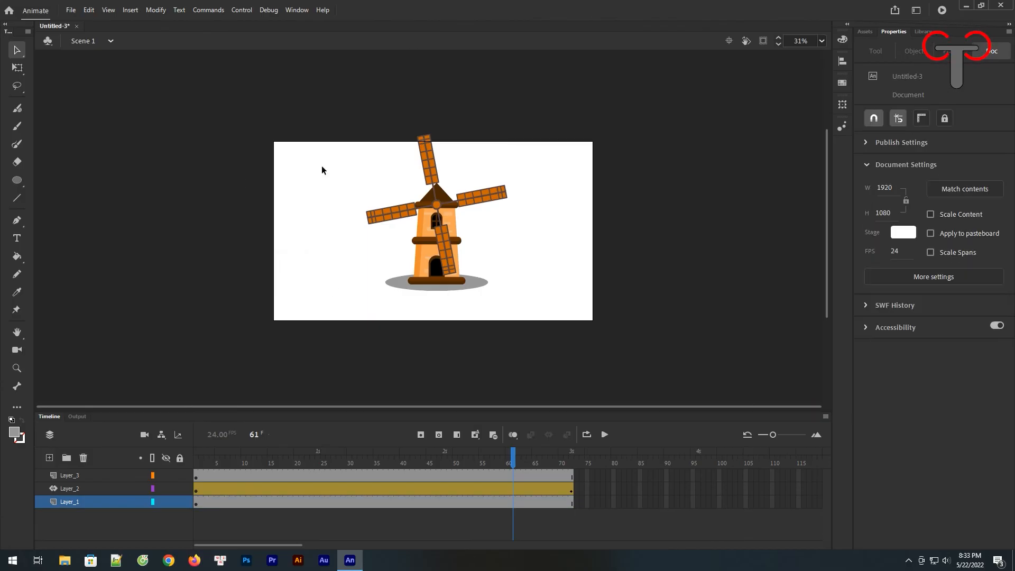
- Try to move the whole windmill down on the stage at frame 61, and test the movie
{"action": "left_click_drag", "start_coordinate": [540, 103], "coordinate": [356, 320]}
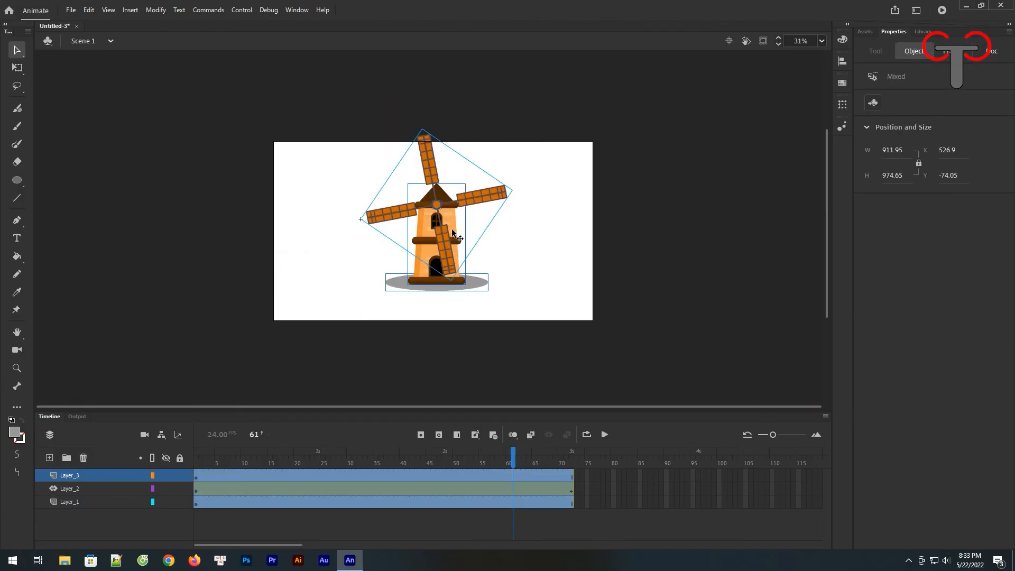
{"action": "left_click_drag", "start_coordinate": [451, 228], "coordinate": [450, 241]}
{"action": "left_click", "coordinate": [547, 214]}
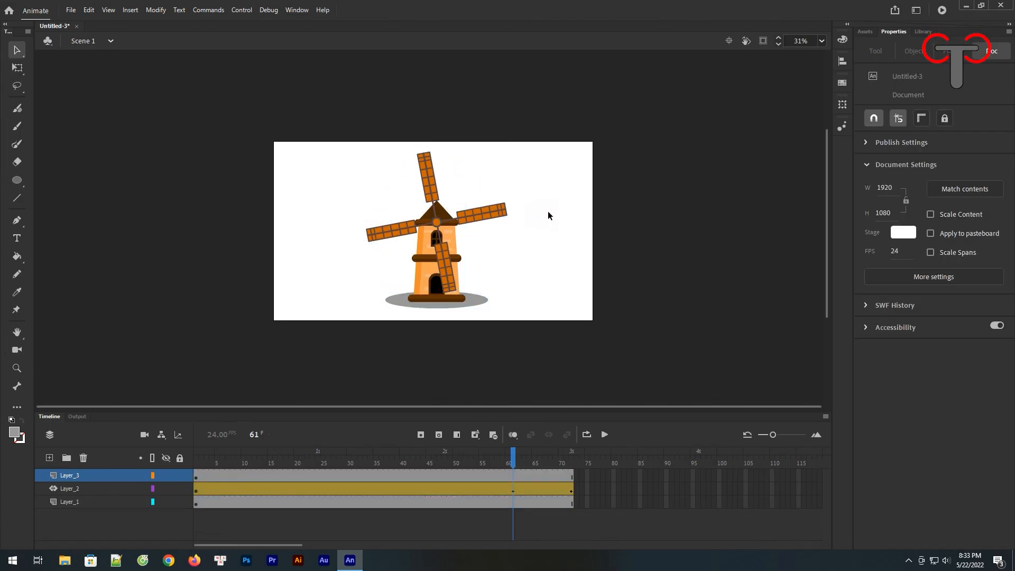
{"action": "key", "text": "ctrl+Return"}
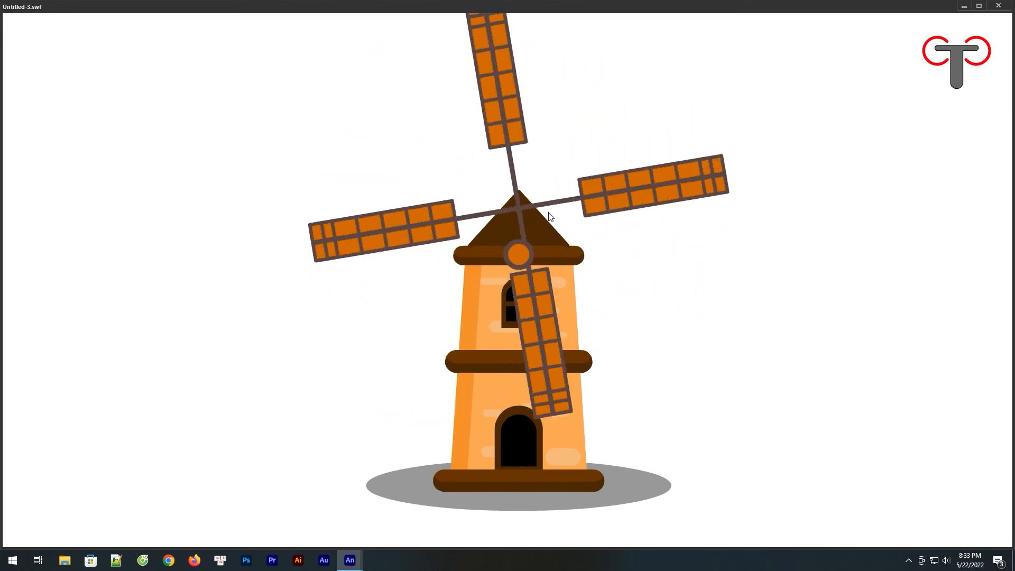
{"action": "left_click", "coordinate": [999, 8]}
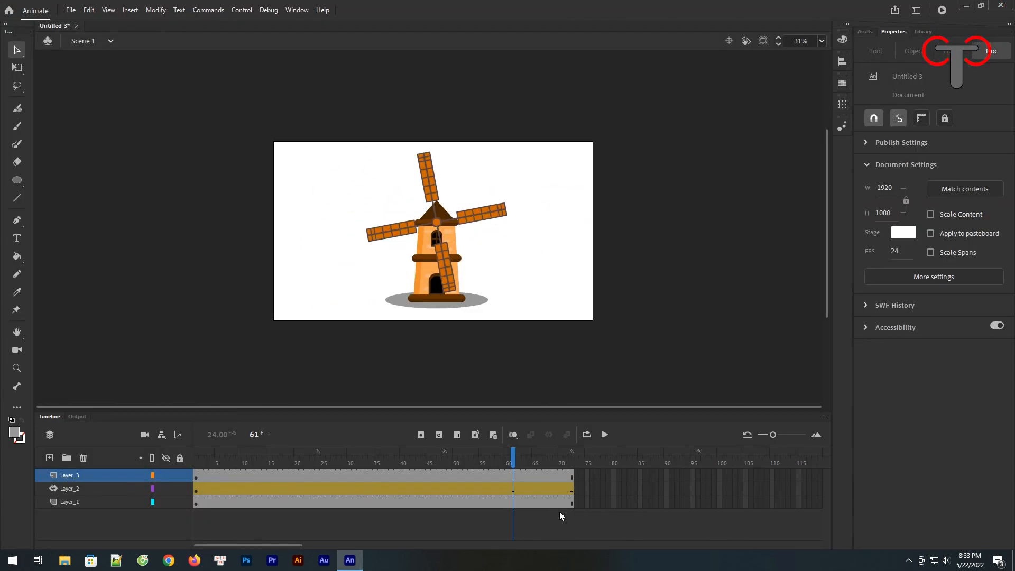
- Undo the windmill's downward move at frame 61 and deselect it
{"action": "key", "text": "ctrl+a"}
{"action": "key", "text": "shift+Up"}
{"action": "key", "text": "shift+Up"}
{"action": "key", "text": "shift+Up"}
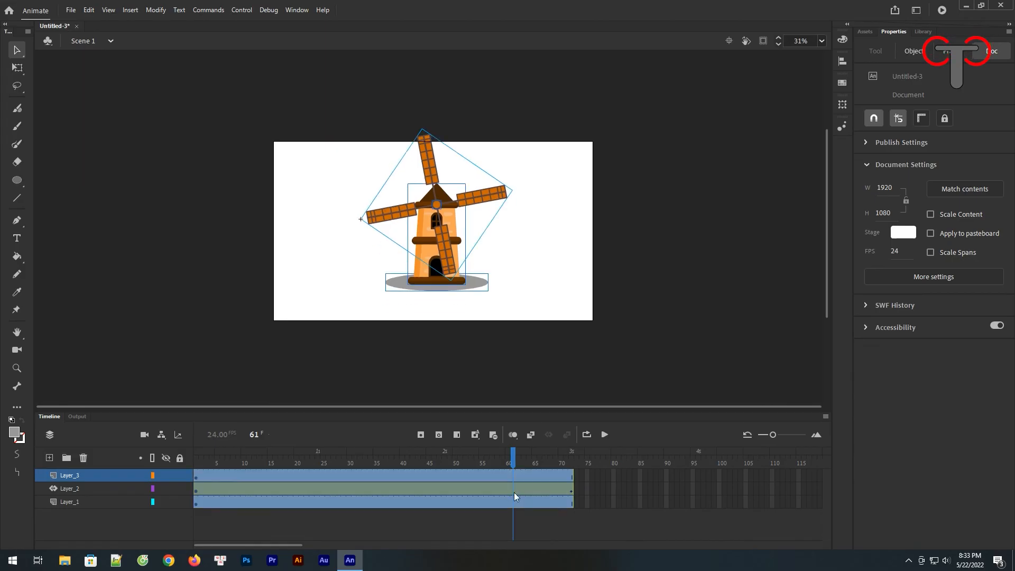
{"action": "left_click", "coordinate": [497, 259]}
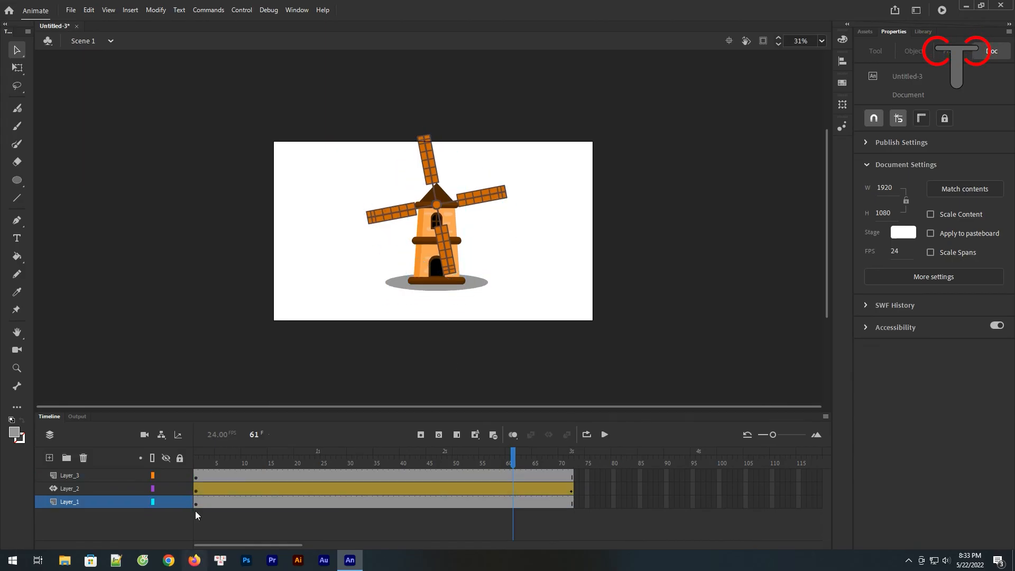
- Play the animation from frame 1 and remove the motion tween from the sail layer
{"action": "left_click", "coordinate": [196, 492]}
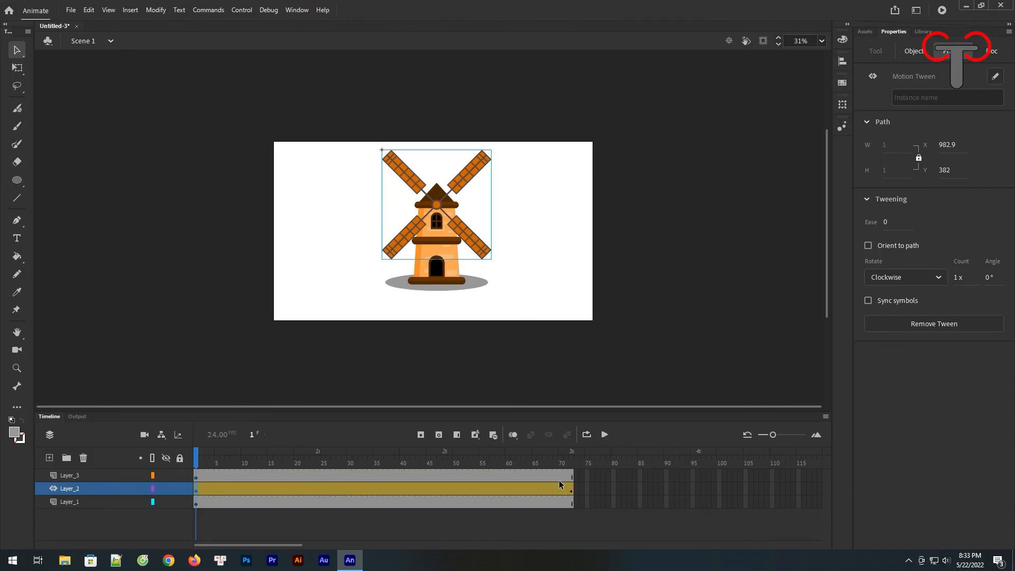
{"action": "left_click", "coordinate": [604, 435]}
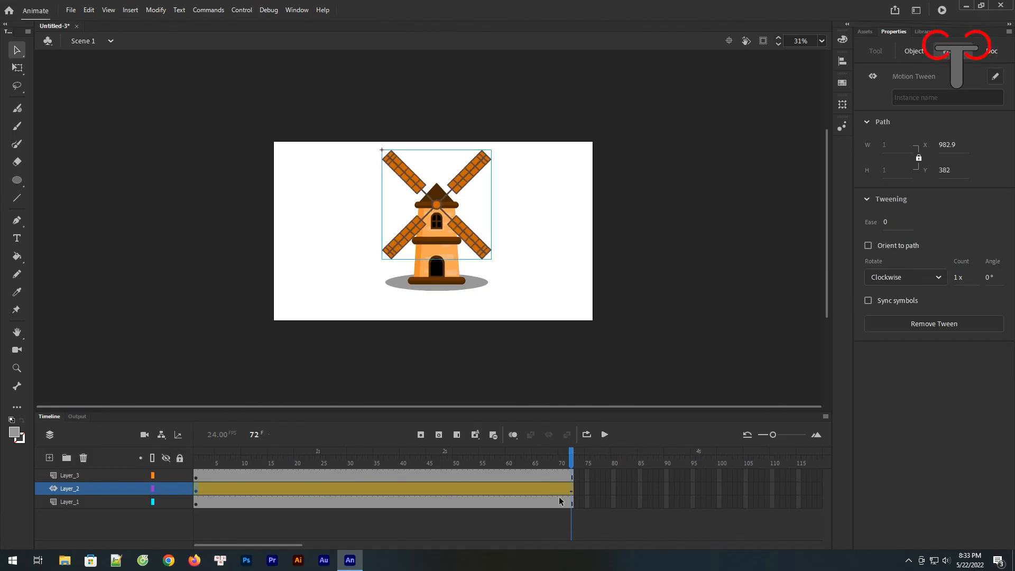
{"action": "right_click", "coordinate": [345, 490]}
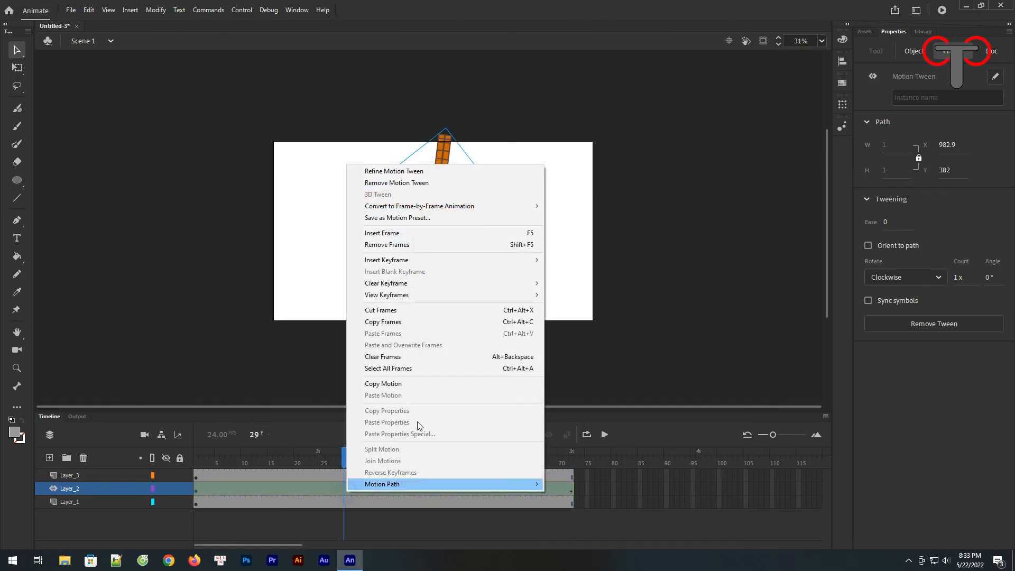
{"action": "left_click", "coordinate": [407, 183]}
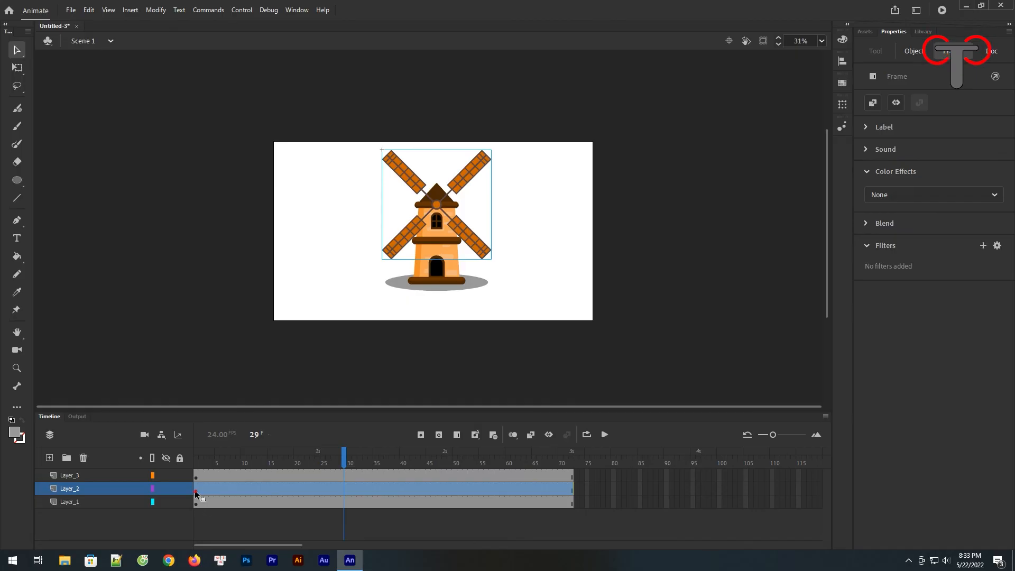
- Move the whole windmill down at frame 1 so the raised sails fit on the stage
{"action": "left_click_drag", "start_coordinate": [523, 136], "coordinate": [328, 329]}
{"action": "left_click_drag", "start_coordinate": [445, 230], "coordinate": [442, 248]}
{"action": "left_click", "coordinate": [575, 225]}
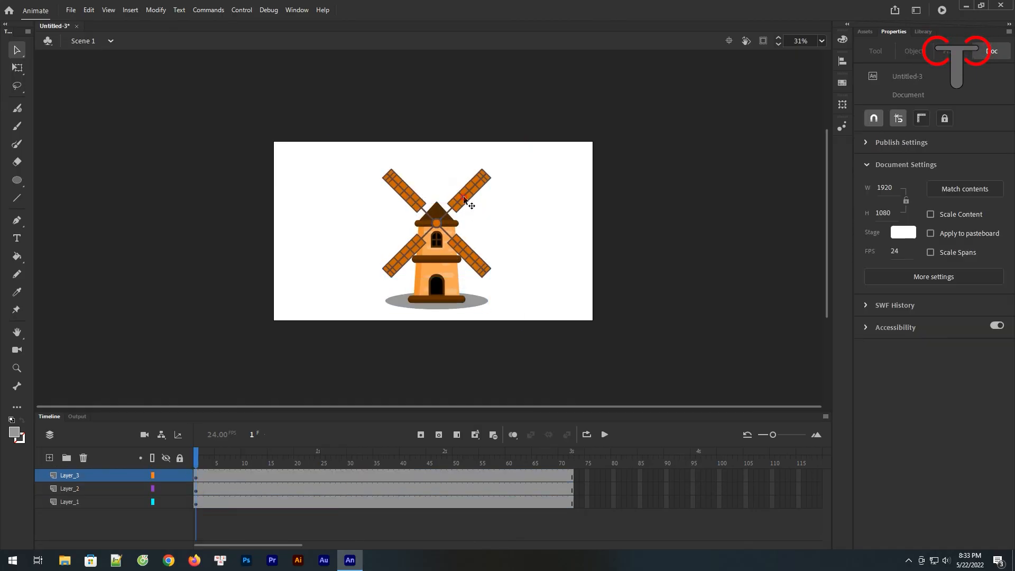
- Create a new motion tween on the wing symbol and set its rotation to clockwise
{"action": "left_click", "coordinate": [466, 199]}
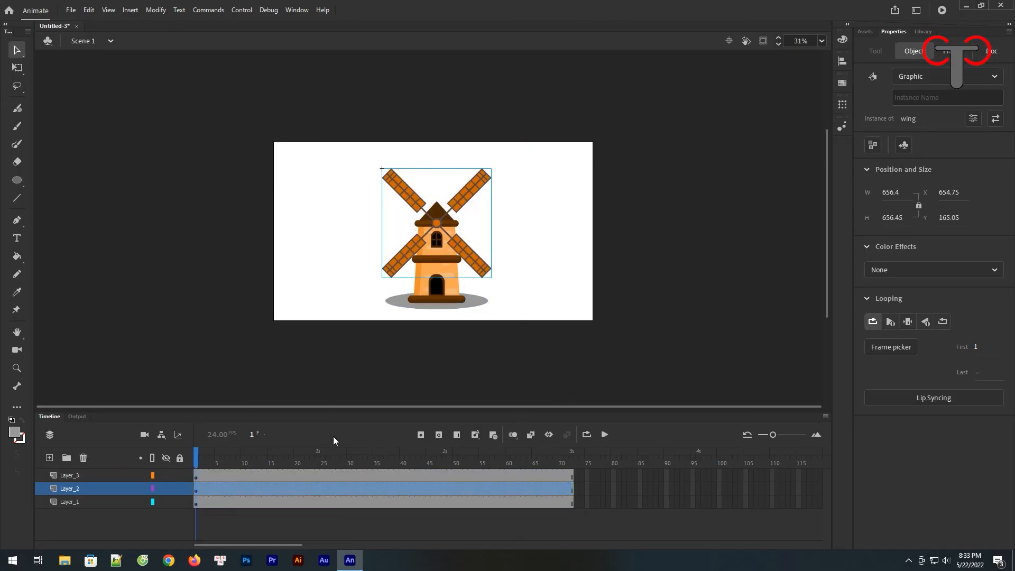
{"action": "right_click", "coordinate": [474, 195]}
{"action": "left_click", "coordinate": [531, 149]}
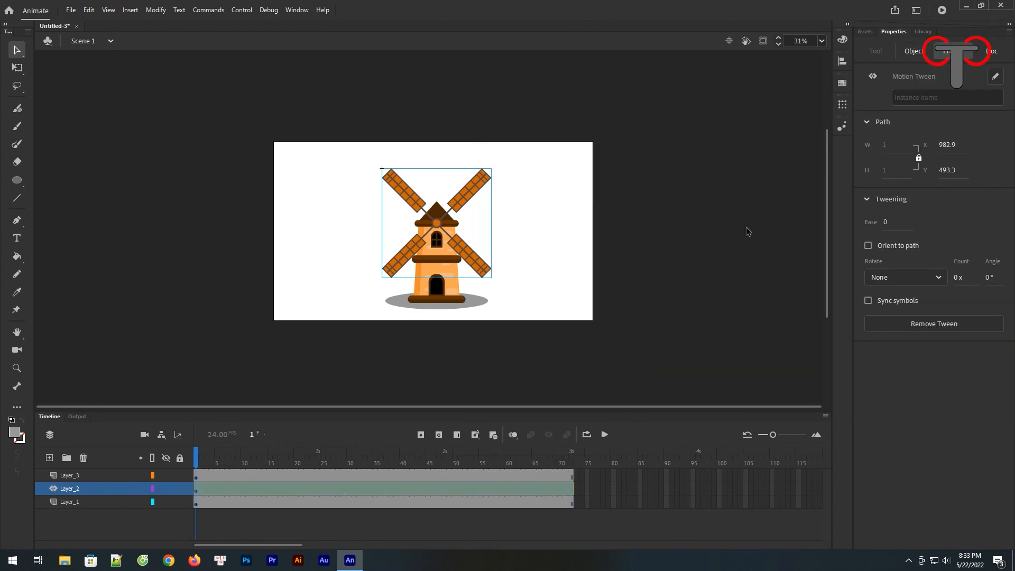
{"action": "left_click", "coordinate": [907, 280]}
{"action": "left_click", "coordinate": [893, 305]}
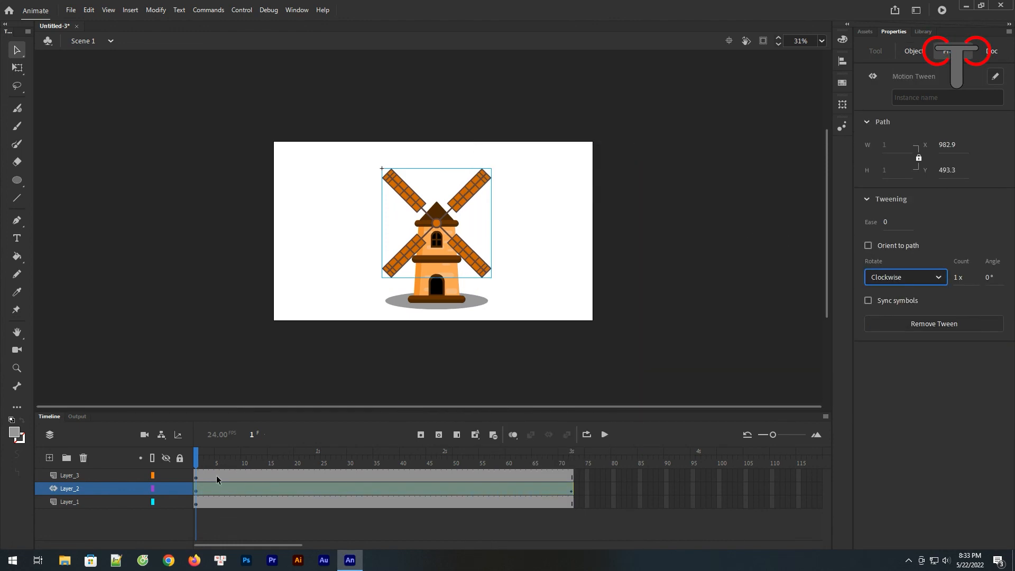
- Scrub the timeline to frame 72 and test the movie to check the turning sails
{"action": "left_click_drag", "start_coordinate": [202, 465], "coordinate": [571, 465]}
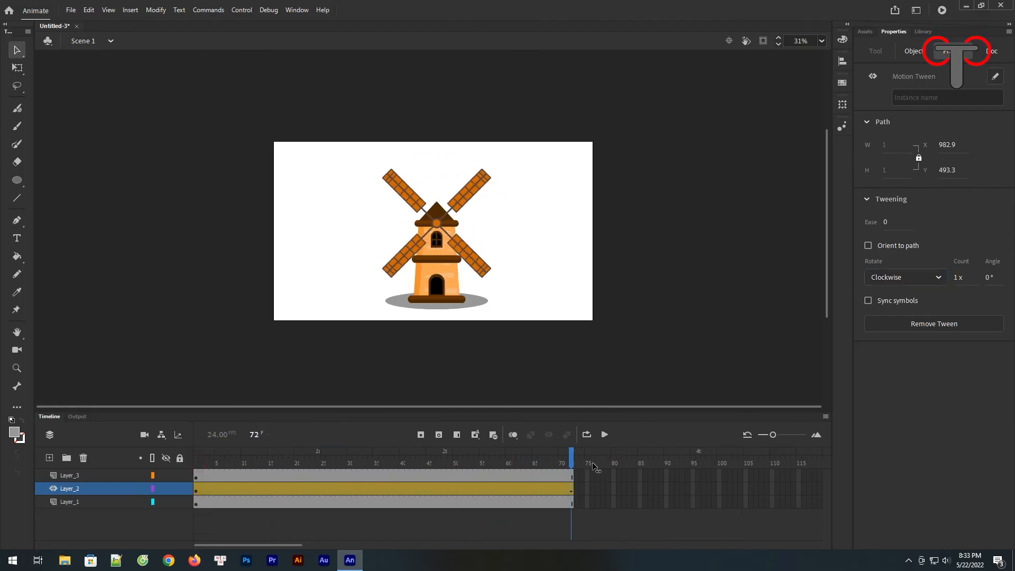
{"action": "left_click", "coordinate": [270, 483]}
{"action": "key", "text": "ctrl+Return"}
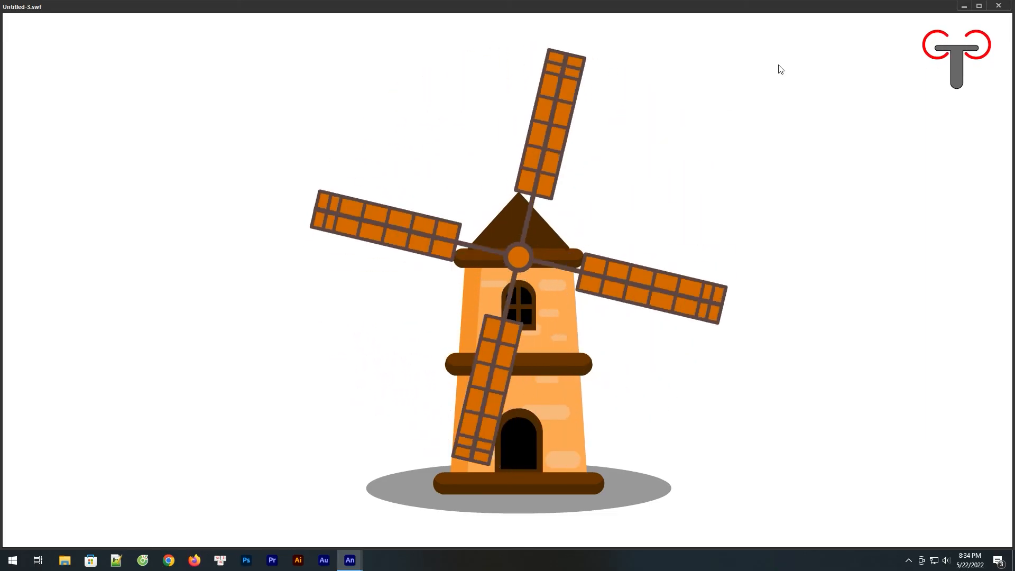
{"action": "left_click", "coordinate": [1003, 6]}
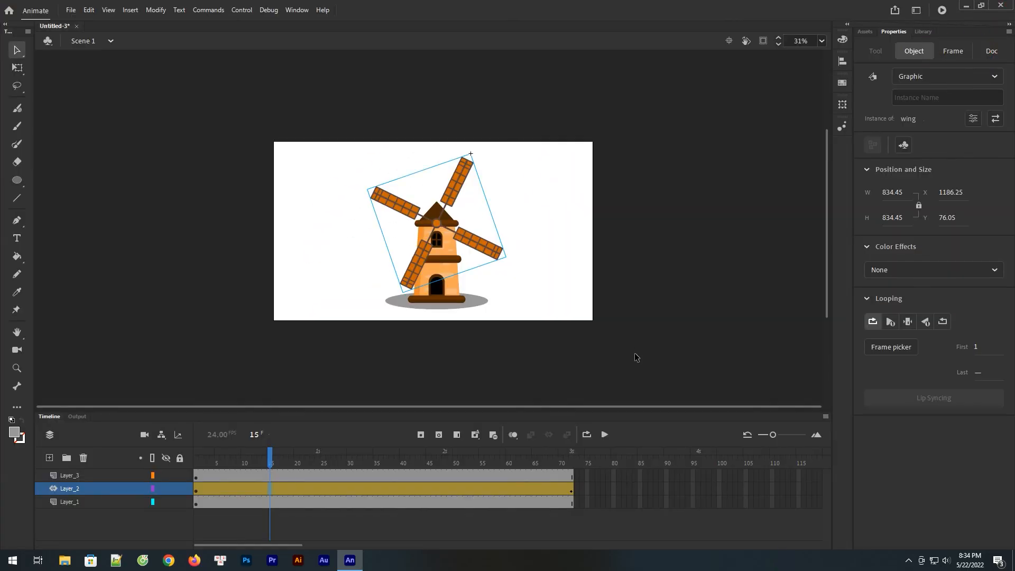